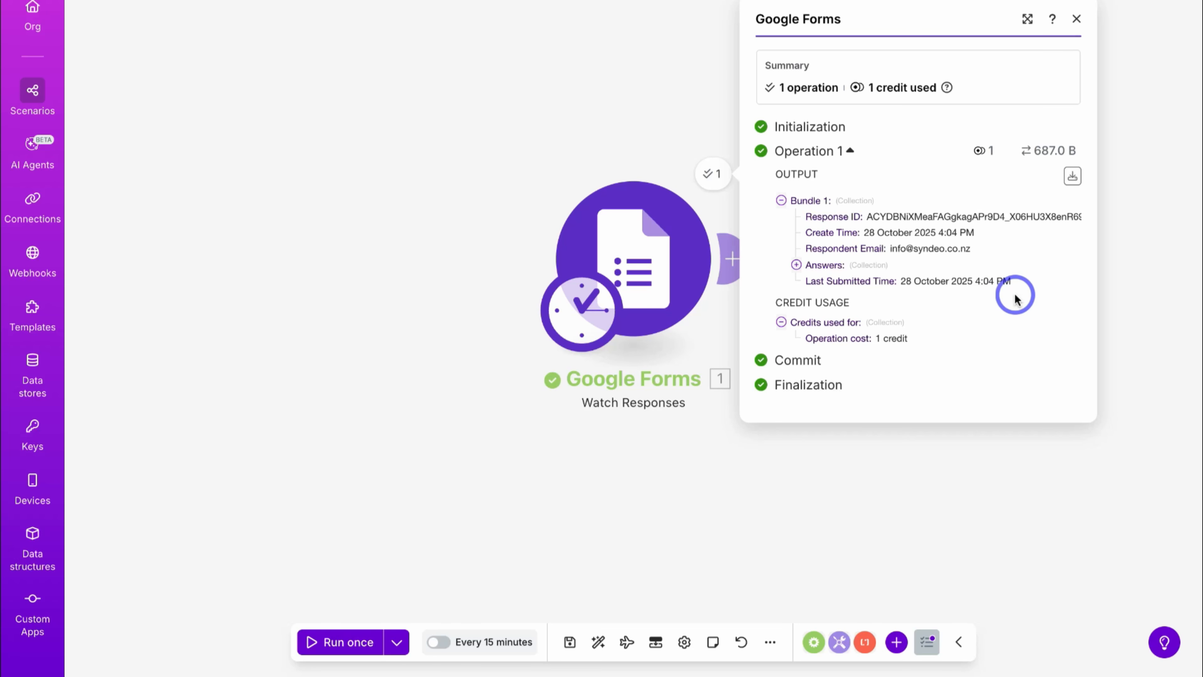
- Close the Google Forms run output and add a Google Sheets Add a Row module after the Watch Responses module
{"action": "left_click", "coordinate": [1076, 19]}
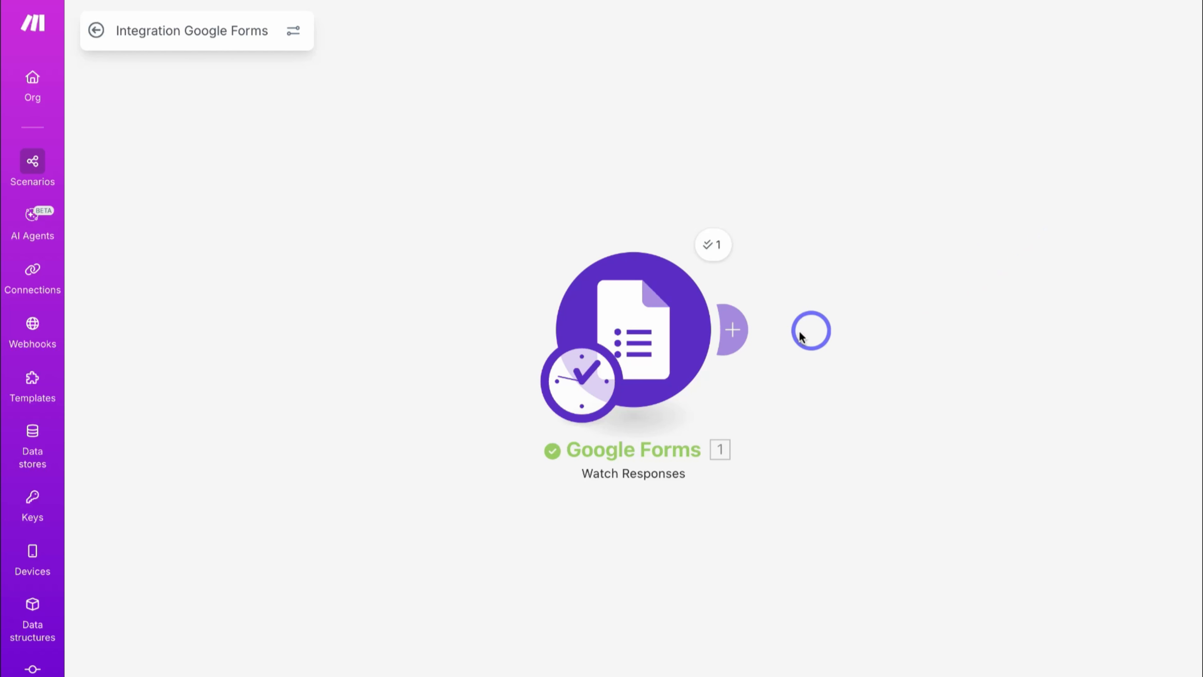
{"action": "left_click", "coordinate": [737, 330]}
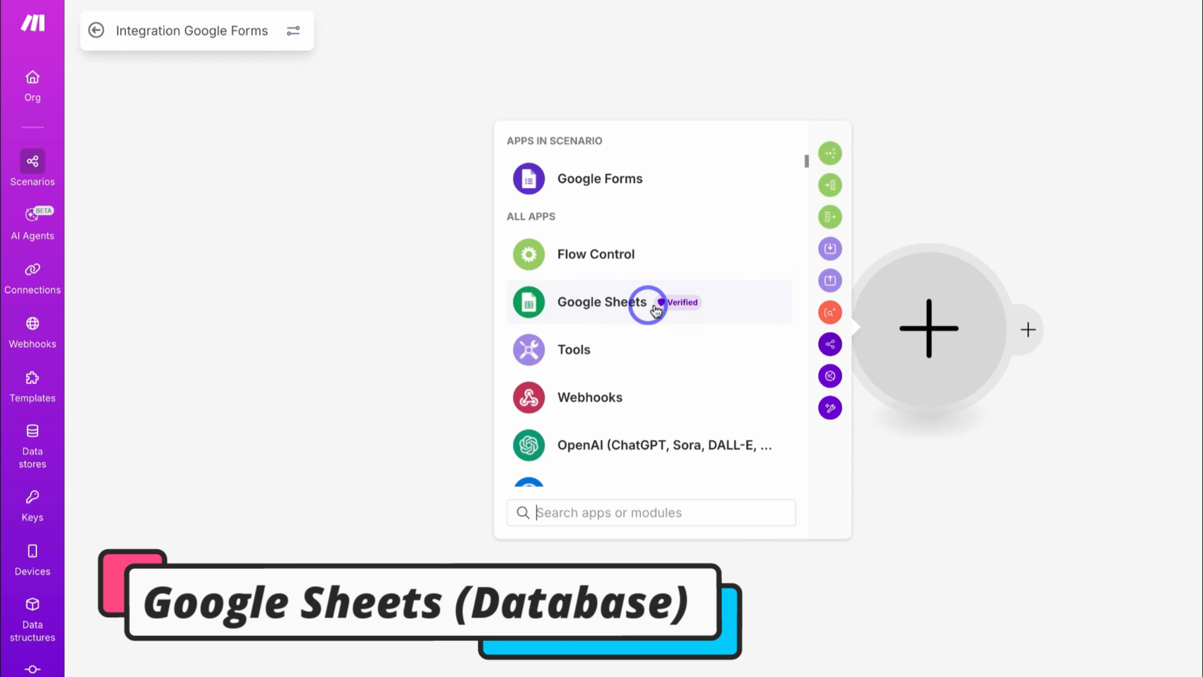
{"action": "scroll", "coordinate": [690, 346], "scroll_direction": "down", "scroll_amount": 2}
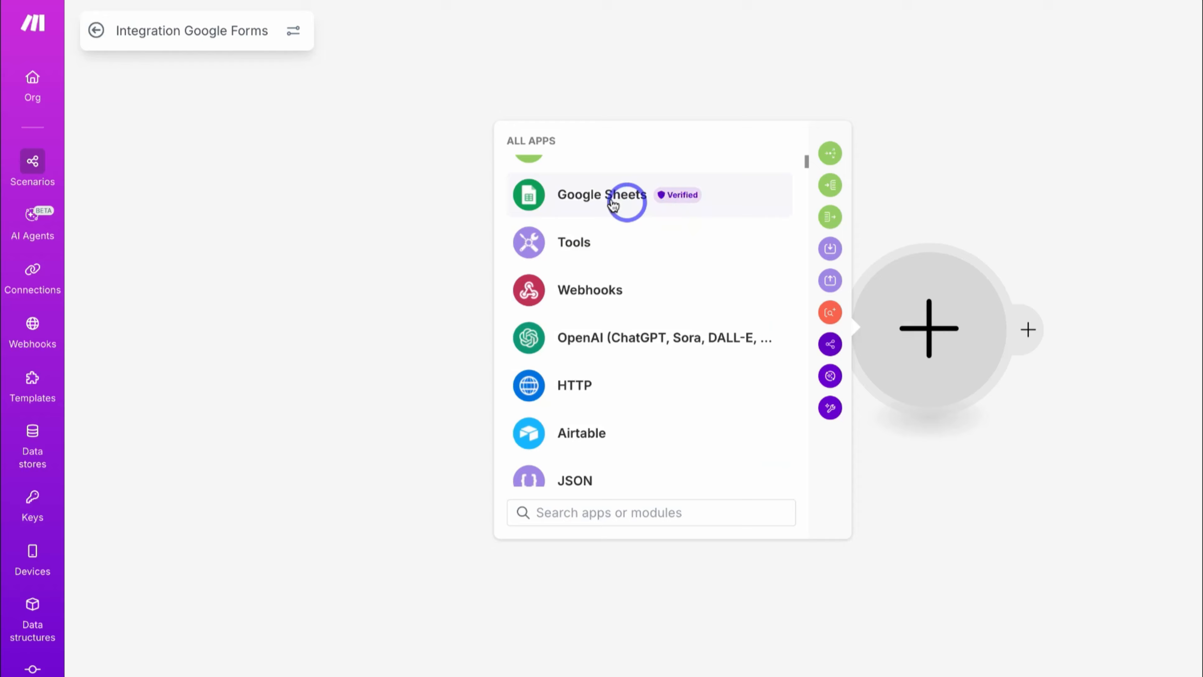
{"action": "left_click", "coordinate": [720, 195]}
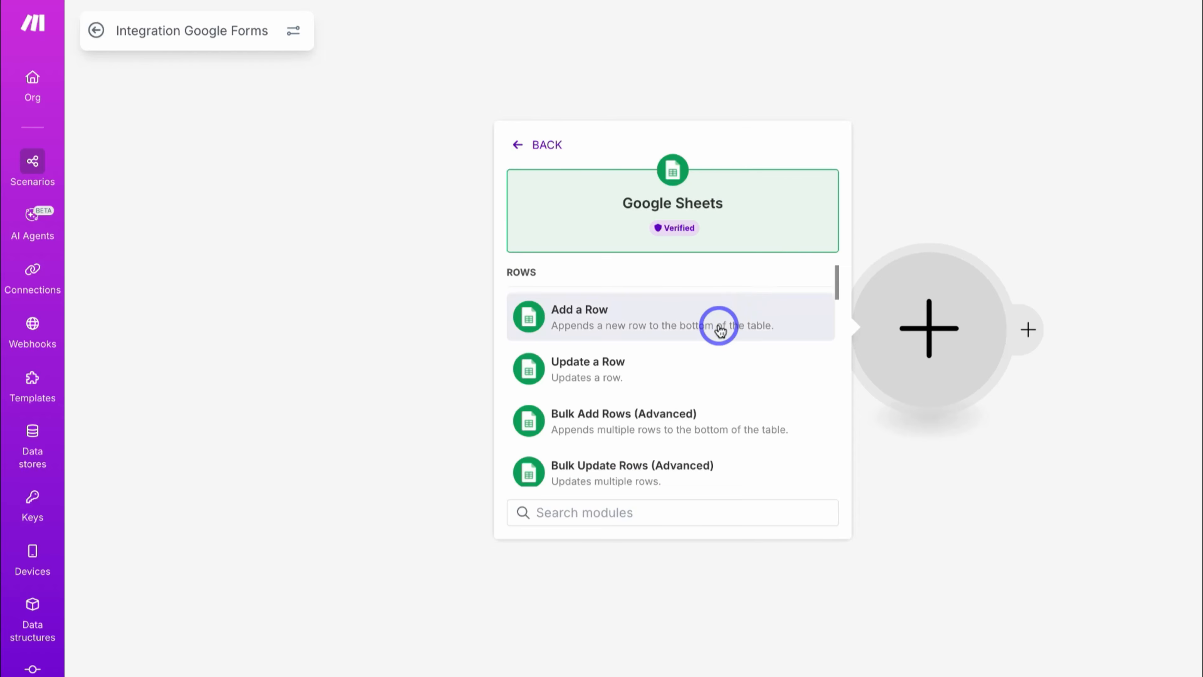
{"action": "scroll", "coordinate": [720, 331], "scroll_direction": "down", "scroll_amount": 5}
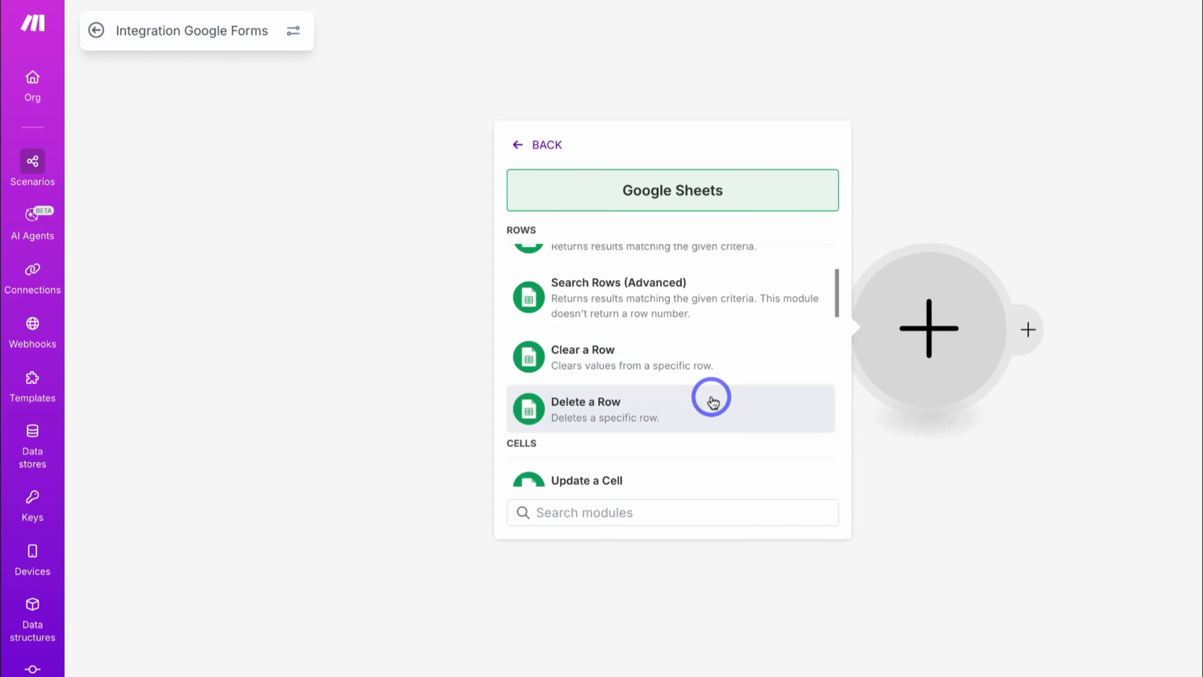
{"action": "scroll", "coordinate": [711, 398], "scroll_direction": "up", "scroll_amount": 3}
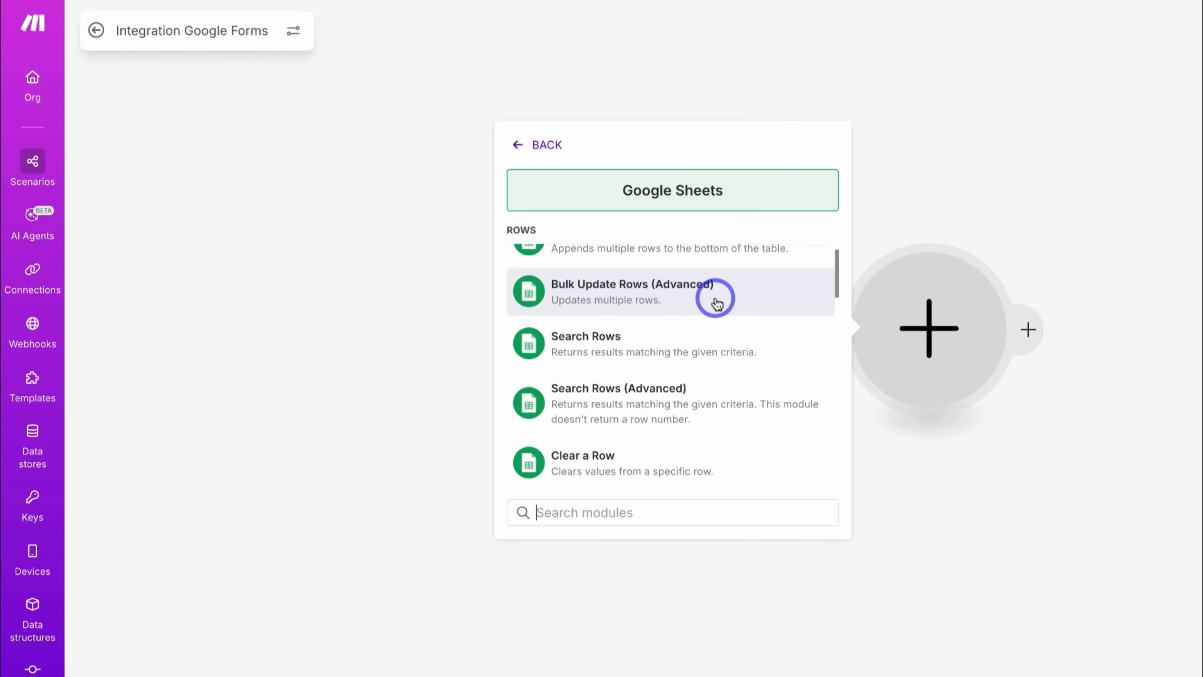
{"action": "scroll", "coordinate": [715, 298], "scroll_direction": "up", "scroll_amount": 2}
{"action": "scroll", "coordinate": [715, 303], "scroll_direction": "up", "scroll_amount": 2}
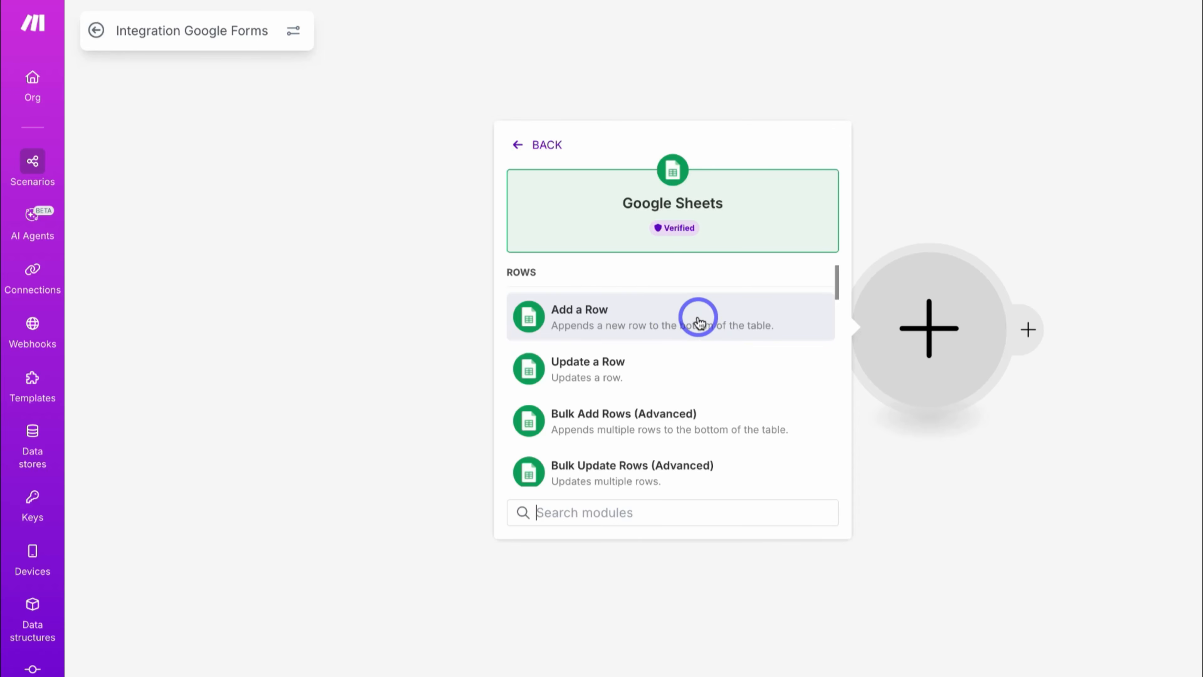
{"action": "left_click", "coordinate": [699, 322]}
- Select the existing My Google connection for the Google Sheets module and set the search method to Select from all
{"action": "left_click", "coordinate": [698, 320]}
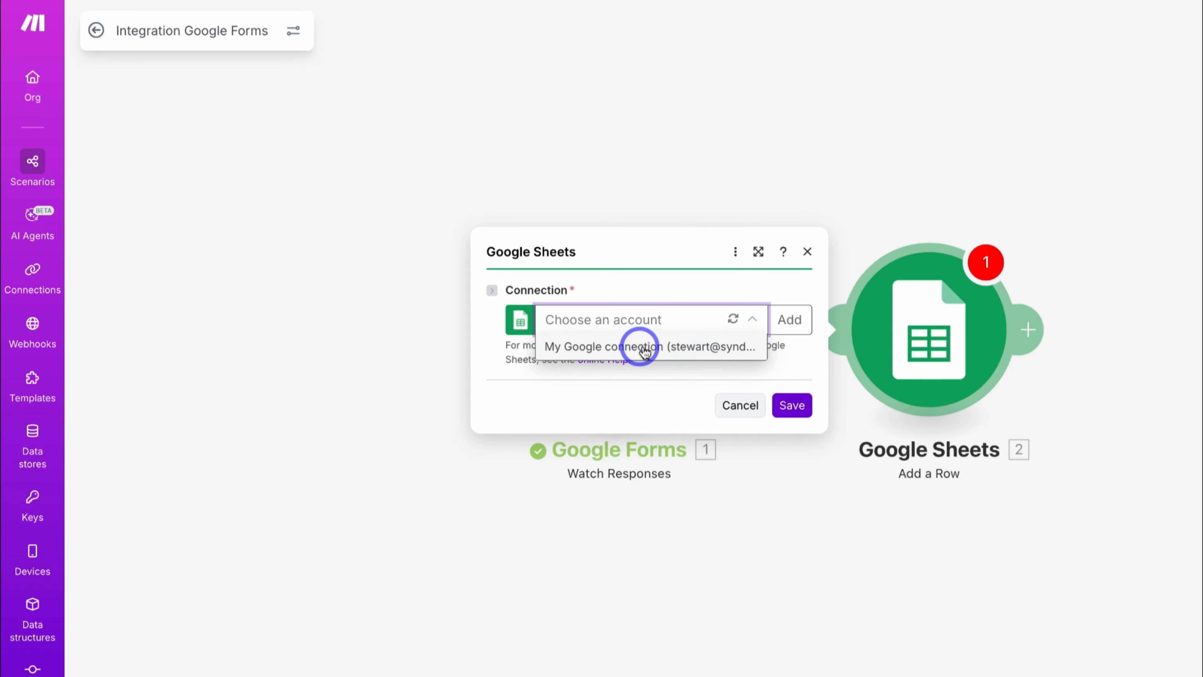
{"action": "left_click", "coordinate": [684, 351]}
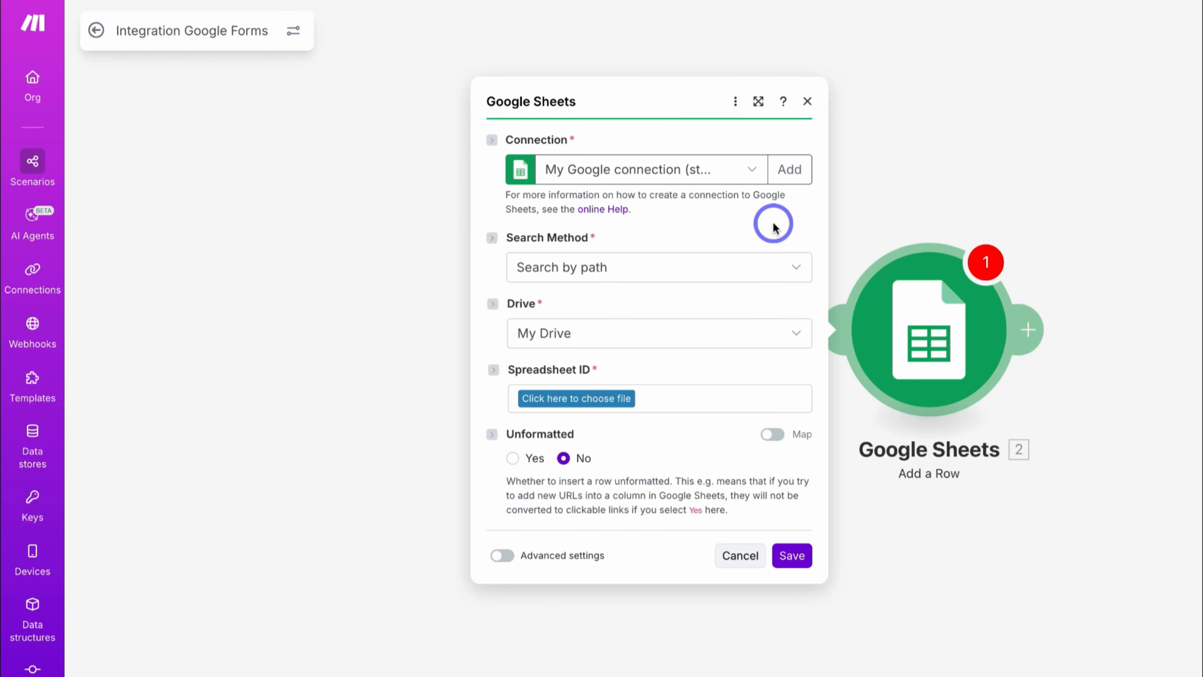
{"action": "left_click", "coordinate": [752, 266]}
{"action": "left_click", "coordinate": [635, 320]}
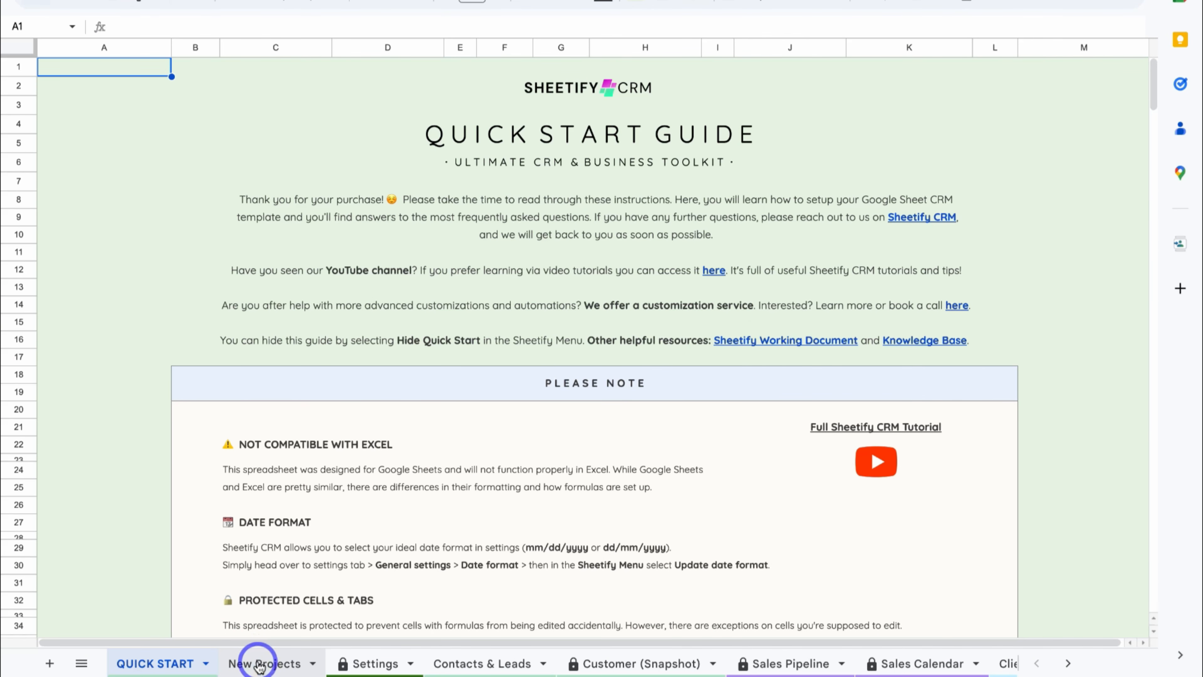
- Check the column headers of the New Projects sheet in the Sheetify CRM 4.8 - Demo spreadsheet and copy the spreadsheet ID from its URL
{"action": "left_click", "coordinate": [258, 663]}
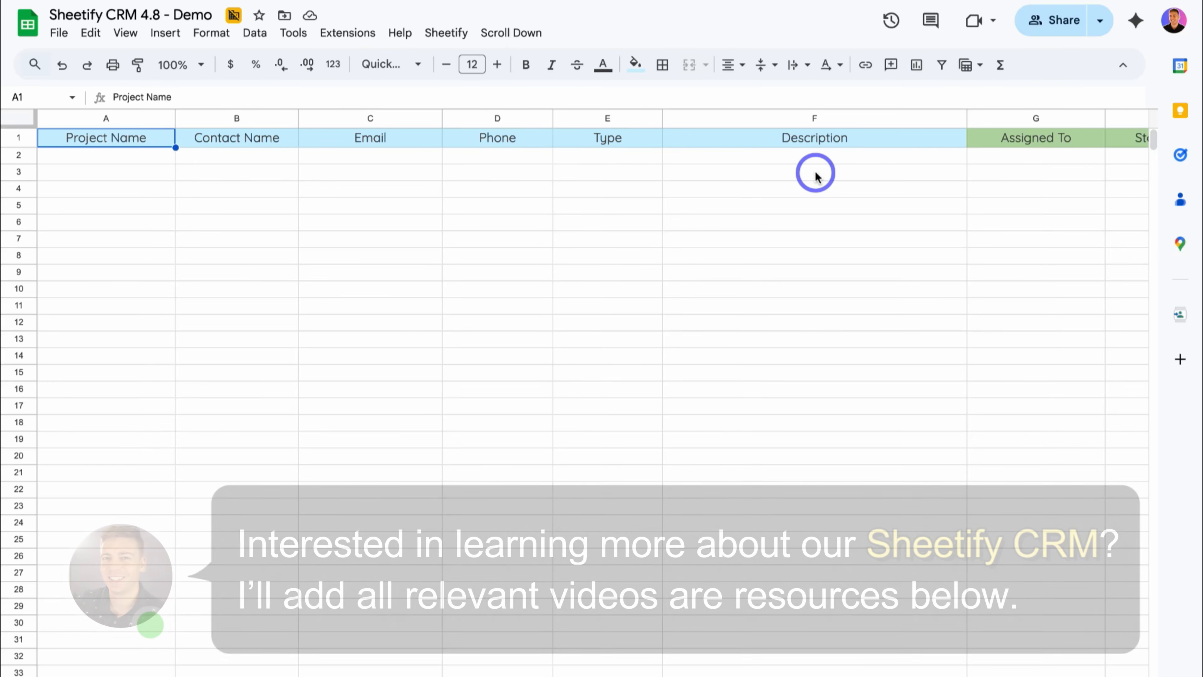
{"action": "scroll", "coordinate": [815, 175], "scroll_direction": "right", "scroll_amount": 3}
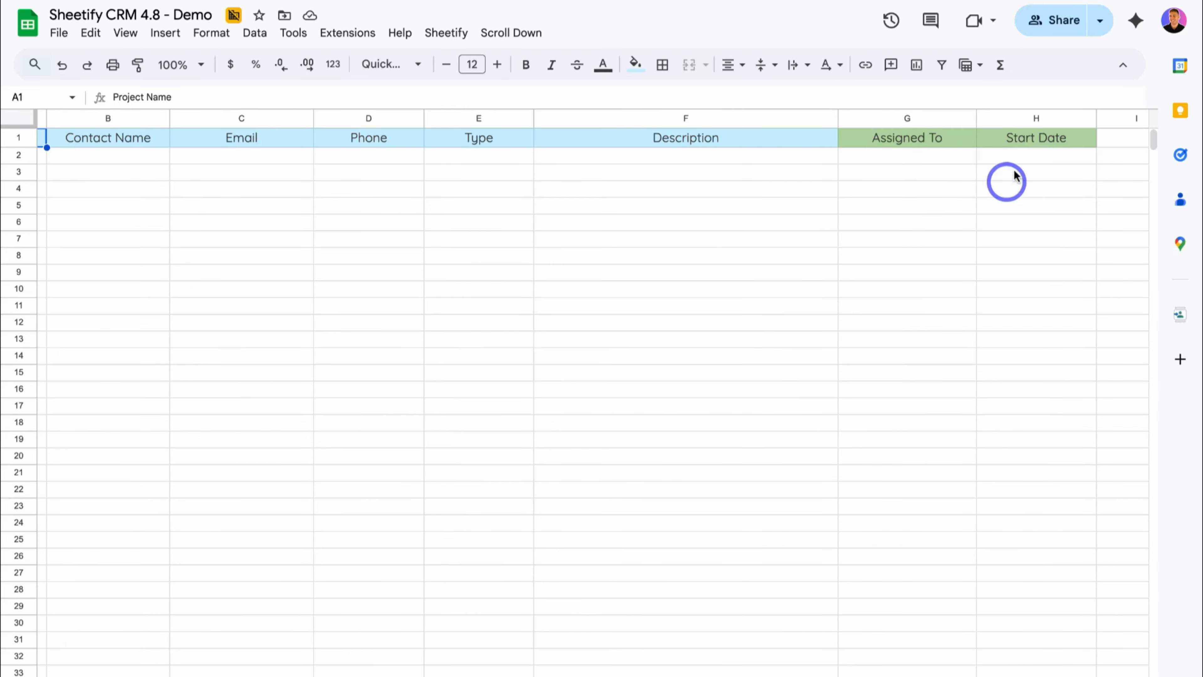
{"action": "scroll", "coordinate": [1106, 210], "scroll_direction": "left", "scroll_amount": 3}
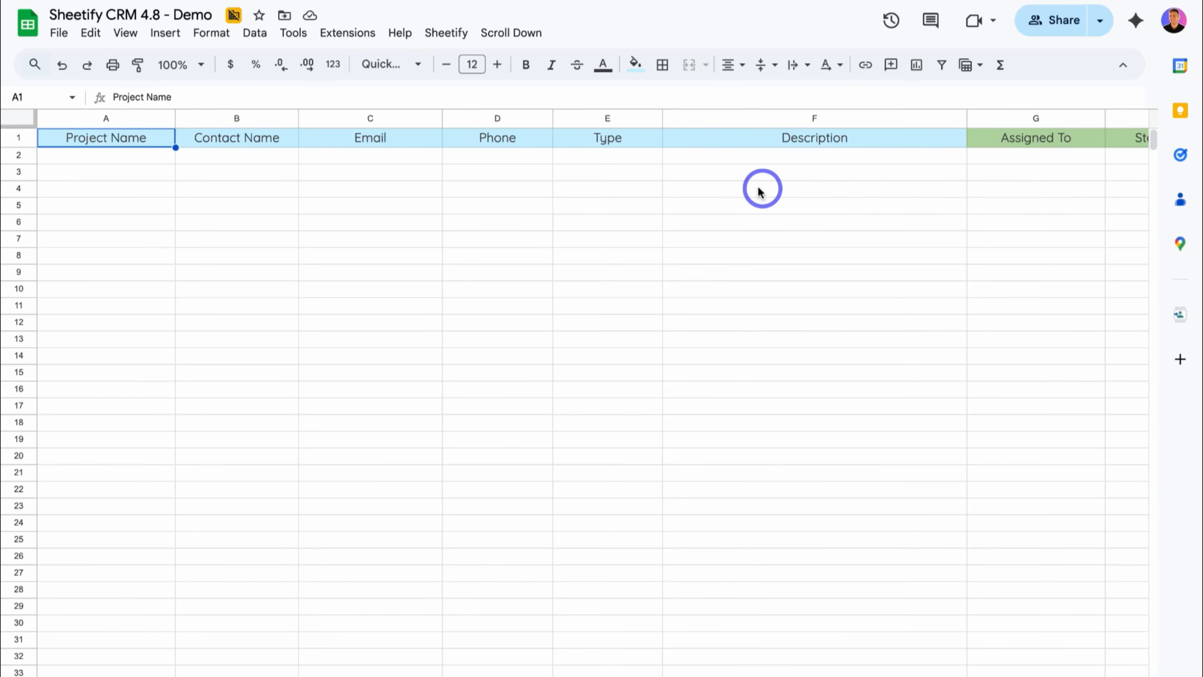
{"action": "mouse_move", "coordinate": [529, 3]}
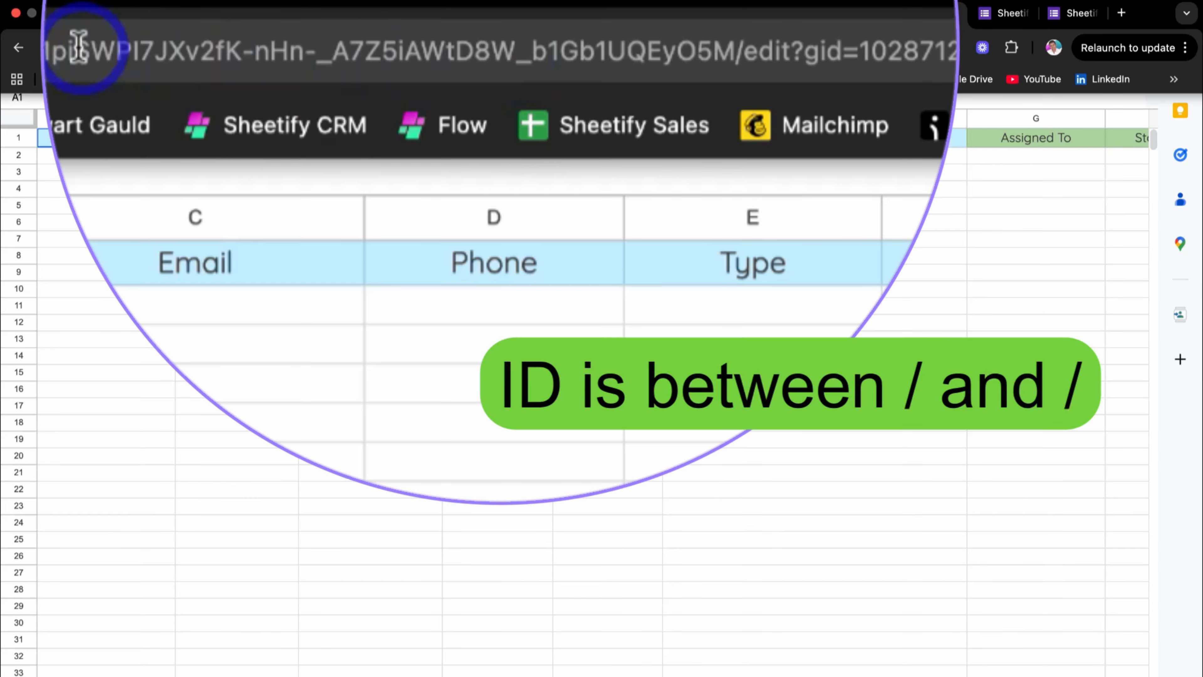
{"action": "left_click_drag", "start_coordinate": [309, 47], "coordinate": [608, 47]}
{"action": "key", "text": "ctrl+c"}
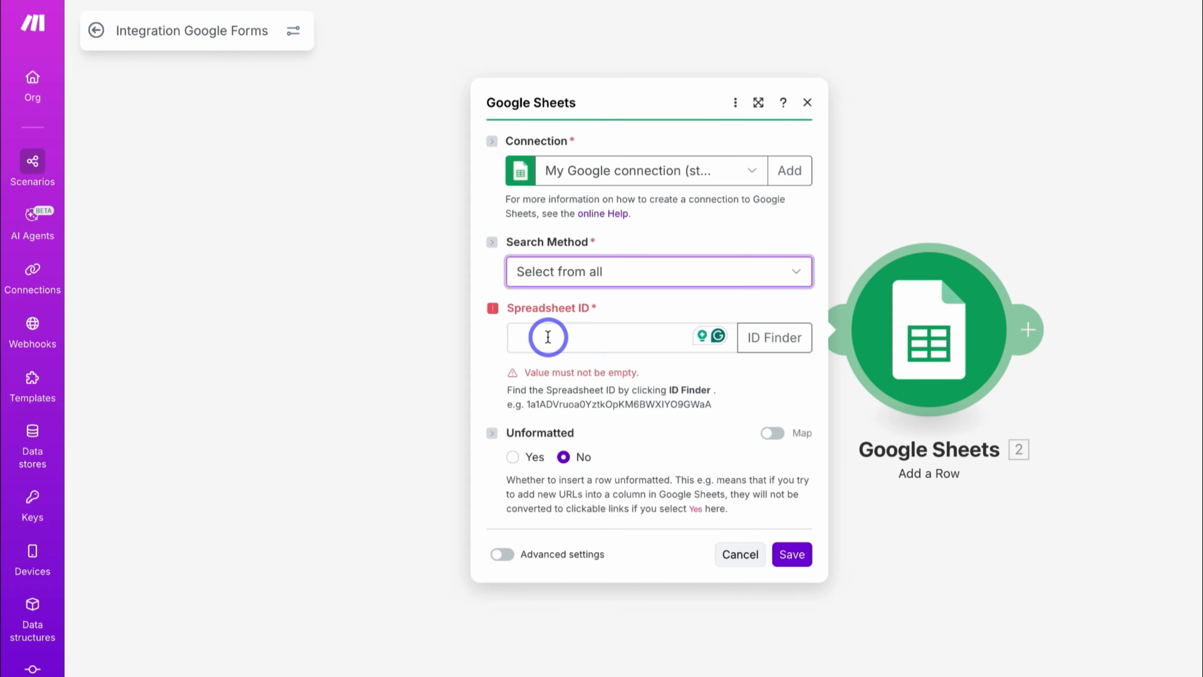
- Paste the copied spreadsheet ID into the Add a Row module and choose New Projects as the sheet name
{"action": "left_click", "coordinate": [548, 336]}
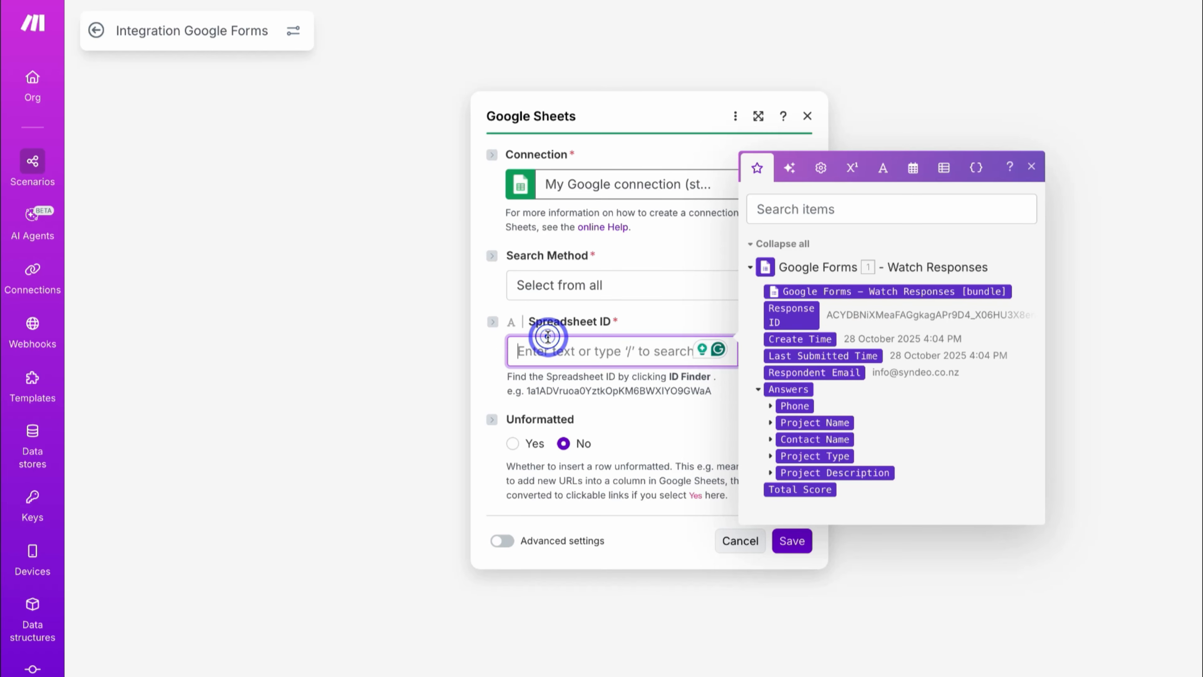
{"action": "key", "text": "ctrl+v"}
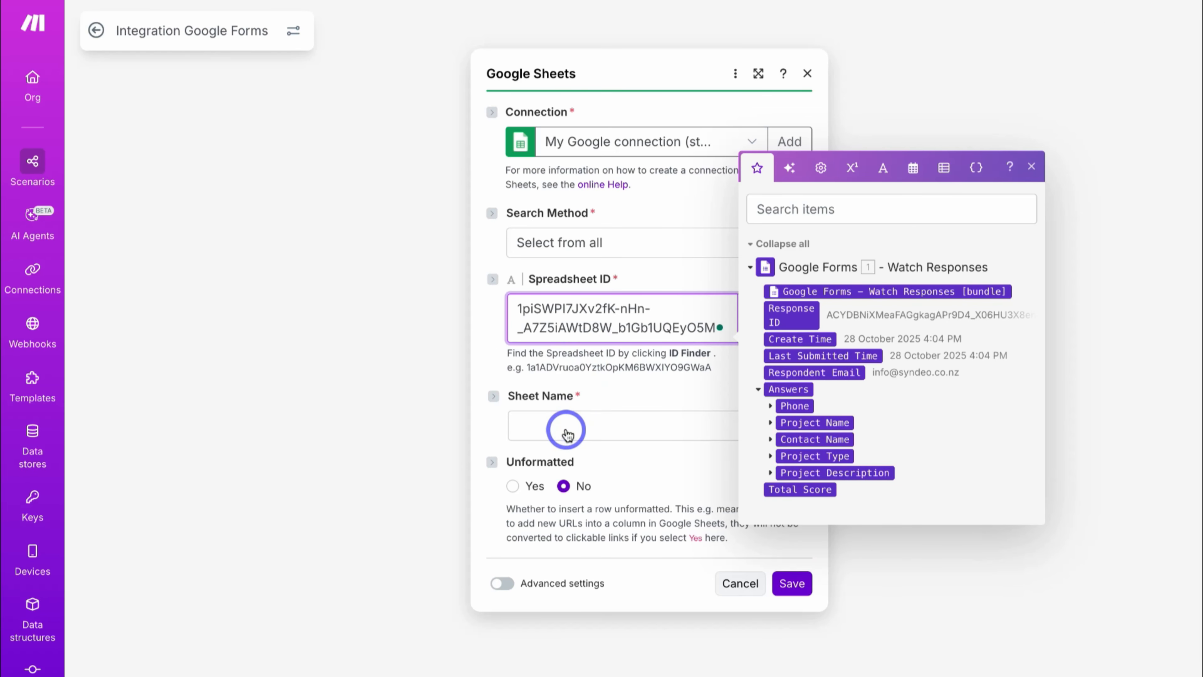
{"action": "left_click", "coordinate": [568, 435]}
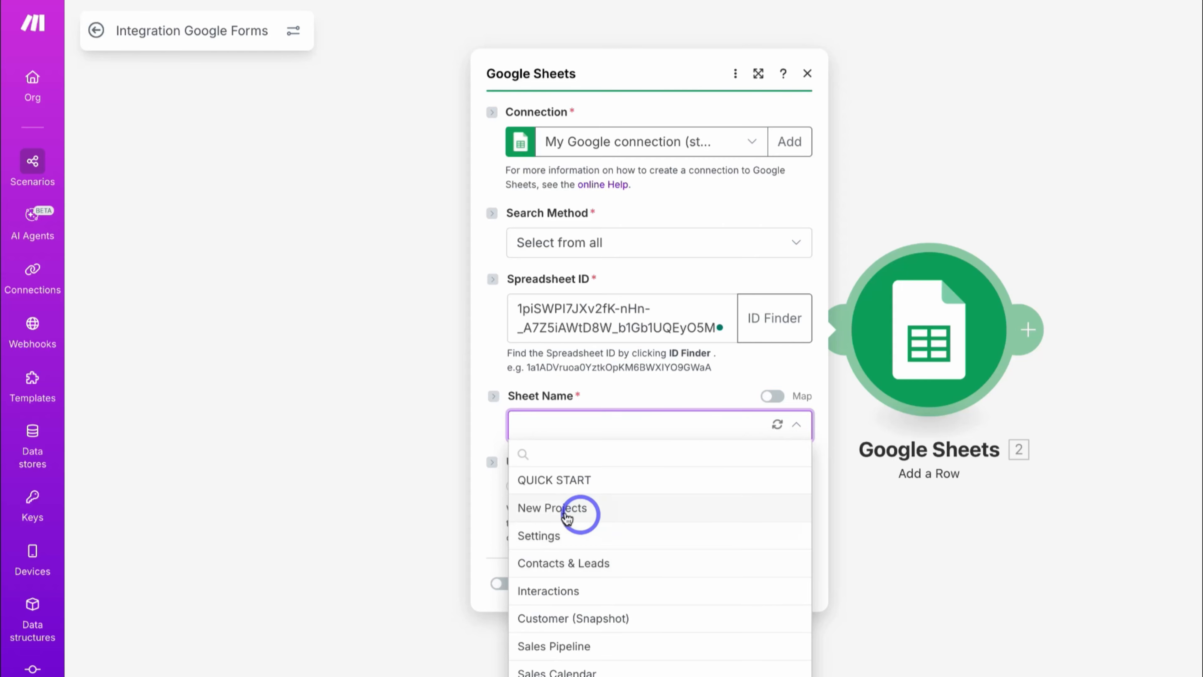
{"action": "left_click", "coordinate": [616, 507]}
- Map the Project Name (A) column to the text answer value of the form's Project Name question
{"action": "scroll", "coordinate": [615, 381], "scroll_direction": "down", "scroll_amount": 2}
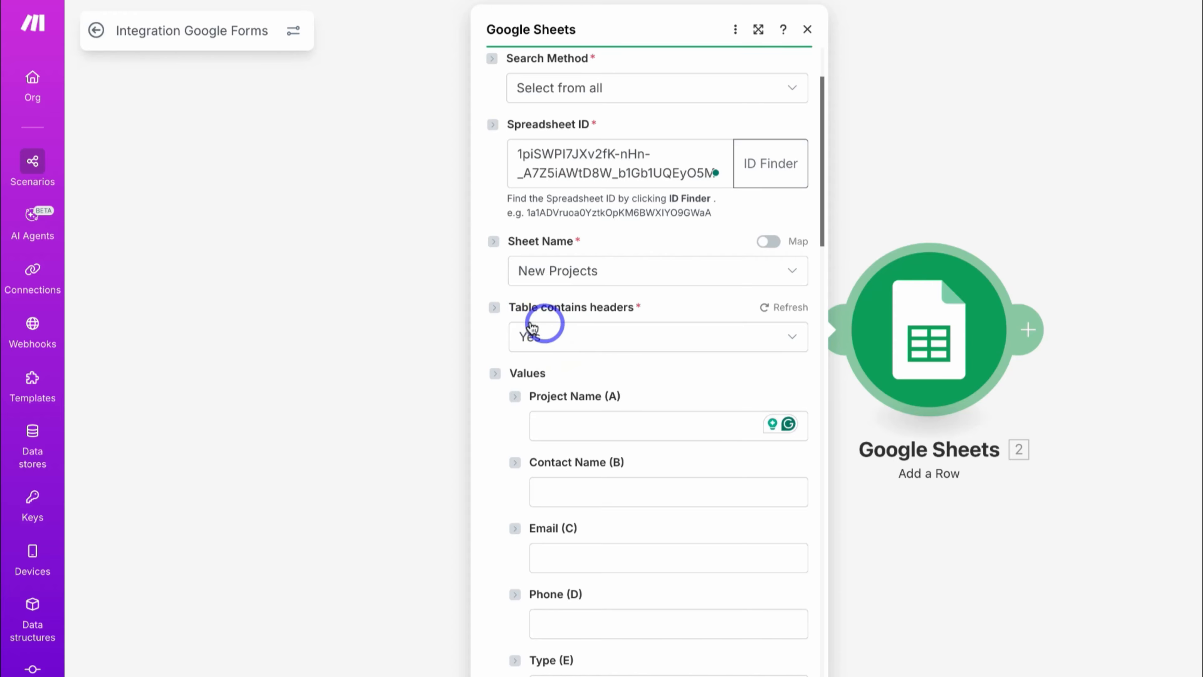
{"action": "scroll", "coordinate": [623, 358], "scroll_direction": "down", "scroll_amount": 1}
{"action": "scroll", "coordinate": [623, 358], "scroll_direction": "down", "scroll_amount": 3}
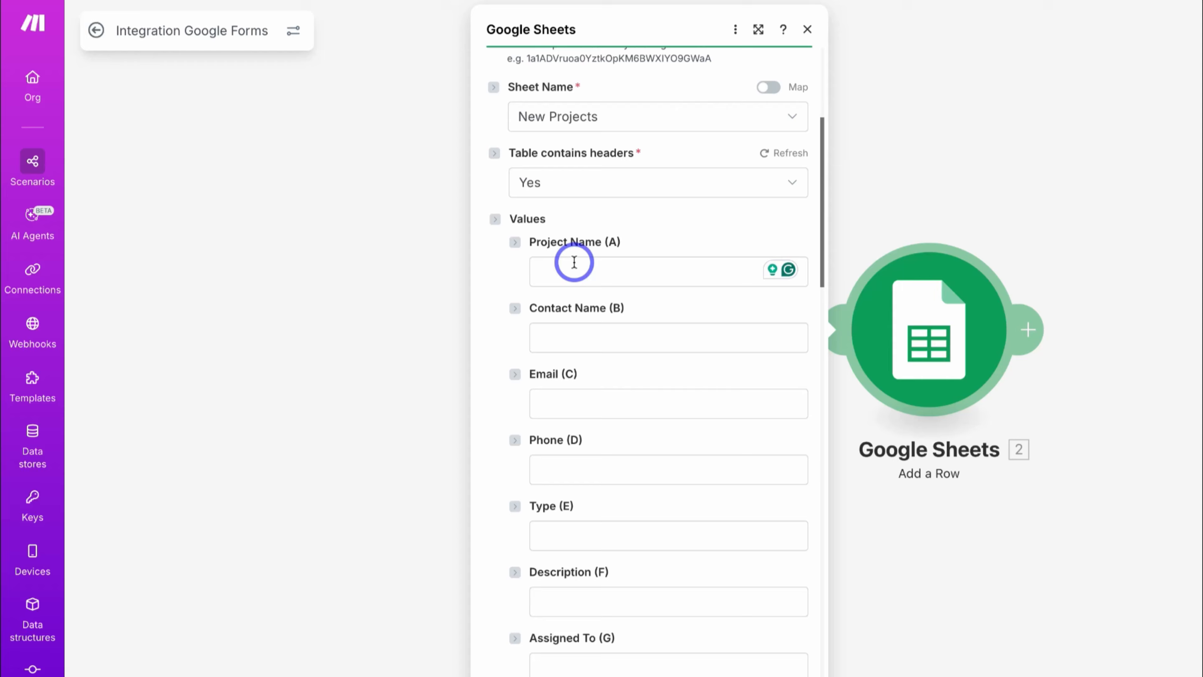
{"action": "left_click", "coordinate": [560, 270]}
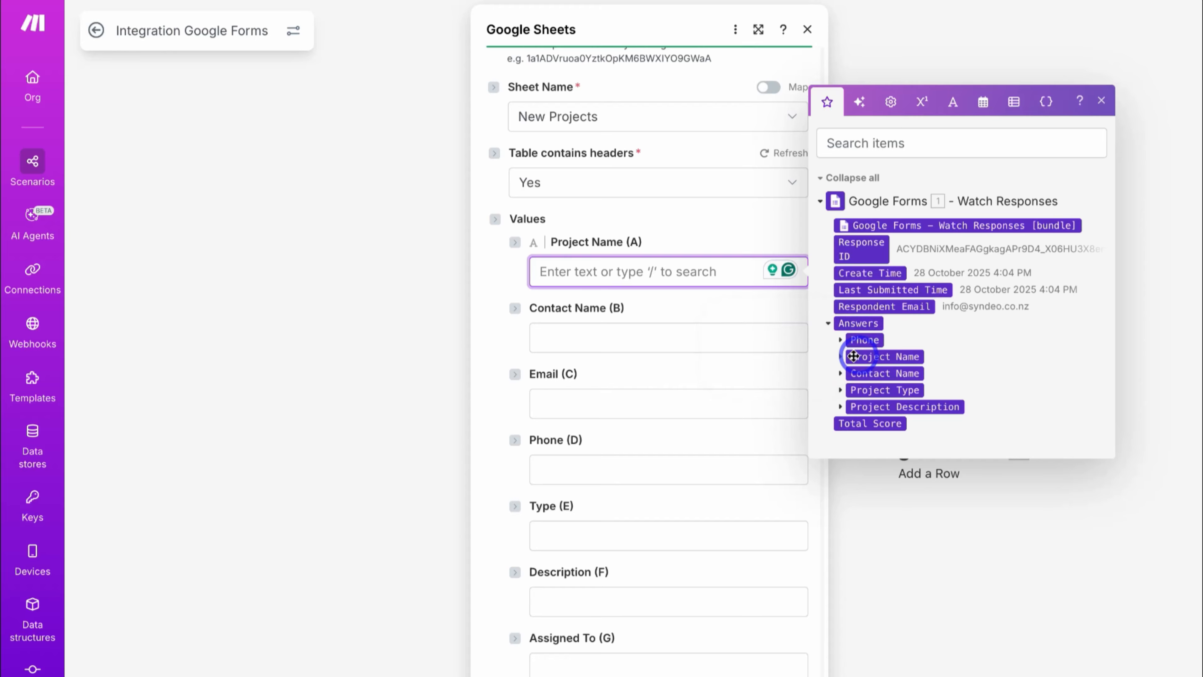
{"action": "left_click", "coordinate": [839, 357]}
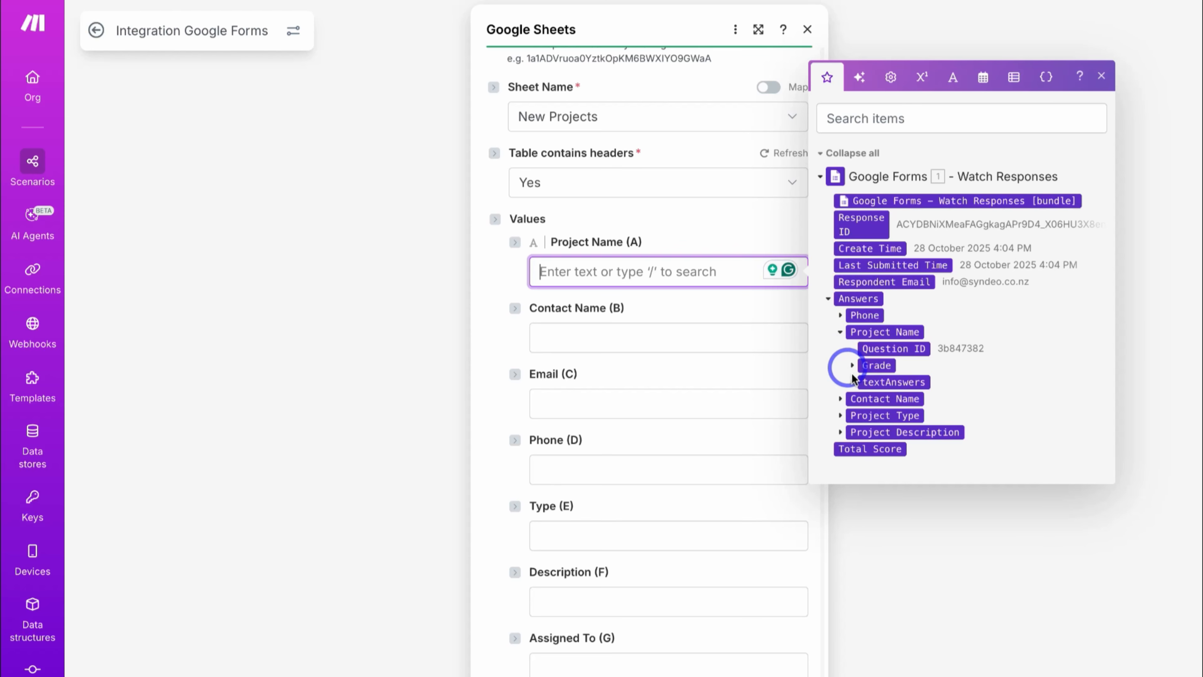
{"action": "left_click", "coordinate": [853, 382]}
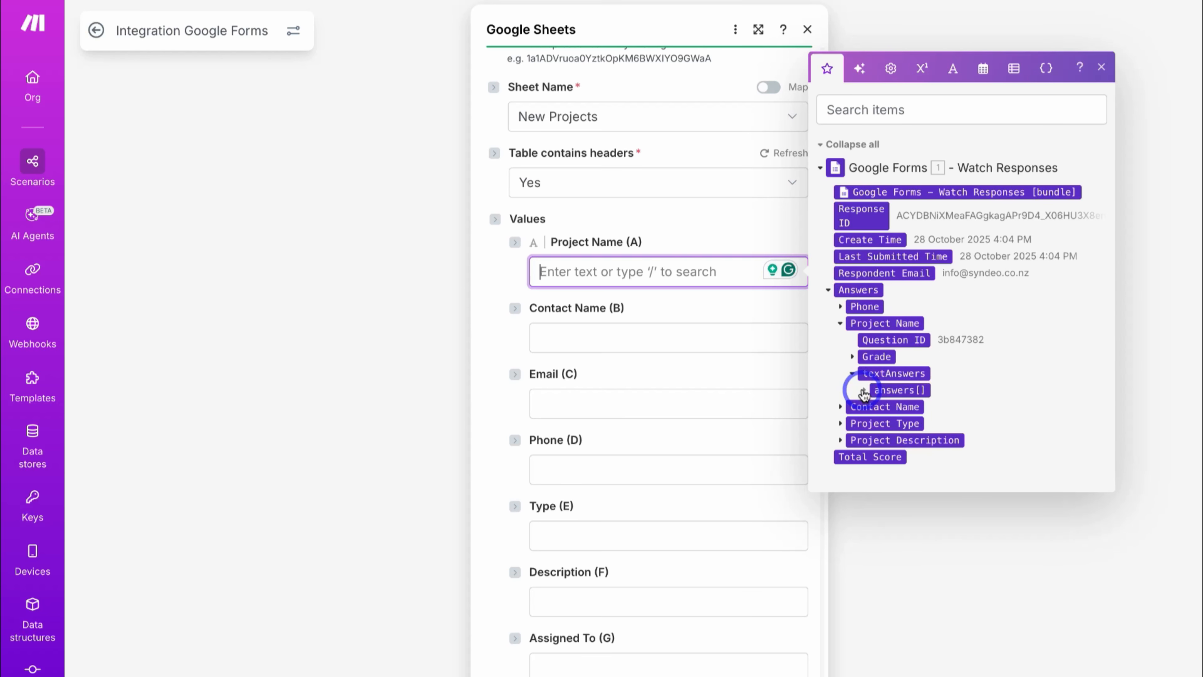
{"action": "left_click", "coordinate": [864, 392]}
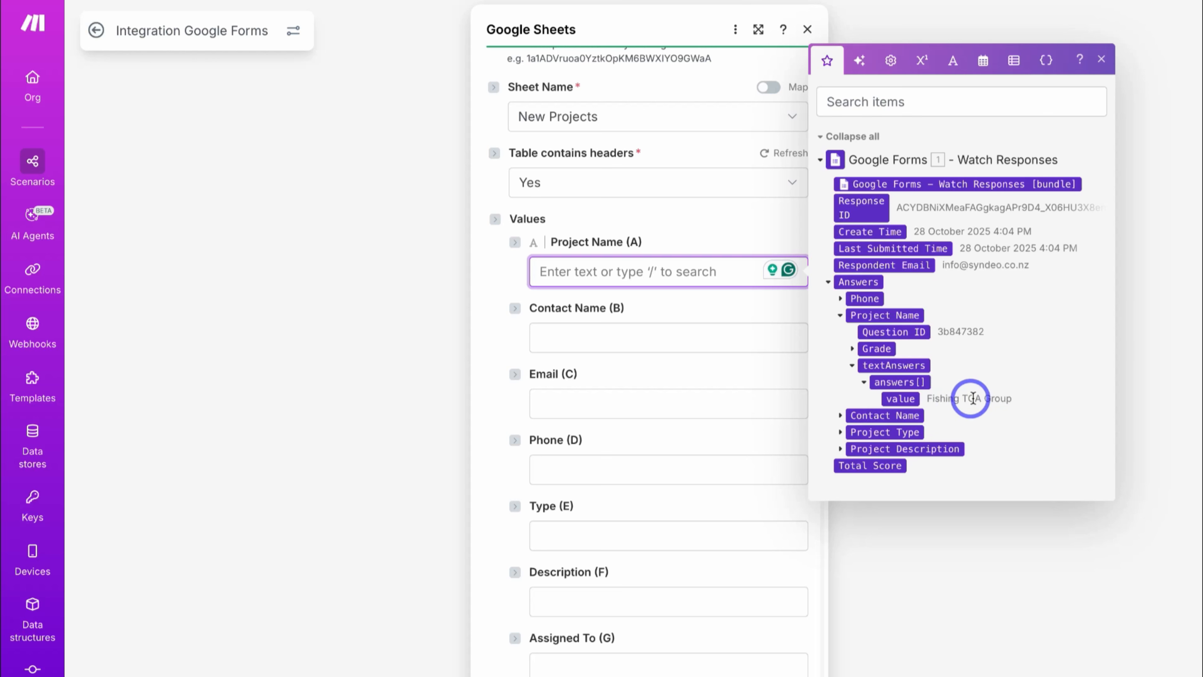
{"action": "left_click", "coordinate": [902, 398]}
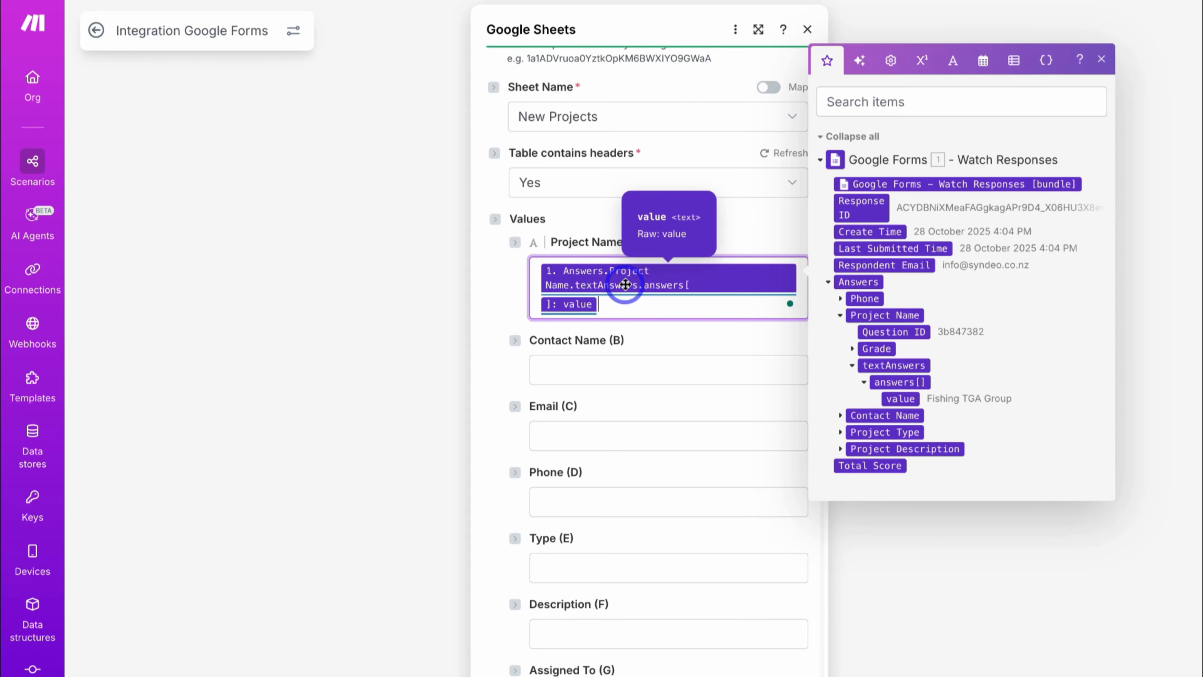
- Map the Contact Name (B) column to the text answer value of the form's Contact Name question
{"action": "left_click", "coordinate": [572, 371]}
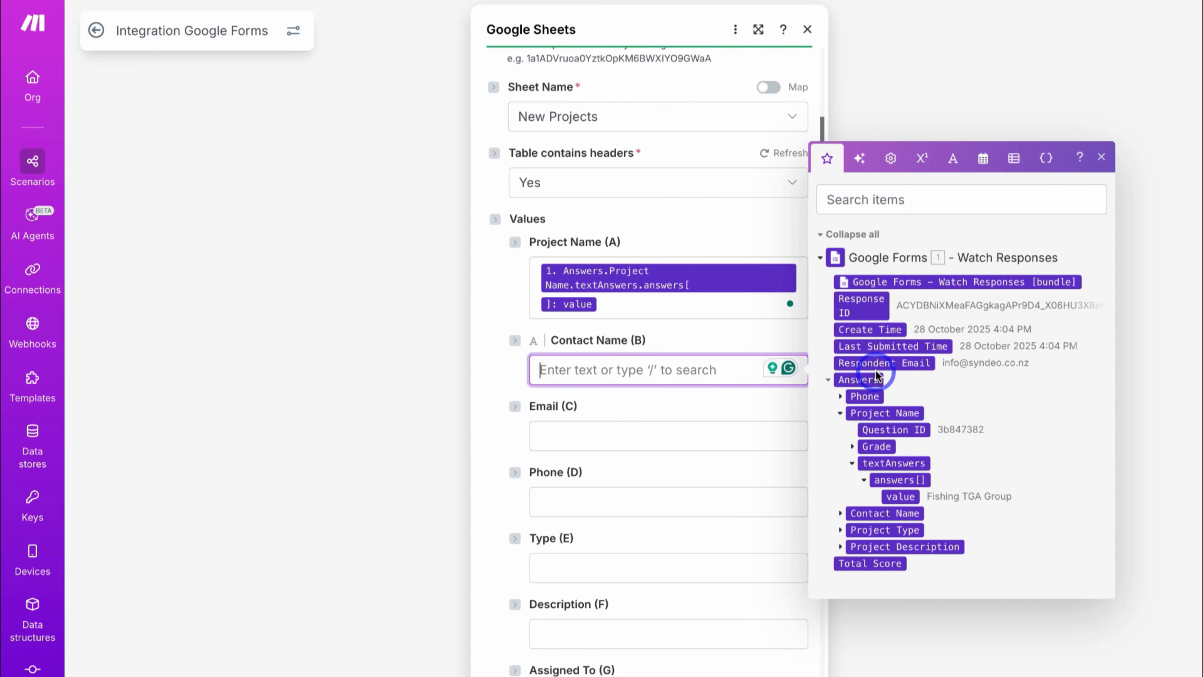
{"action": "left_click", "coordinate": [839, 515]}
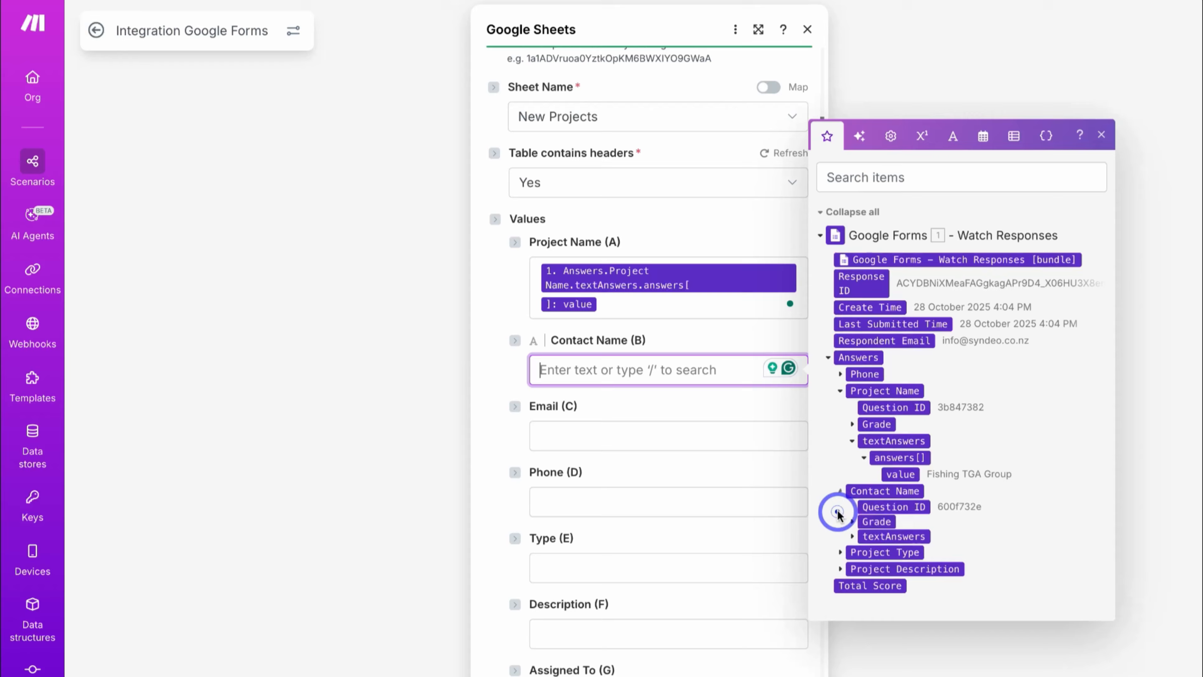
{"action": "left_click", "coordinate": [851, 539]}
{"action": "left_click", "coordinate": [864, 546]}
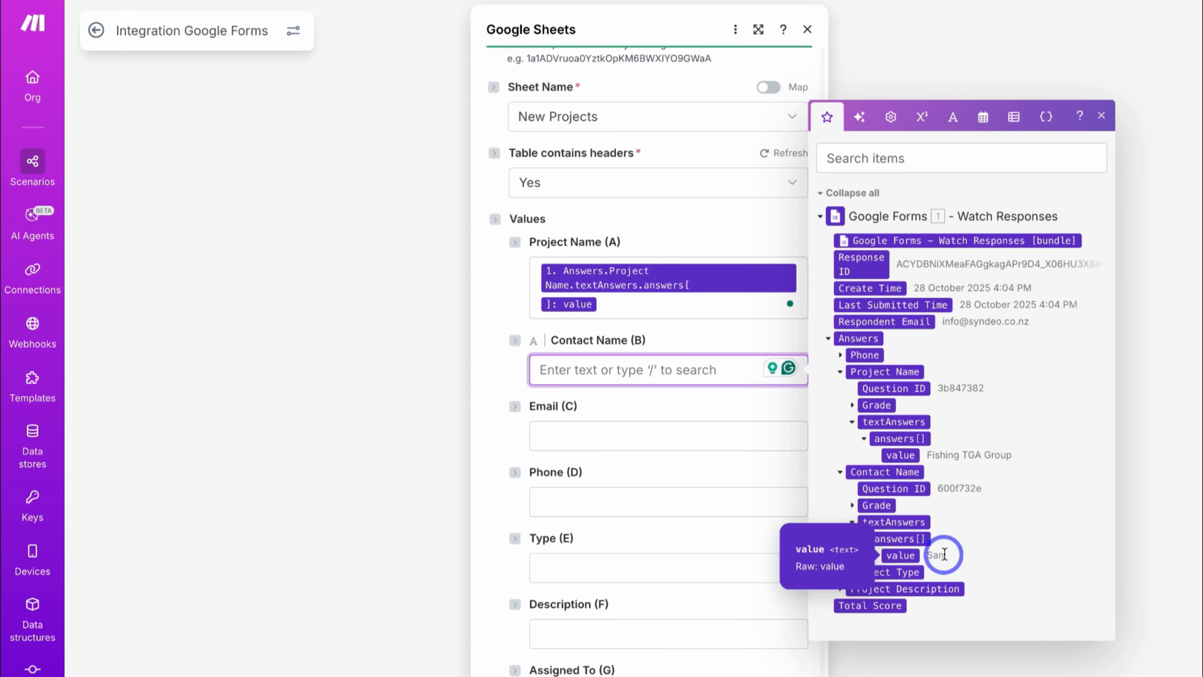
{"action": "left_click", "coordinate": [904, 555]}
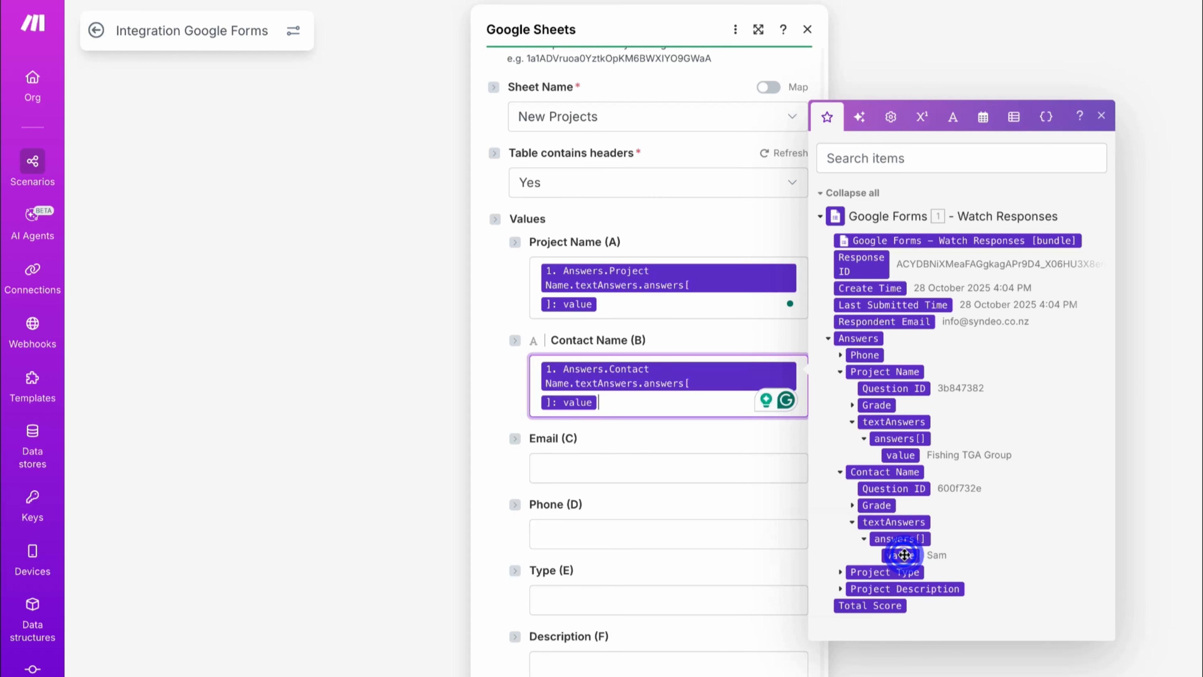
- Map the Email (C) column to Respondent Email and the Phone (D) column to the Phone question's text answer value
{"action": "left_click", "coordinate": [608, 464]}
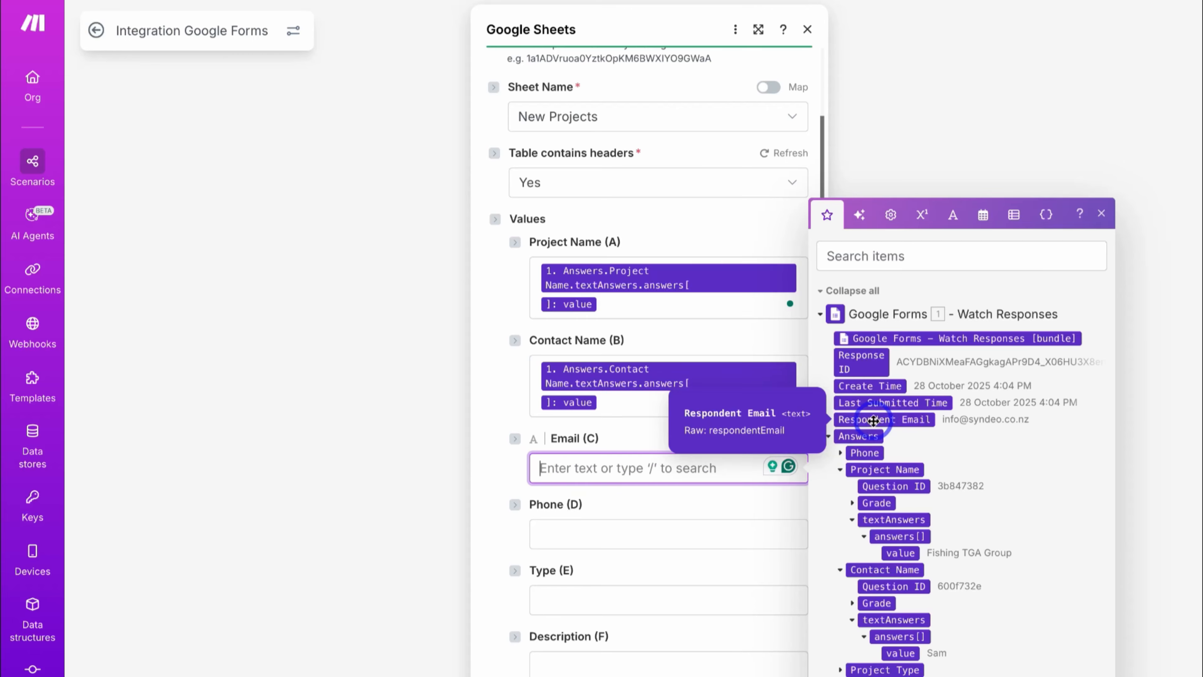
{"action": "left_click", "coordinate": [898, 420]}
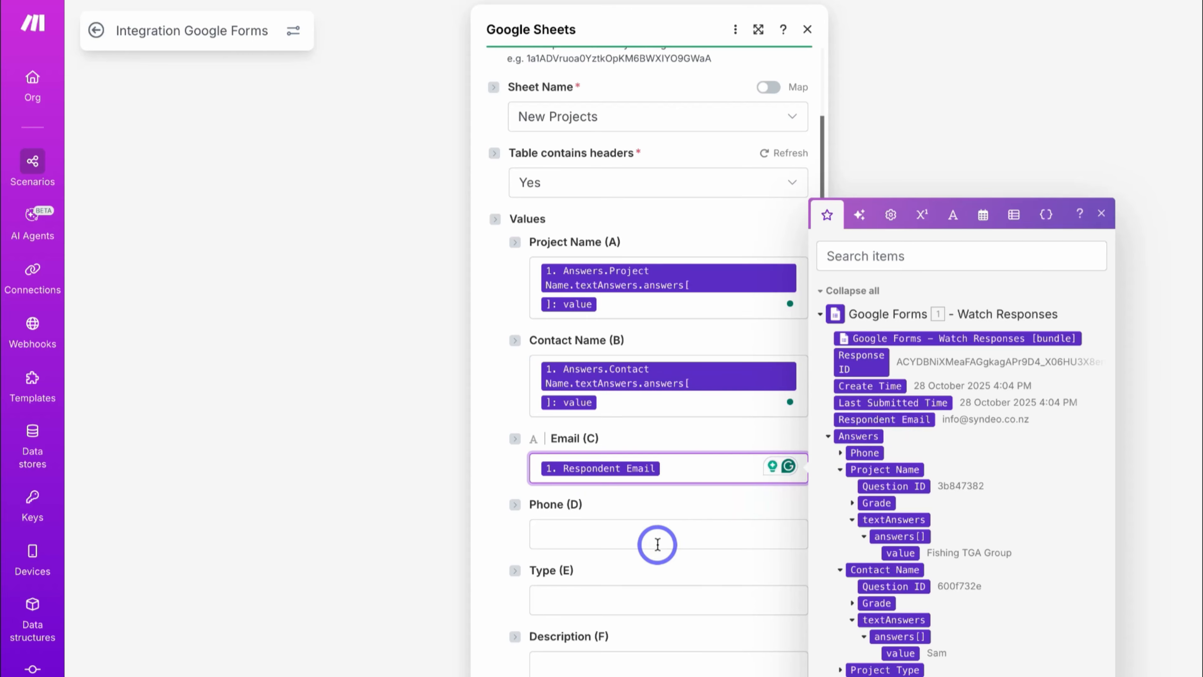
{"action": "left_click", "coordinate": [656, 543]}
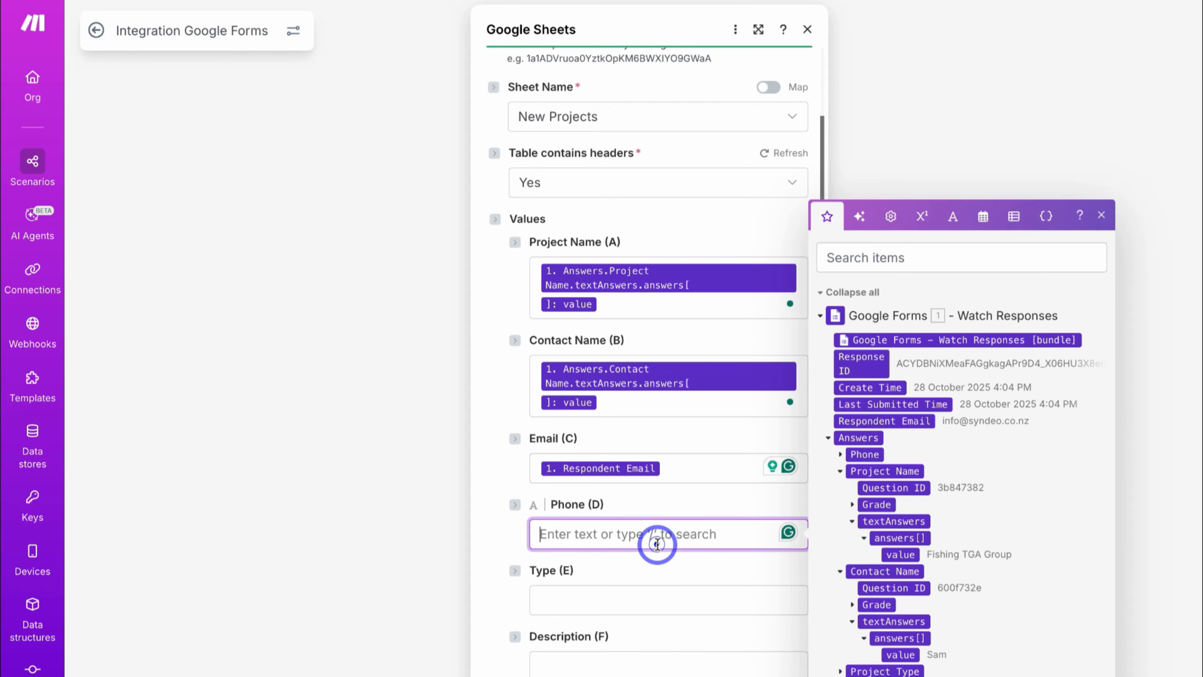
{"action": "left_click", "coordinate": [841, 454]}
{"action": "left_click", "coordinate": [853, 454]}
{"action": "left_click", "coordinate": [863, 454]}
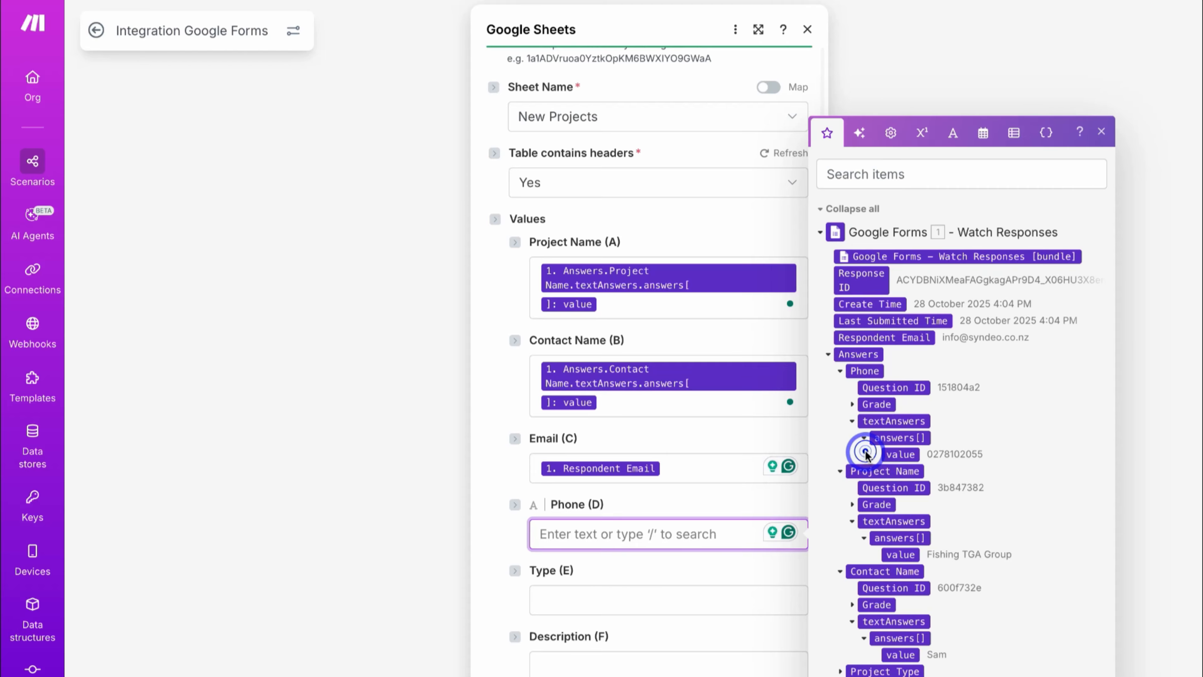
{"action": "left_click", "coordinate": [904, 453]}
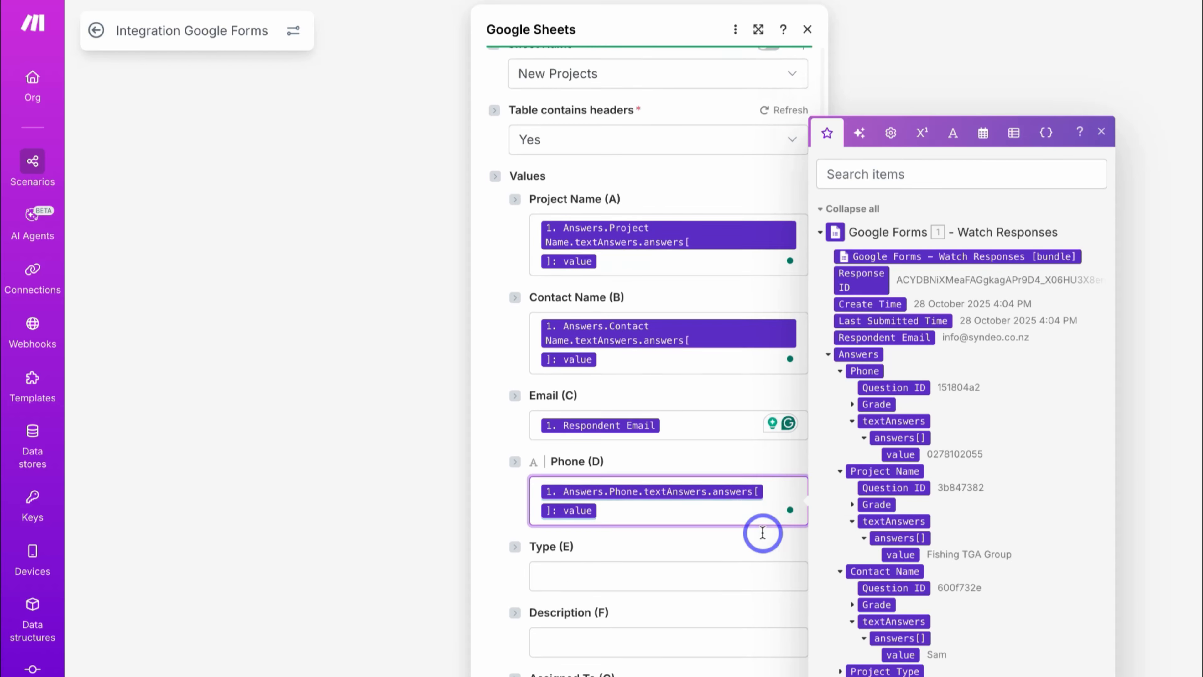
- Map the Type (E) column to the text answer value of the form's Project Type question
{"action": "scroll", "coordinate": [760, 530], "scroll_direction": "down", "scroll_amount": 4}
{"action": "left_click", "coordinate": [611, 442]}
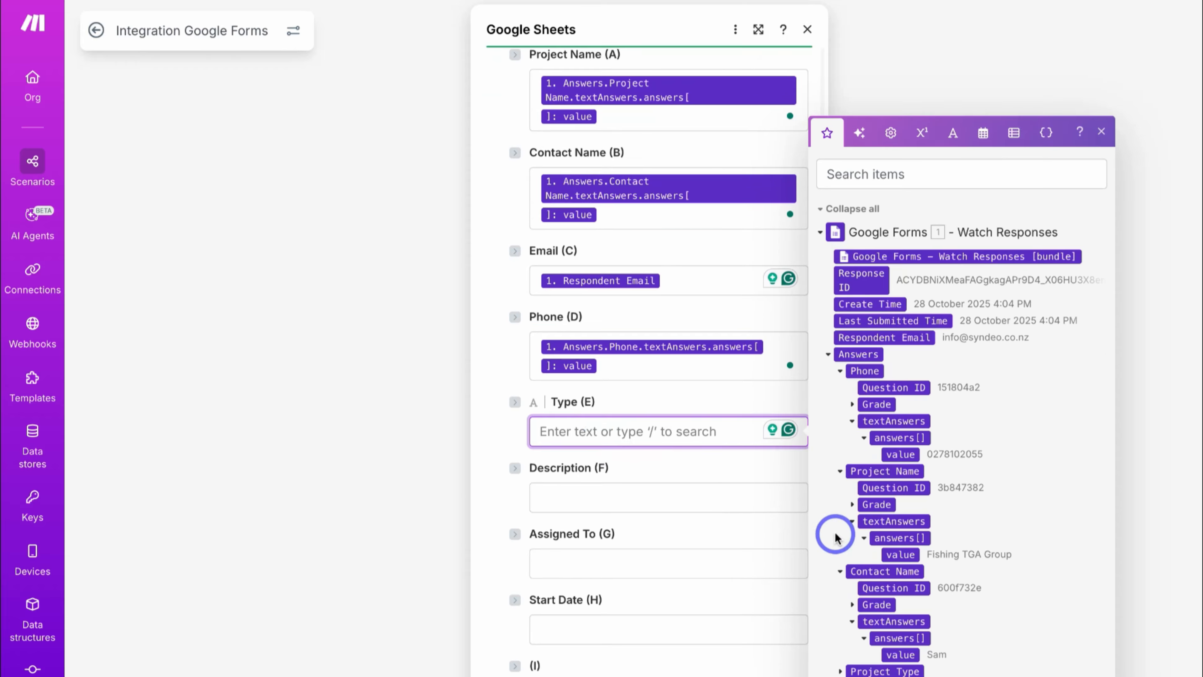
{"action": "left_click", "coordinate": [840, 670]}
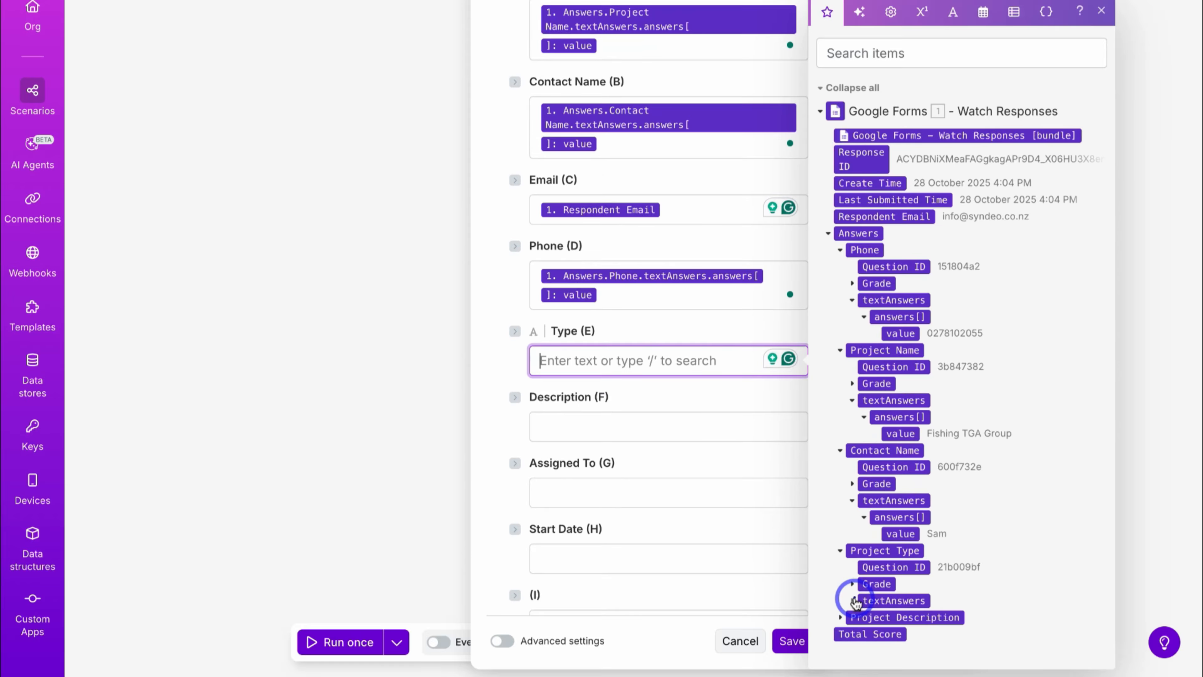
{"action": "left_click", "coordinate": [854, 600]}
{"action": "left_click", "coordinate": [863, 598]}
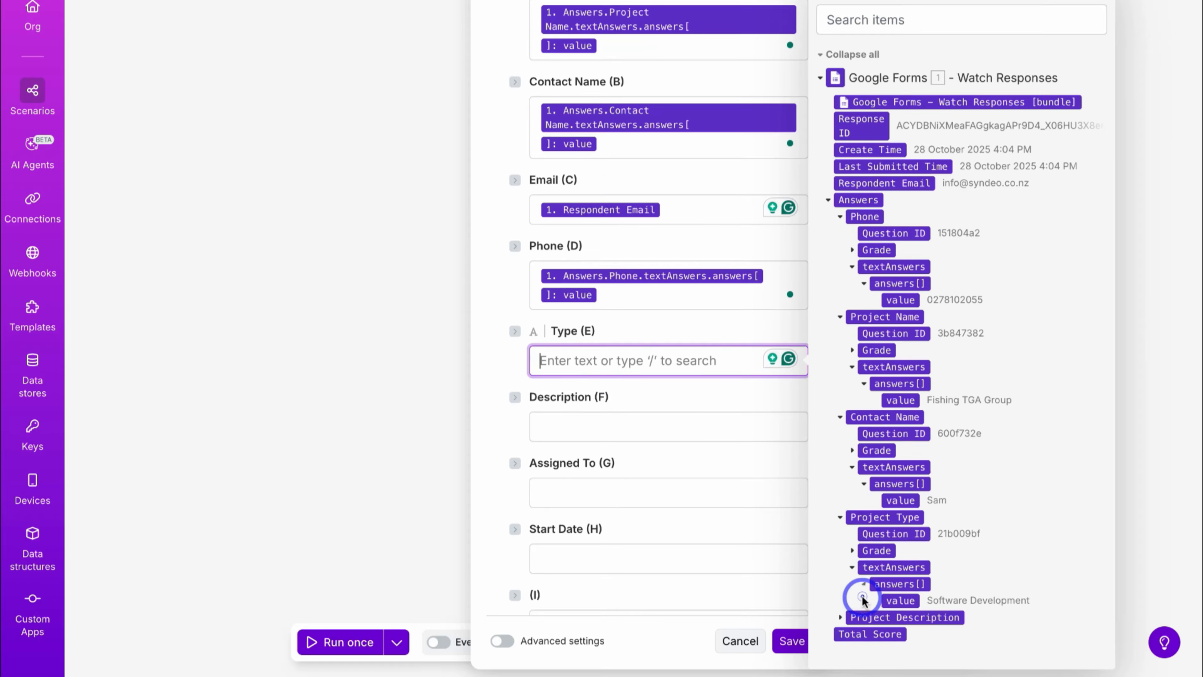
{"action": "left_click", "coordinate": [901, 599]}
- Map the Description (F) column to the text answer value of the form's Project Description question
{"action": "left_click", "coordinate": [577, 463]}
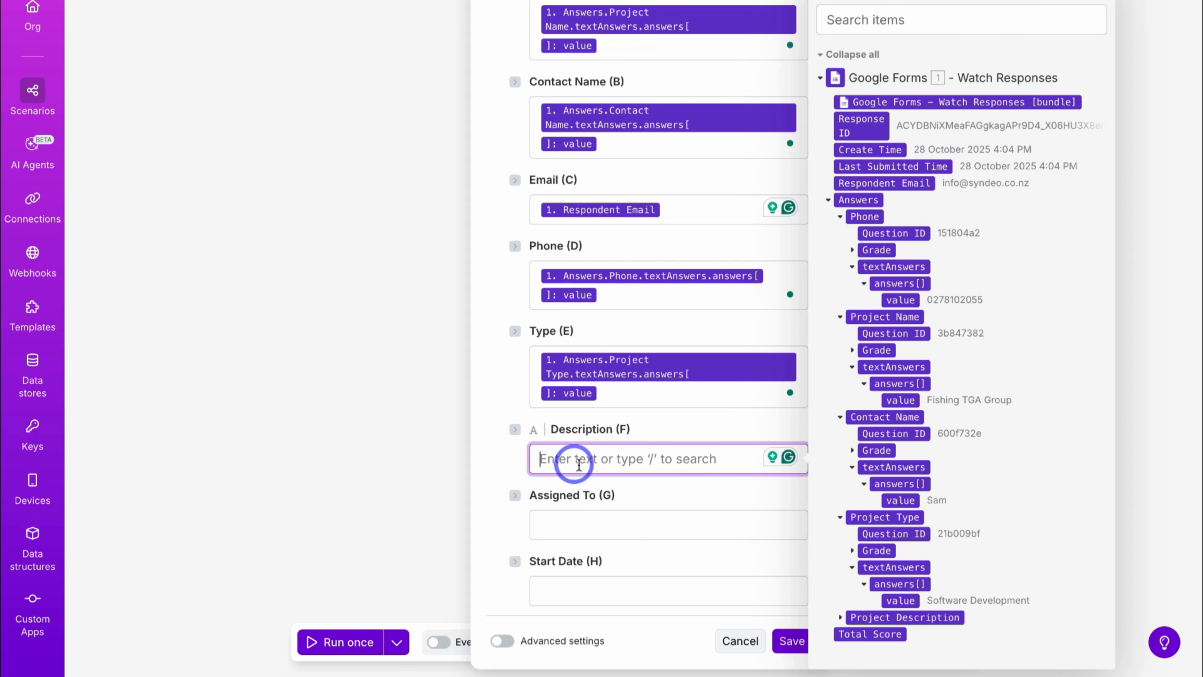
{"action": "left_click", "coordinate": [841, 619]}
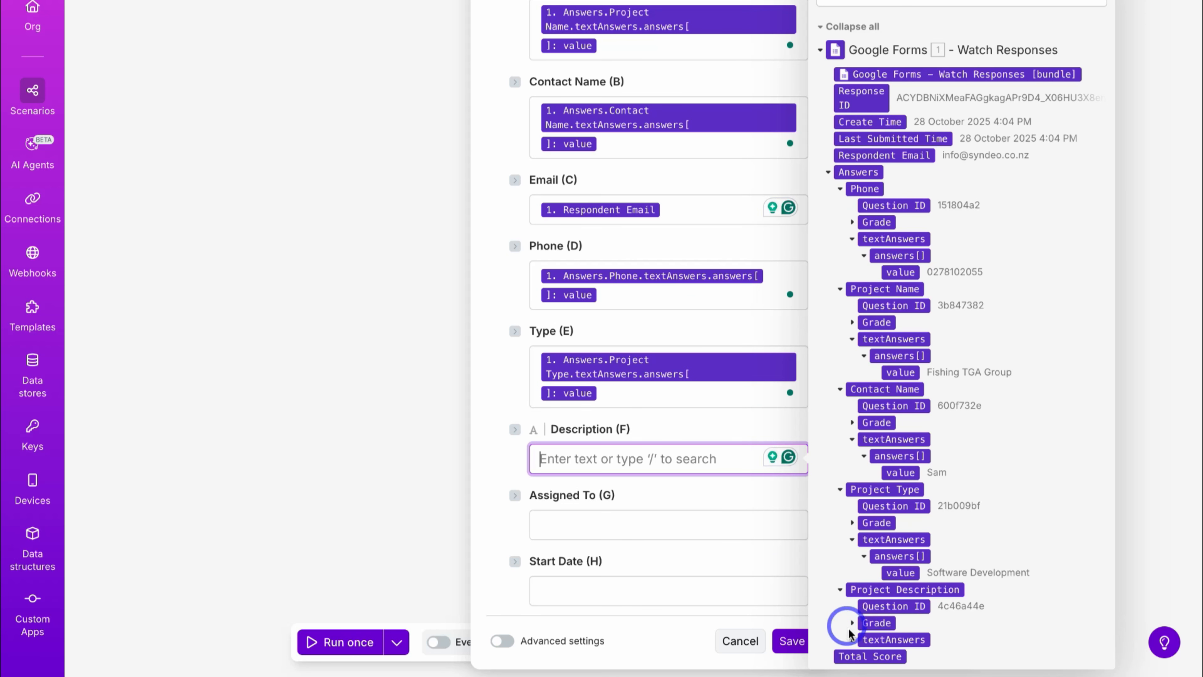
{"action": "left_click", "coordinate": [853, 640]}
{"action": "left_click", "coordinate": [865, 617]}
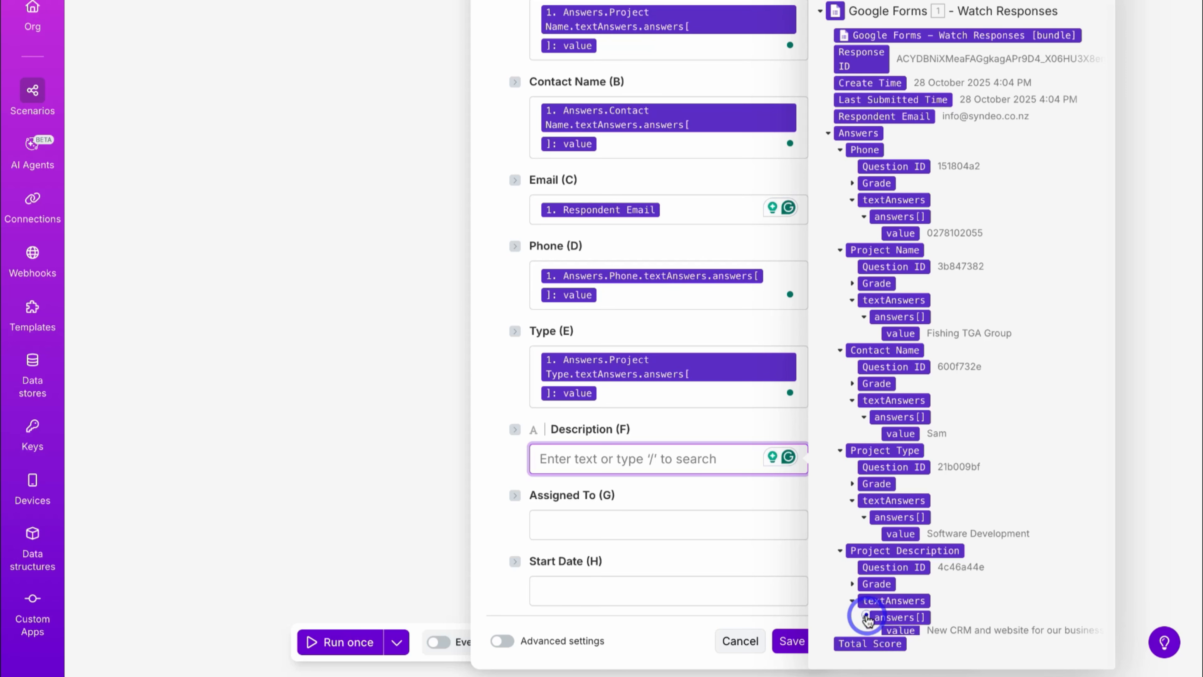
{"action": "left_click", "coordinate": [907, 632]}
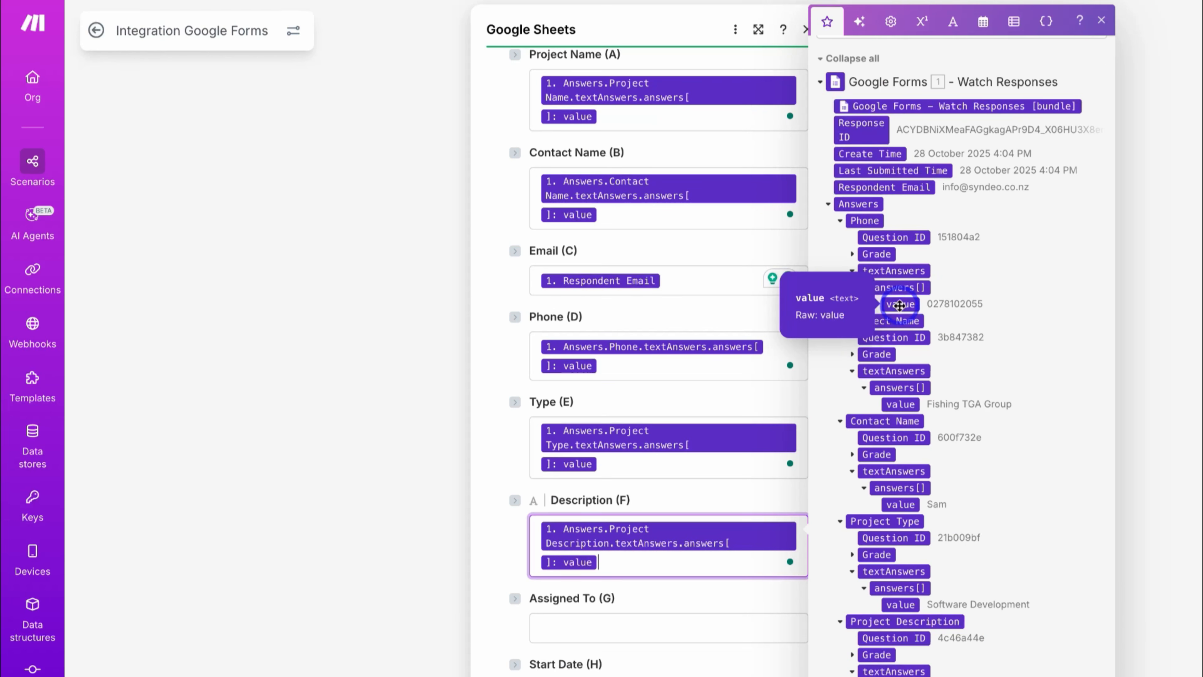
- Check the mapped columns, then save the Google Sheets Add a Row module and the scenario
{"action": "scroll", "coordinate": [784, 410], "scroll_direction": "down", "scroll_amount": 5}
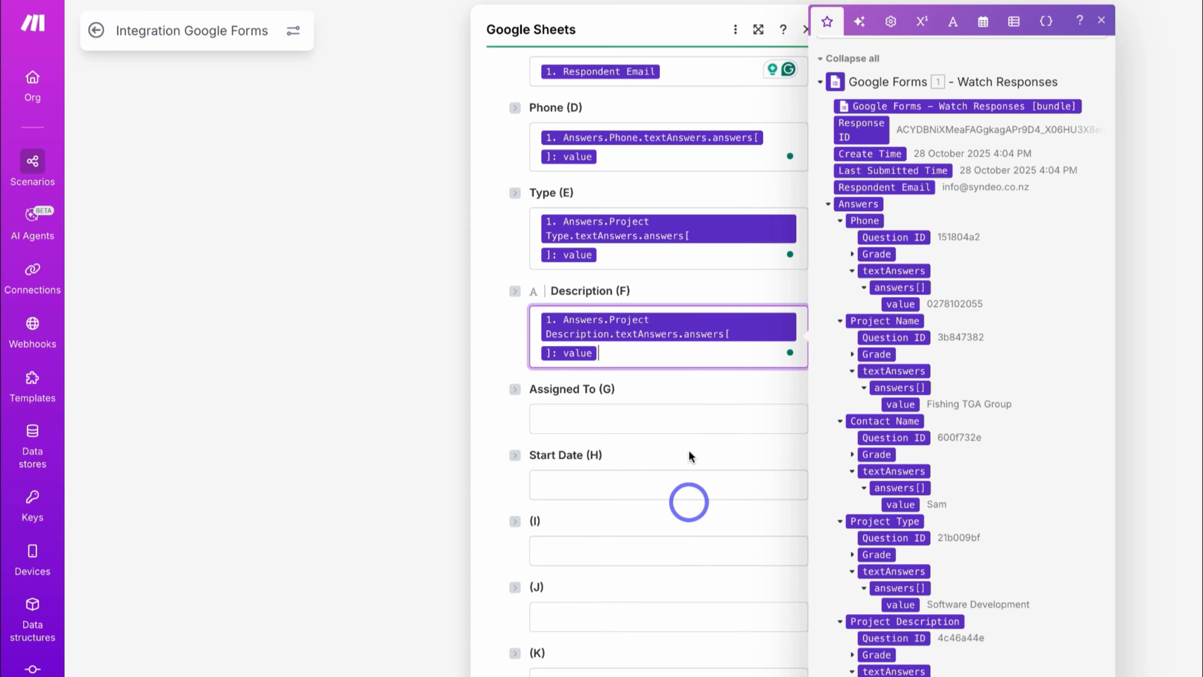
{"action": "scroll", "coordinate": [681, 294], "scroll_direction": "up", "scroll_amount": 4}
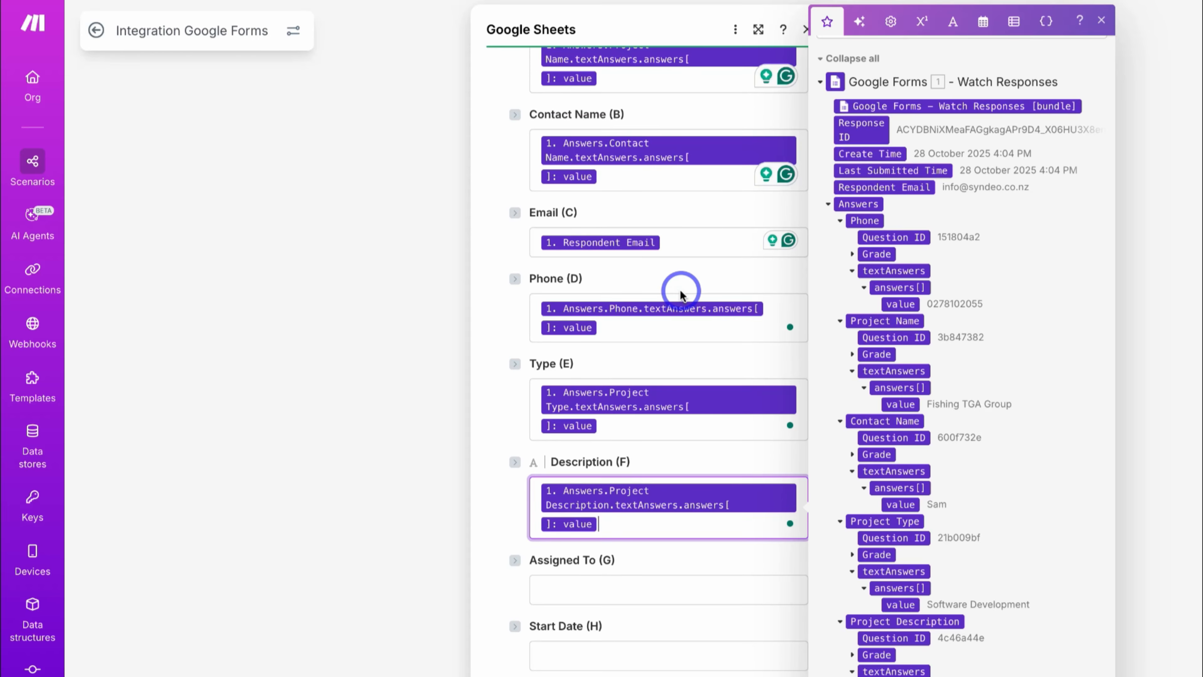
{"action": "left_click", "coordinate": [1101, 20]}
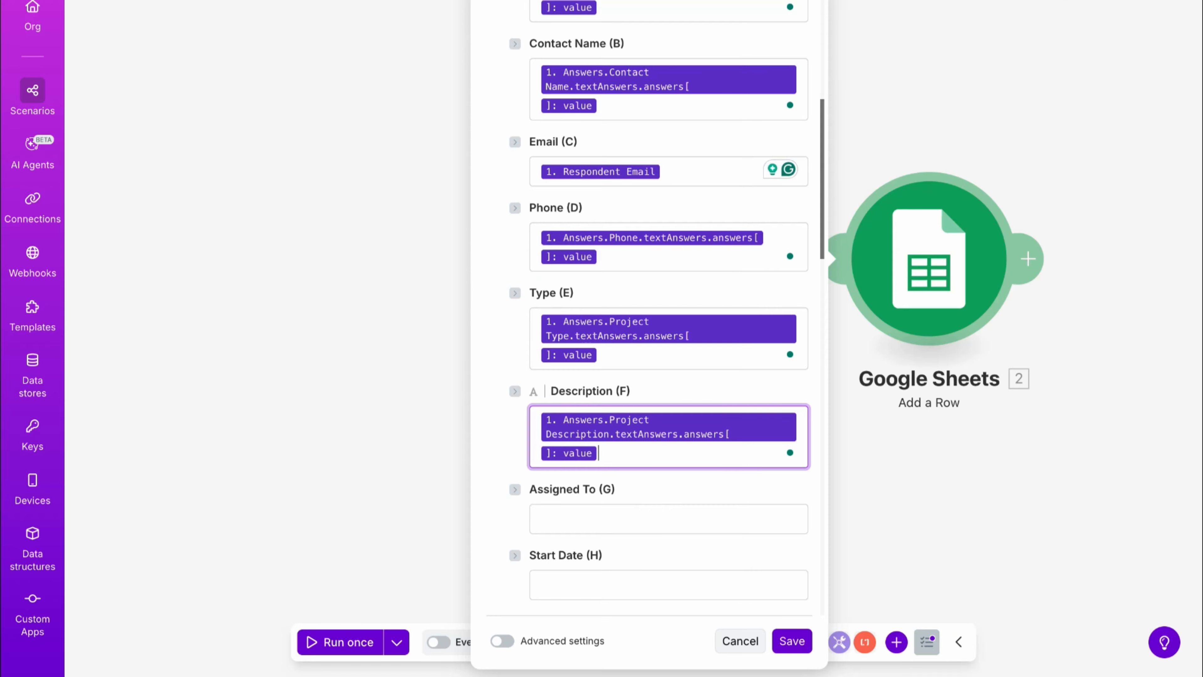
{"action": "left_click", "coordinate": [791, 642]}
{"action": "left_click", "coordinate": [570, 642]}
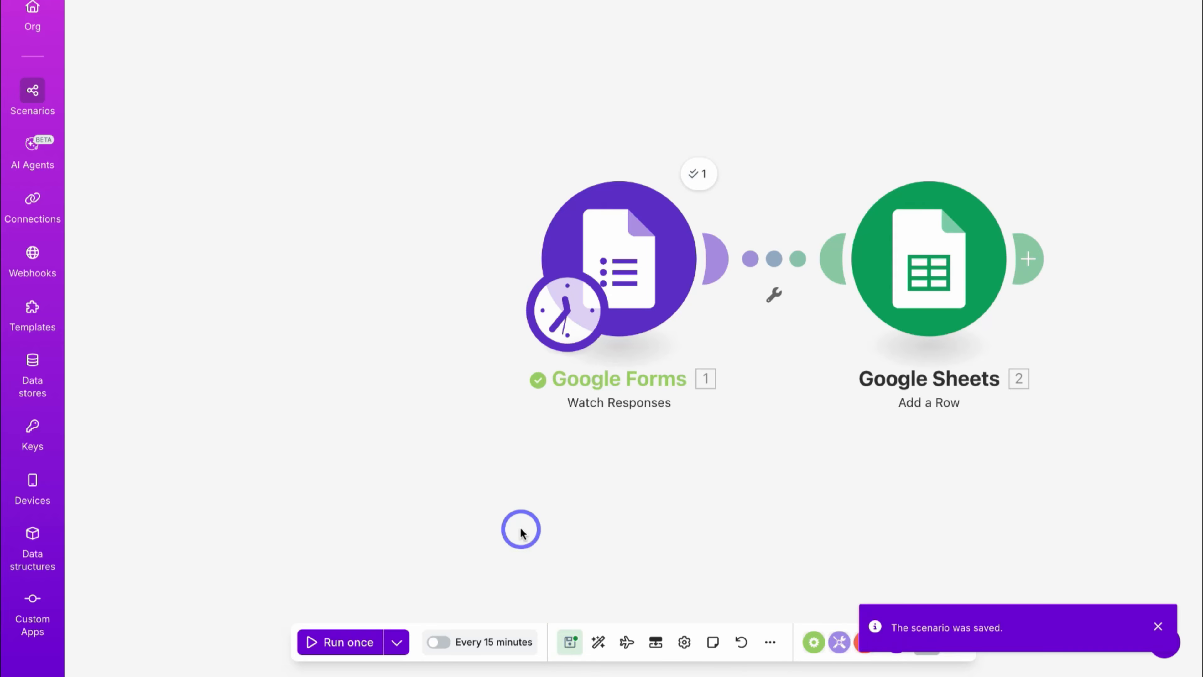
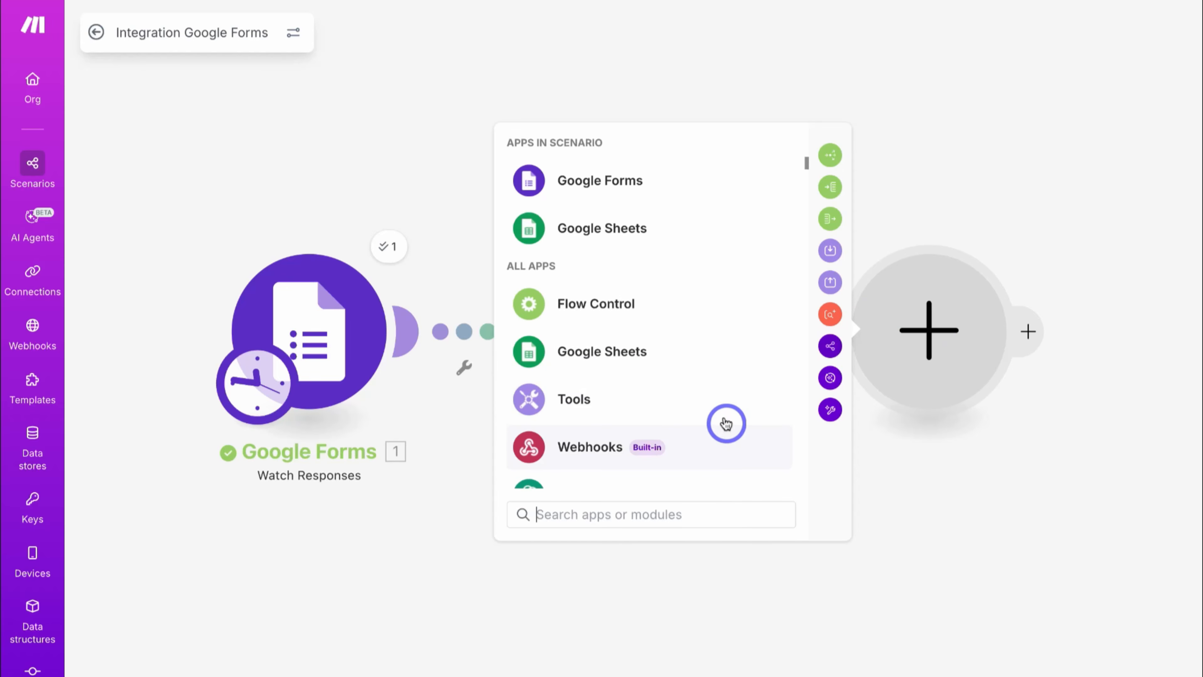
- Search the apps for gmail and add Gmail's Send an email module after the Google Sheets module
{"action": "left_click", "coordinate": [620, 516]}
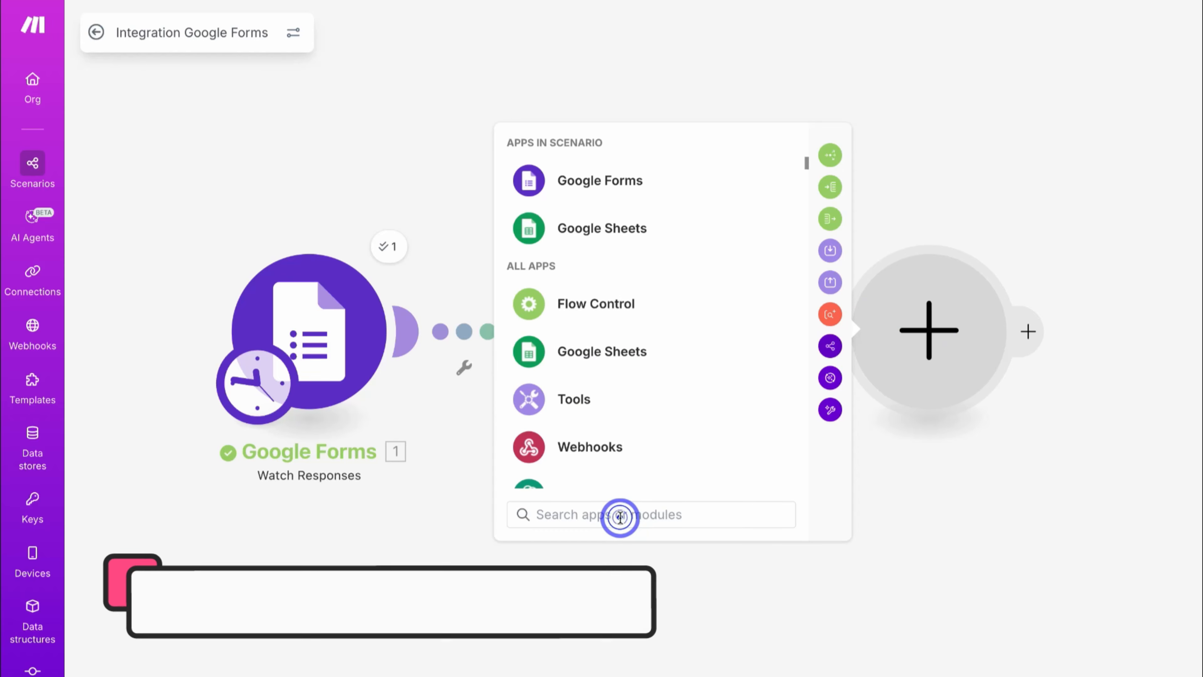
{"action": "type", "text": "gmail"}
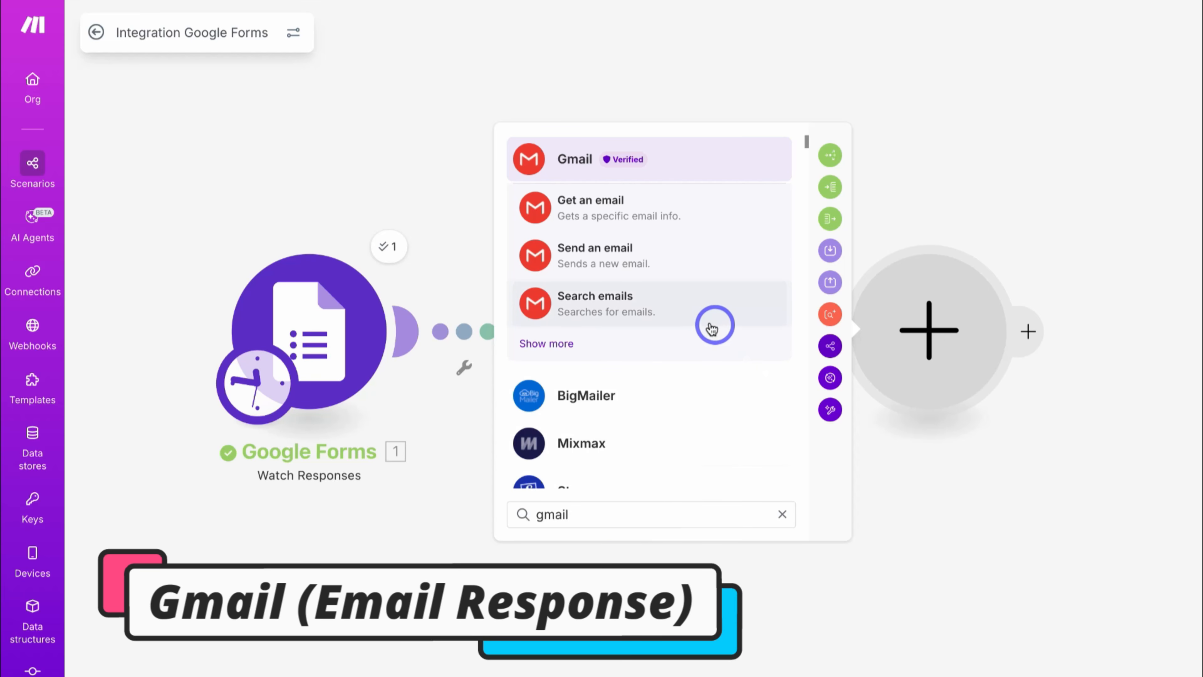
{"action": "left_click", "coordinate": [703, 269]}
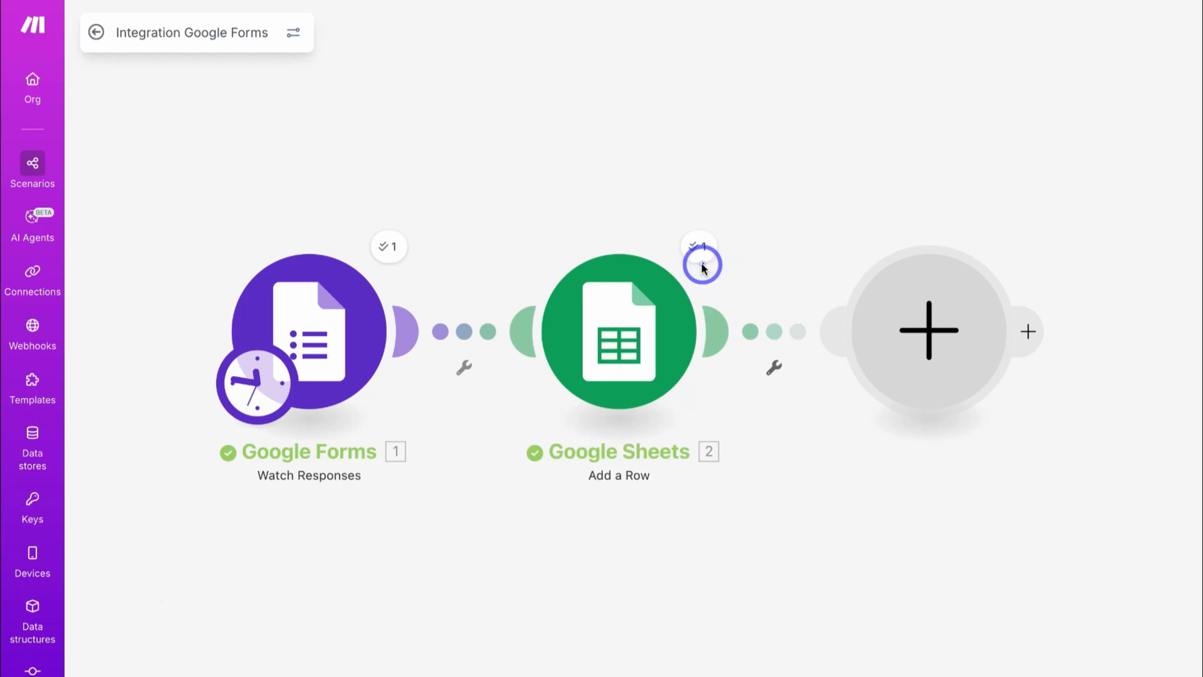
{"action": "left_click", "coordinate": [606, 317]}
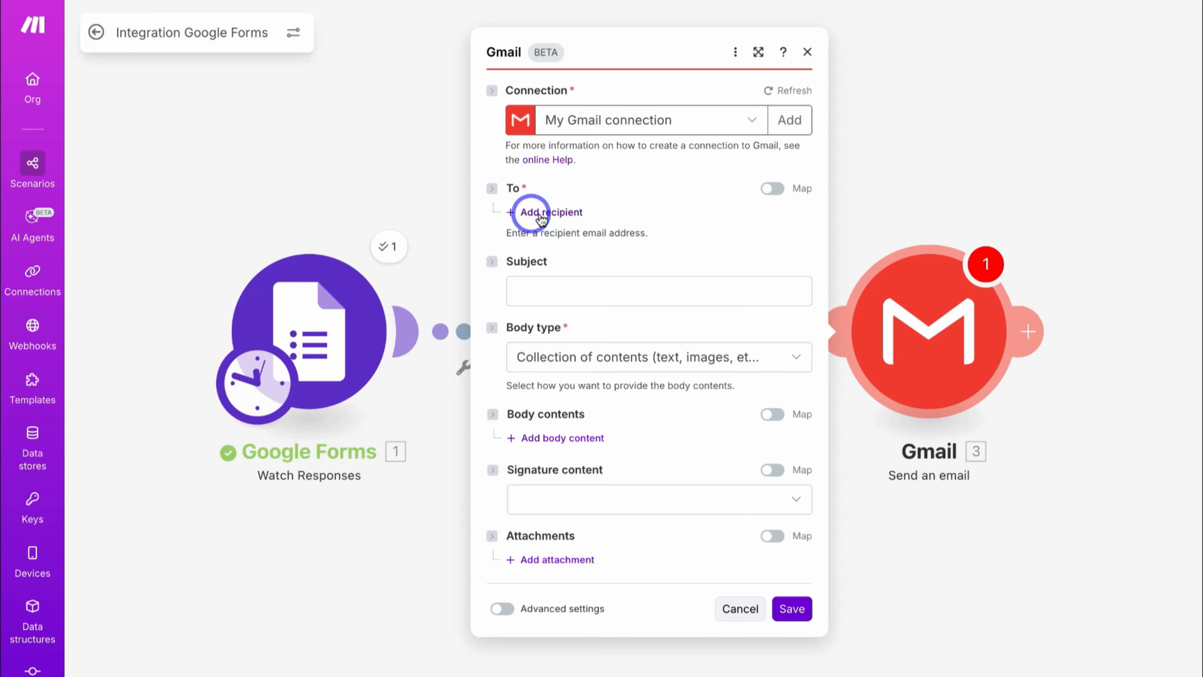
- Add a recipient mapped to the form's Respondent Email and set the email subject to "New Project Under Review"
{"action": "left_click", "coordinate": [556, 215]}
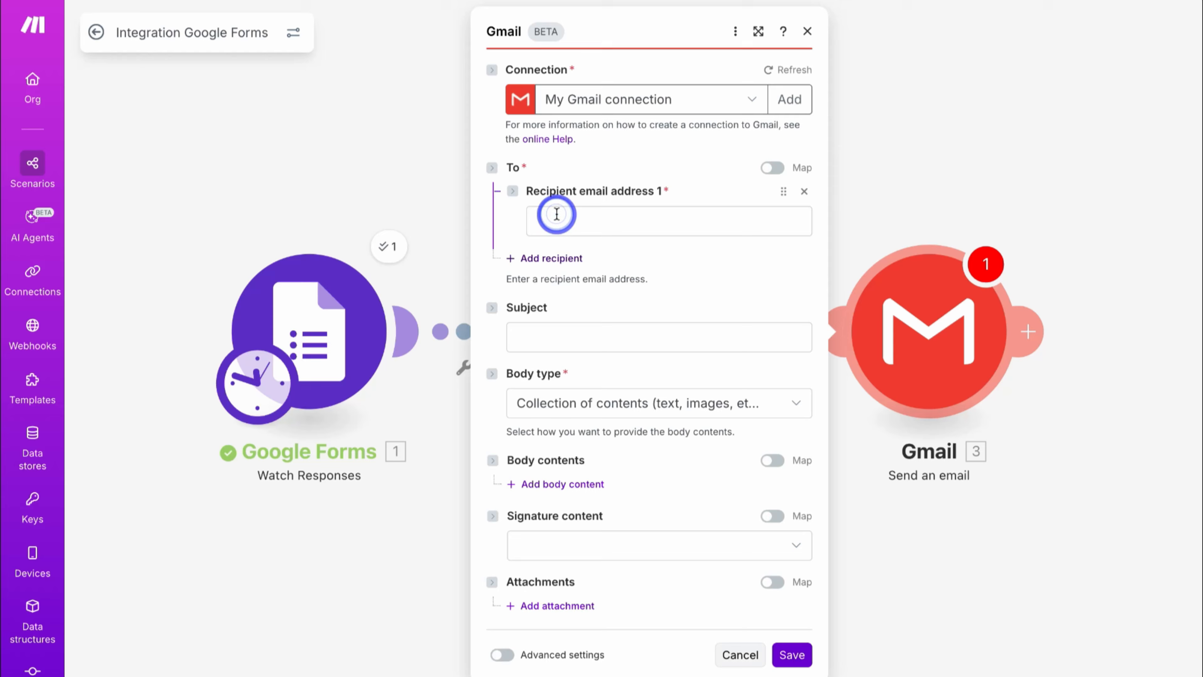
{"action": "left_click", "coordinate": [556, 216]}
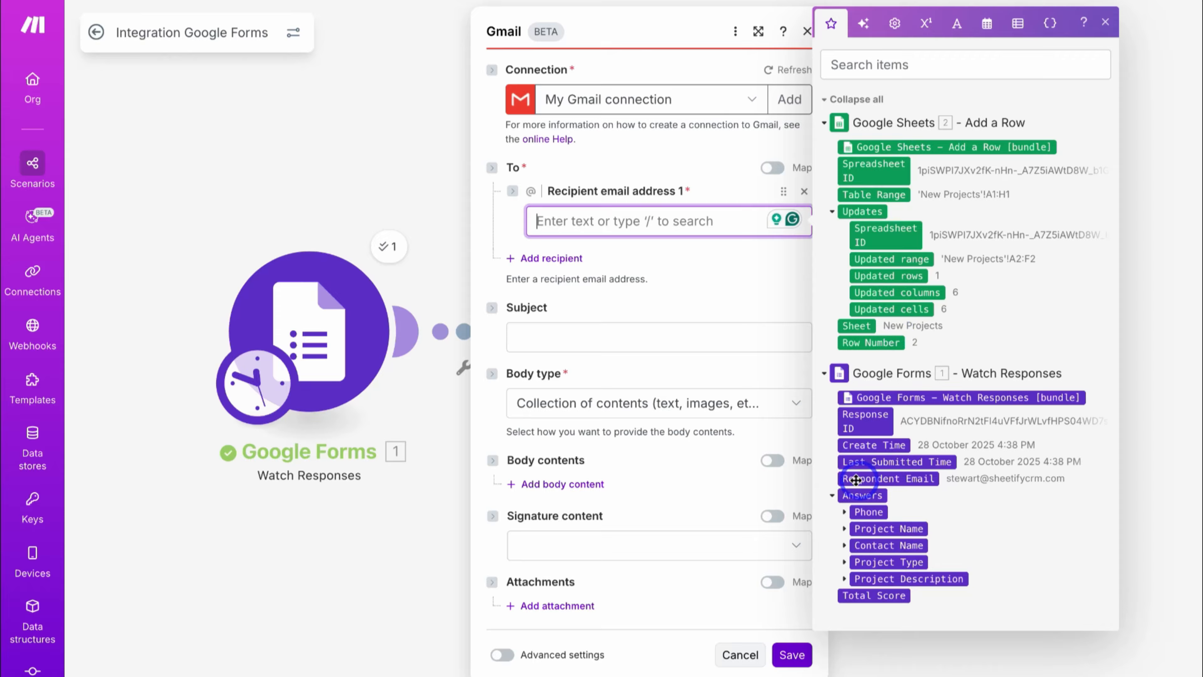
{"action": "left_click", "coordinate": [897, 480]}
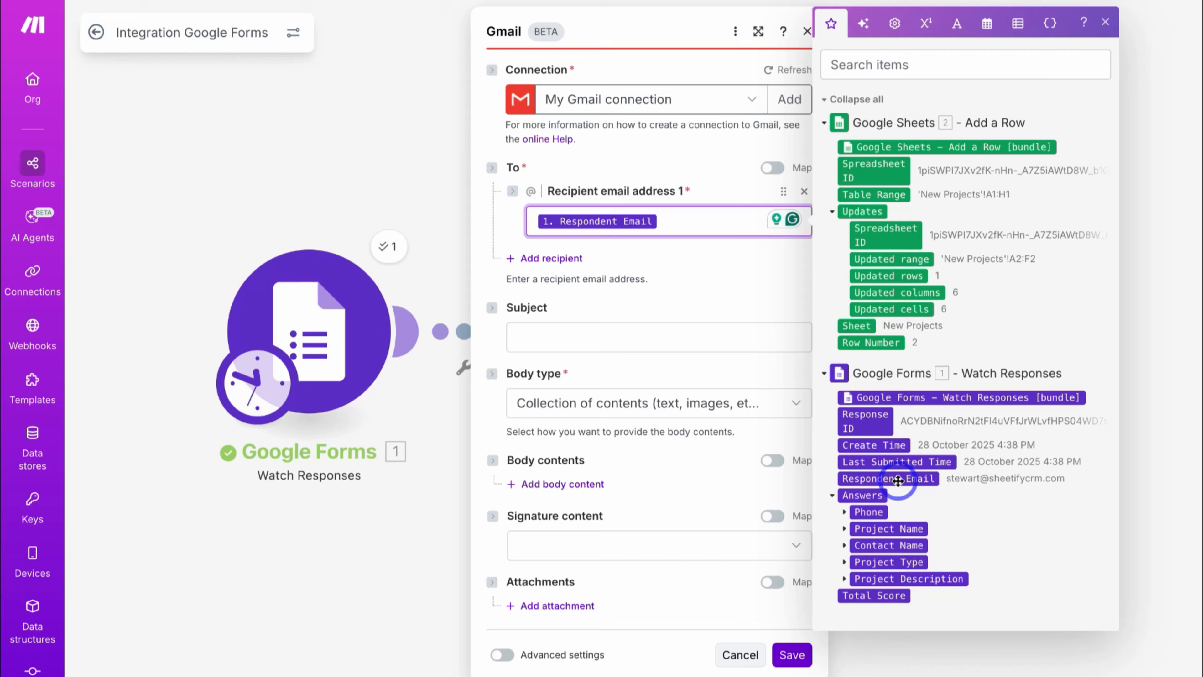
{"action": "left_click", "coordinate": [566, 334]}
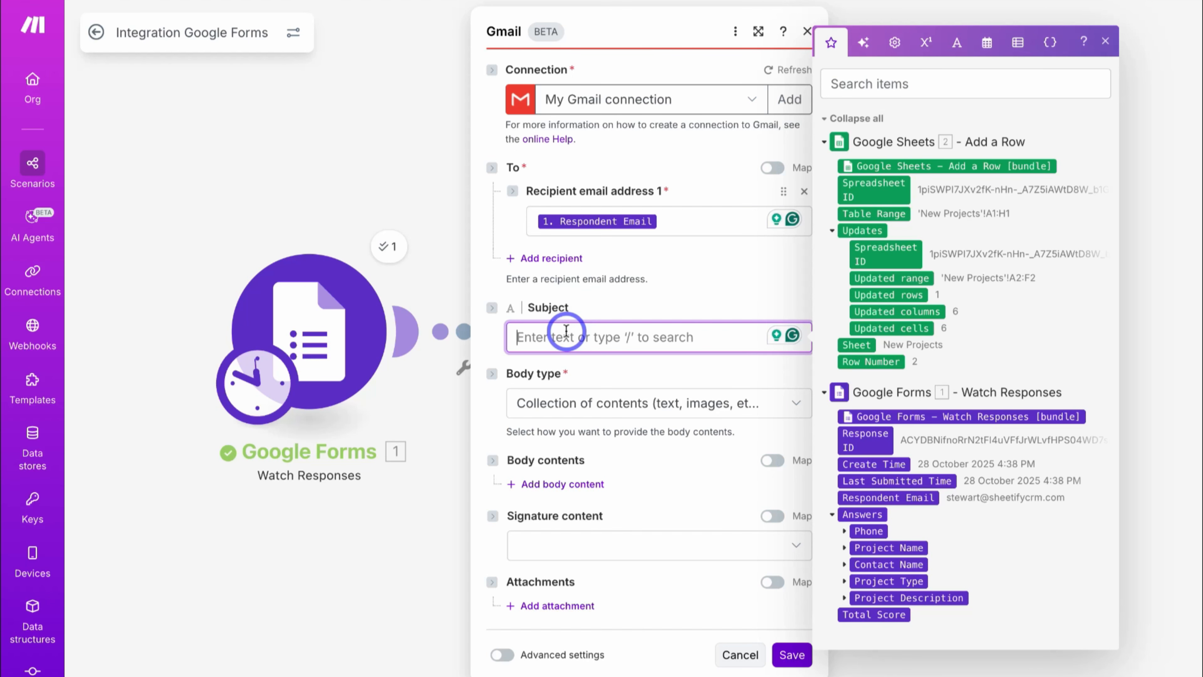
{"action": "type", "text": "New Project Under Review"}
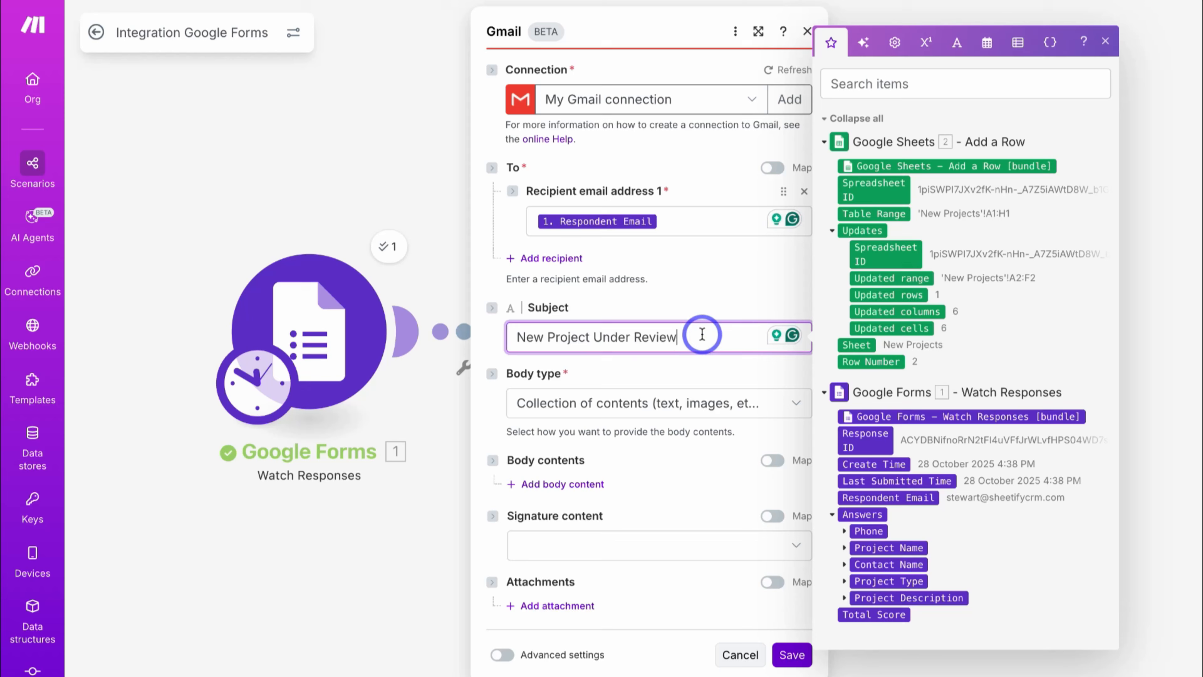
- Choose Collection of contents (text, images, etc.) as the body type and add a body content item
{"action": "left_click", "coordinate": [659, 402]}
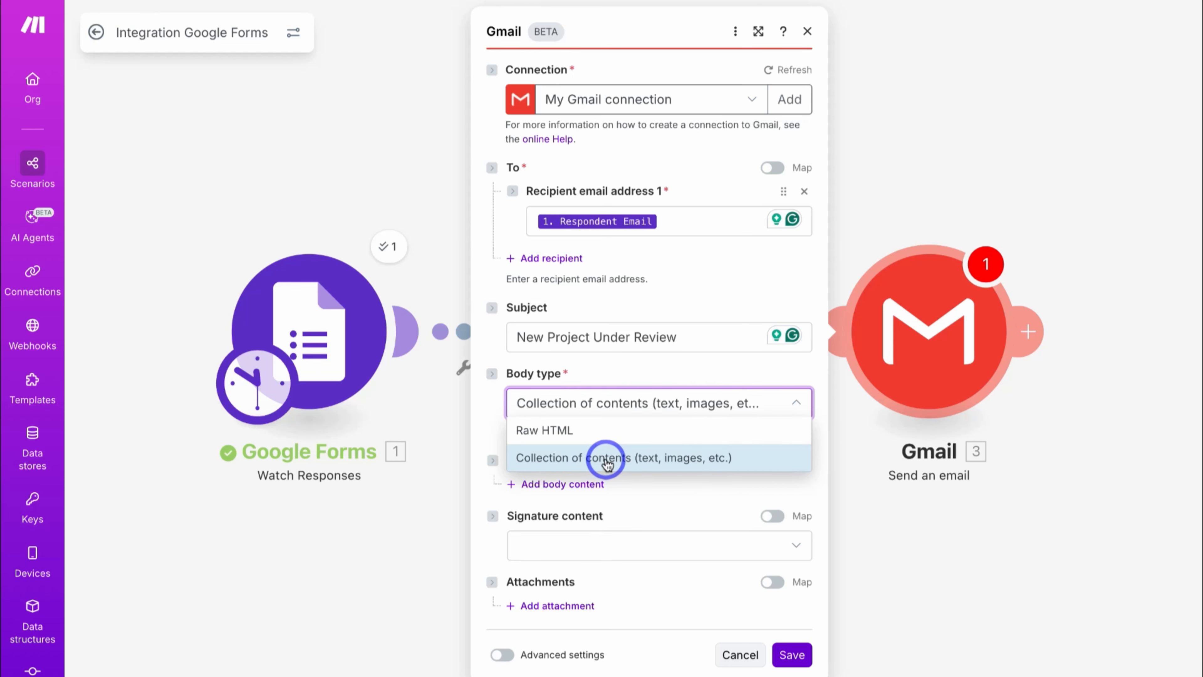
{"action": "left_click", "coordinate": [621, 459]}
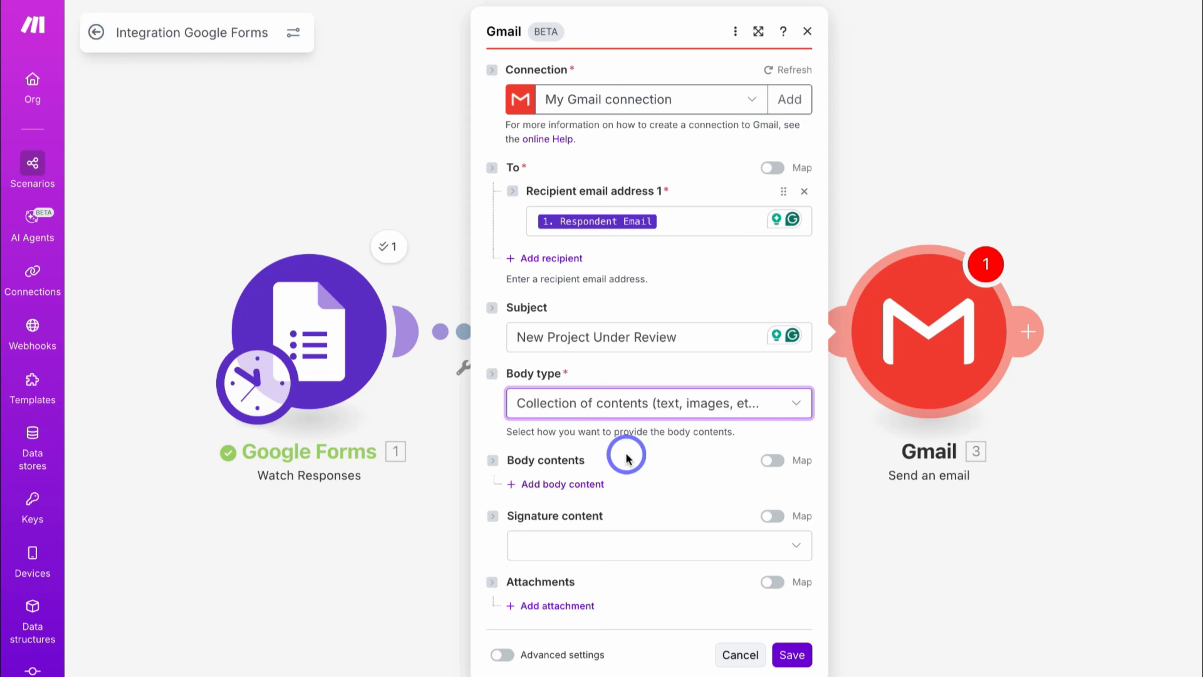
{"action": "left_click", "coordinate": [568, 481]}
{"action": "scroll", "coordinate": [652, 492], "scroll_direction": "down", "scroll_amount": 2}
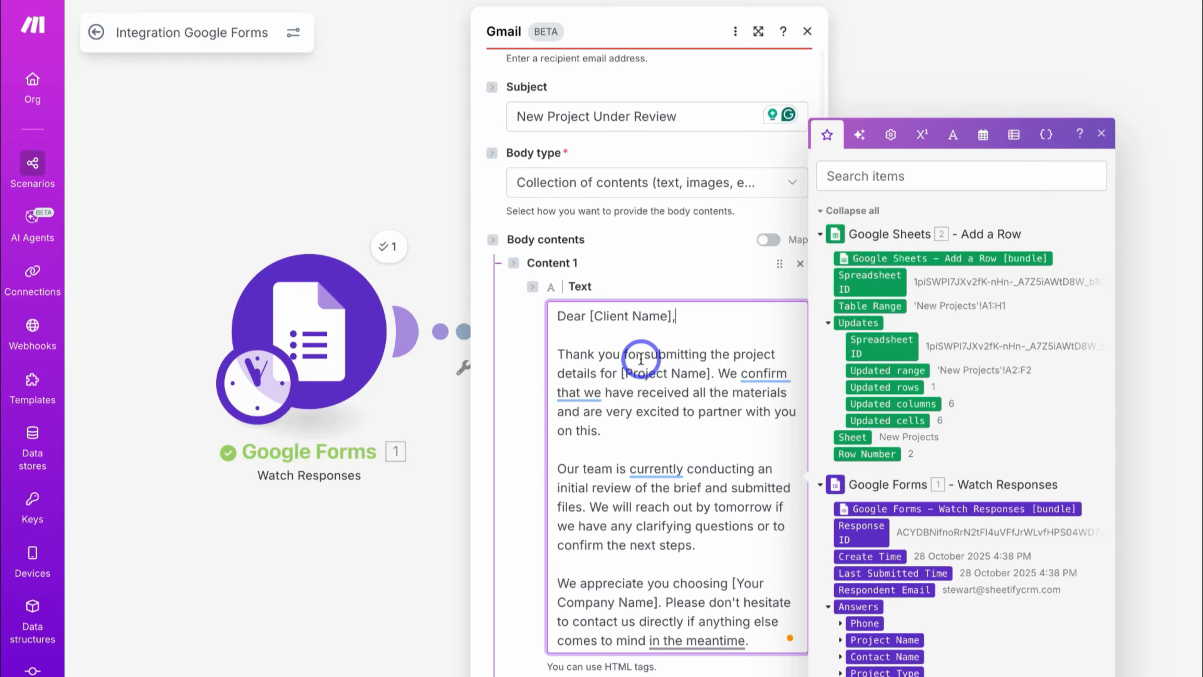
- Replace the [Client Name] placeholder in the email greeting with the form's Contact Name text answer value
{"action": "left_click", "coordinate": [678, 319]}
{"action": "left_click_drag", "start_coordinate": [671, 316], "coordinate": [589, 315]}
{"action": "key", "text": "BackSpace"}
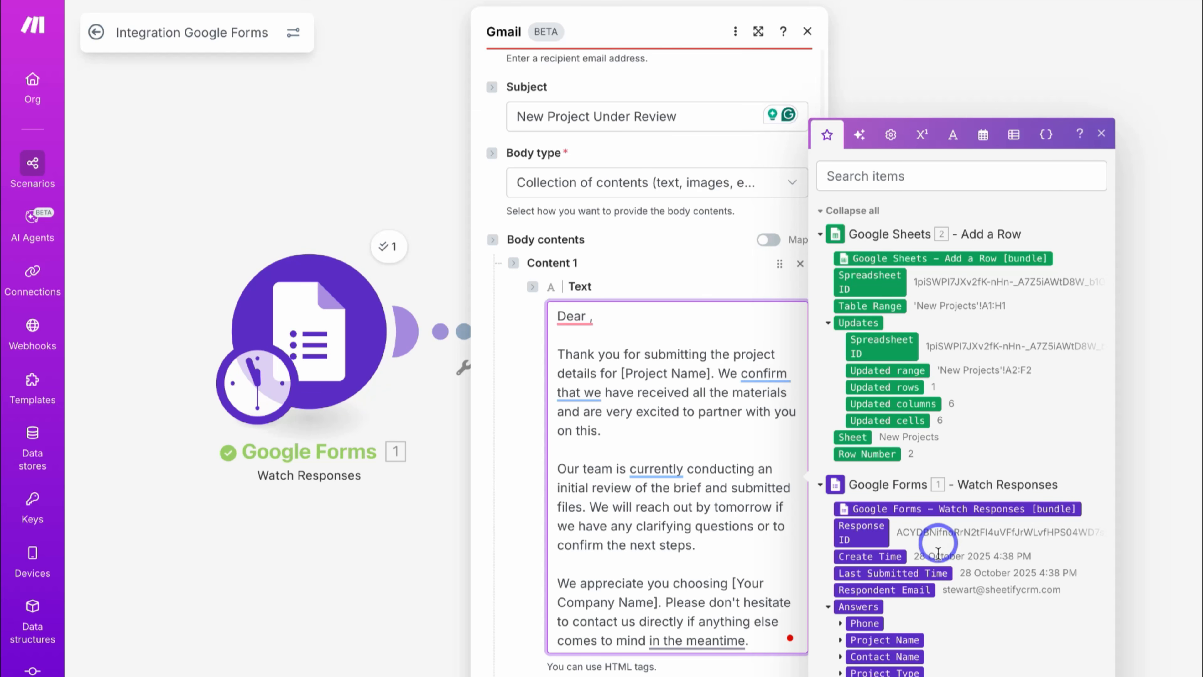
{"action": "left_click", "coordinate": [846, 657]}
{"action": "left_click", "coordinate": [851, 656]}
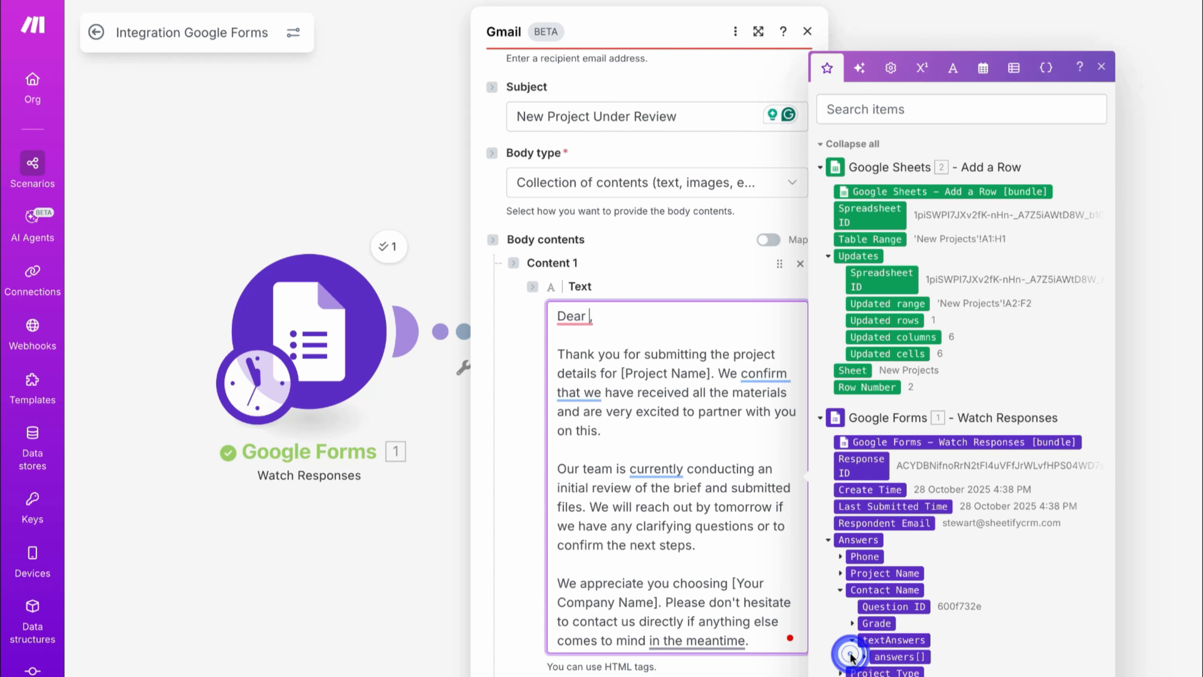
{"action": "left_click", "coordinate": [864, 657]}
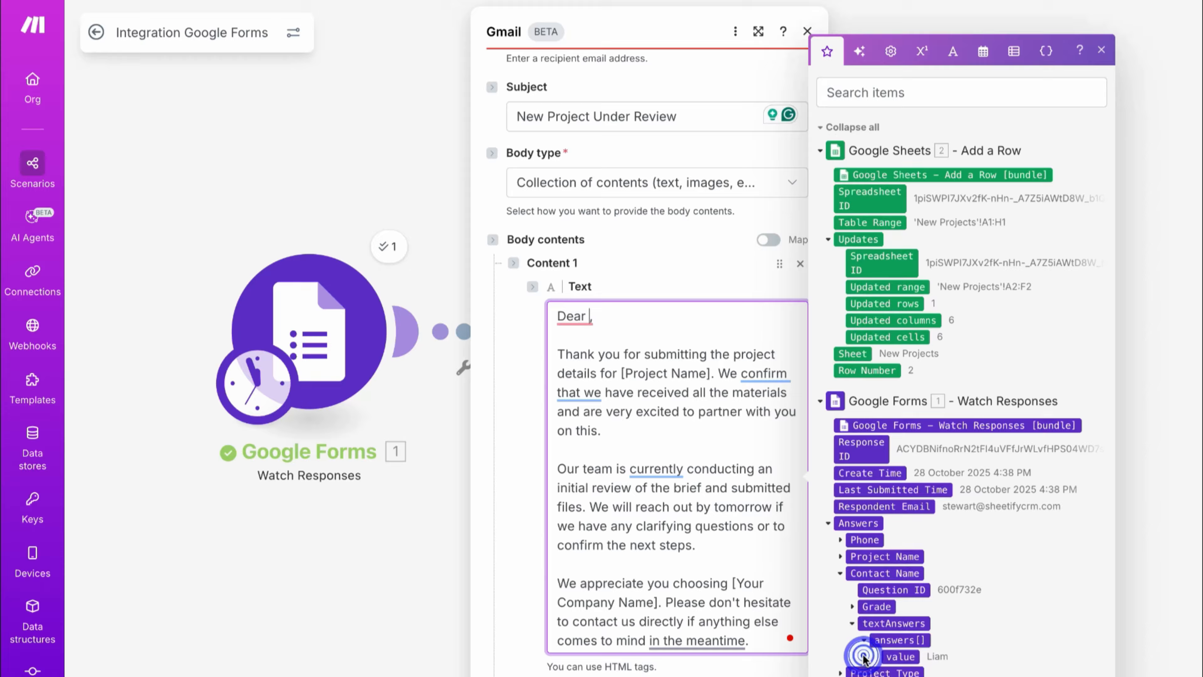
{"action": "left_click", "coordinate": [885, 656]}
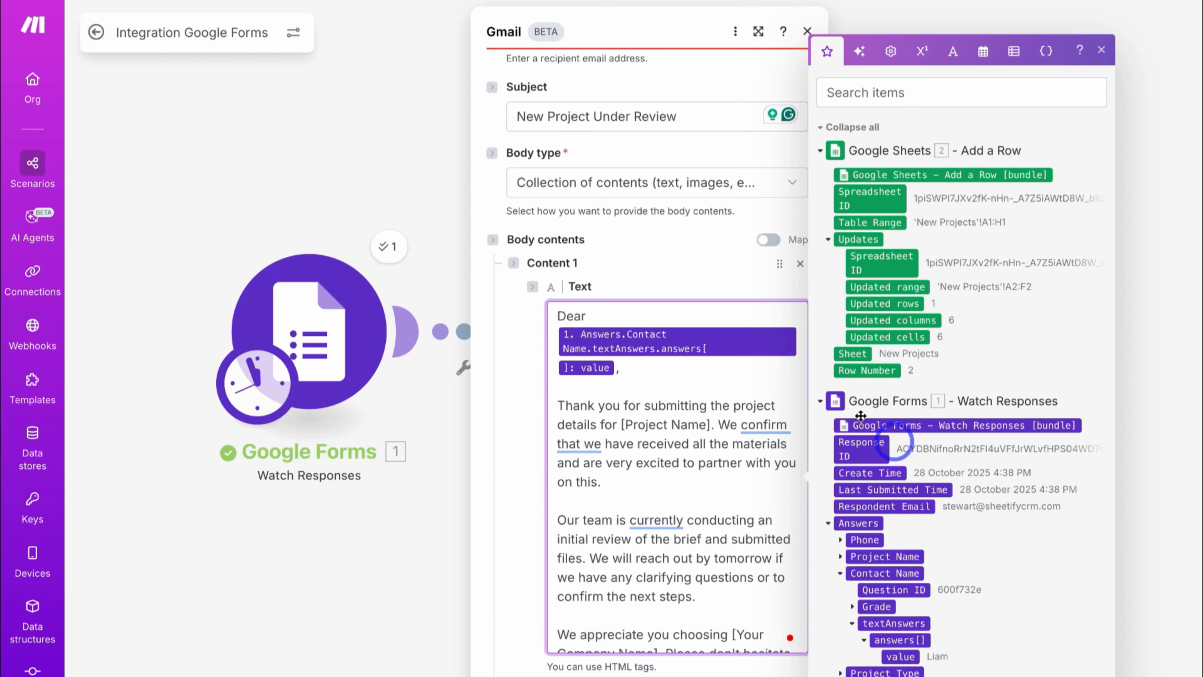
- Replace the [Project Name] placeholder in the email text with the form's Project Name text answer value
{"action": "left_click", "coordinate": [716, 416]}
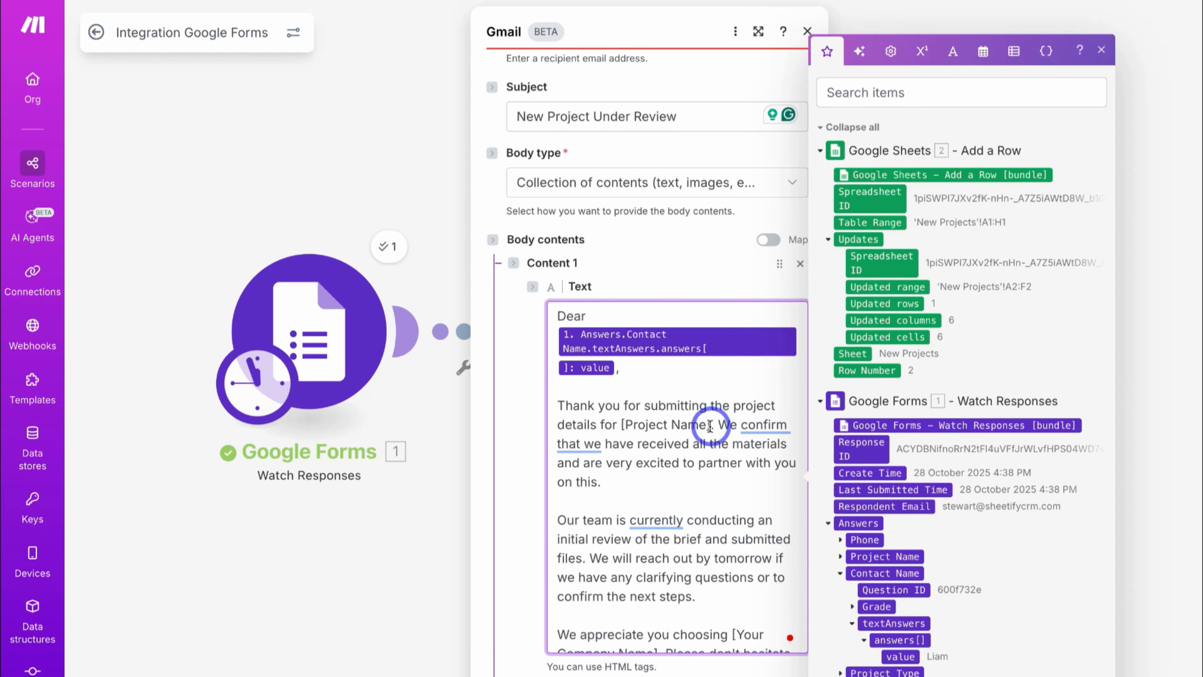
{"action": "left_click_drag", "start_coordinate": [709, 426], "coordinate": [620, 425]}
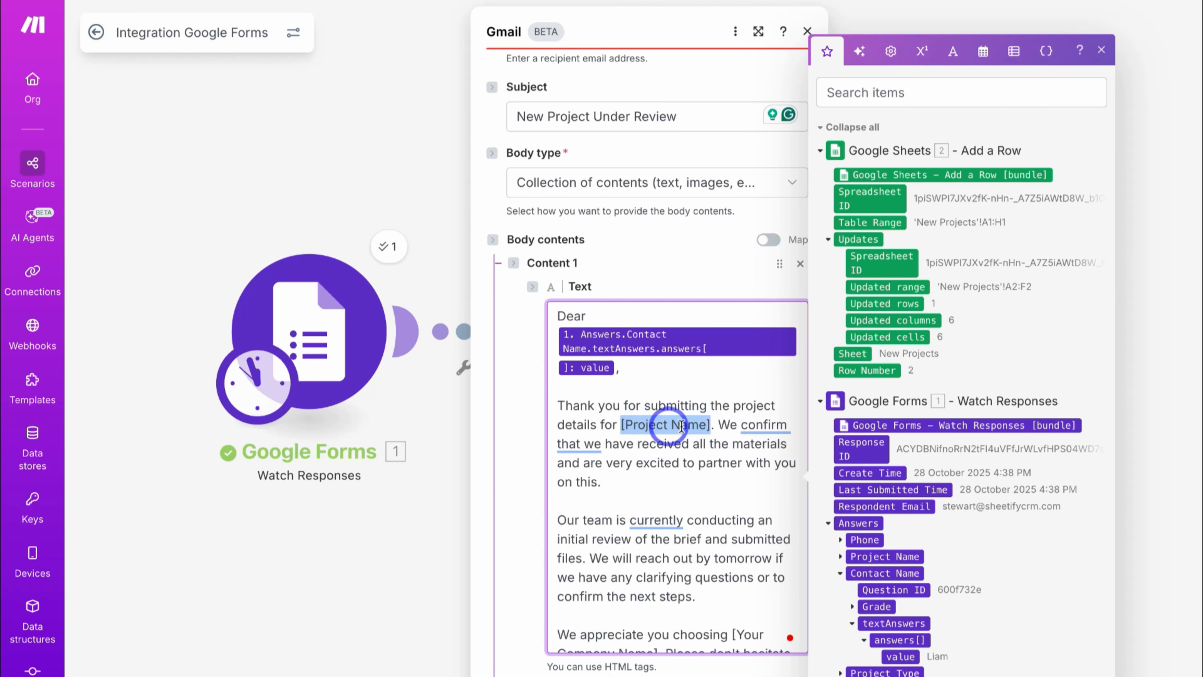
{"action": "key", "text": "BackSpace"}
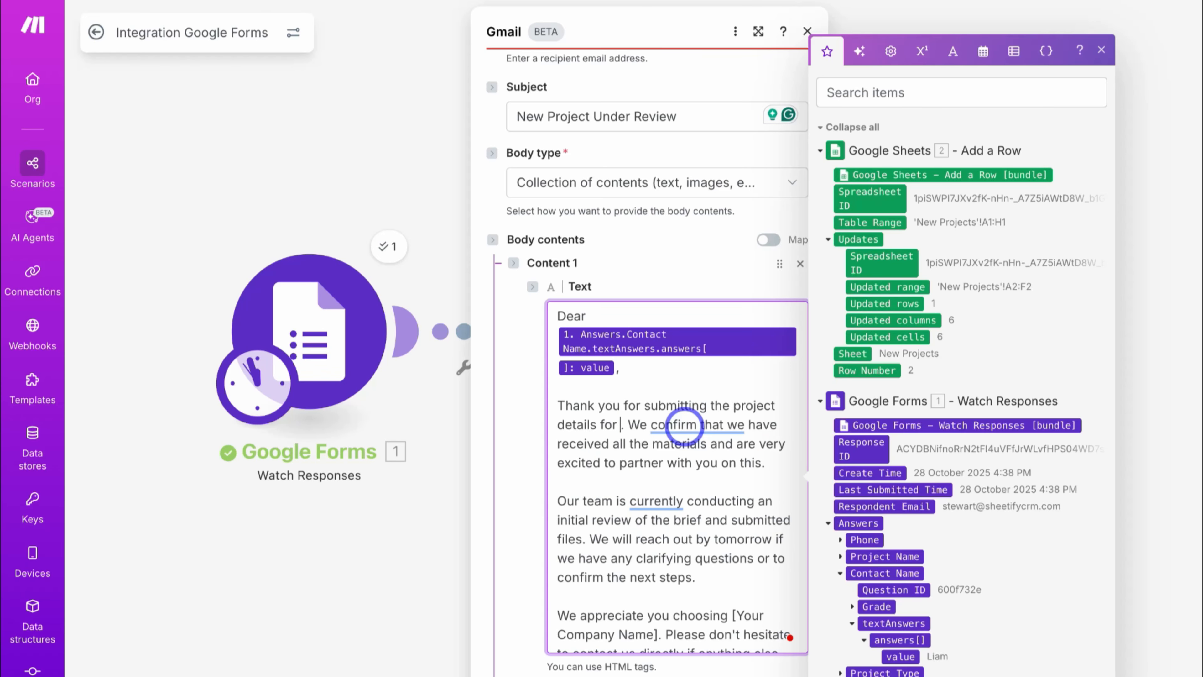
{"action": "left_click", "coordinate": [841, 557]}
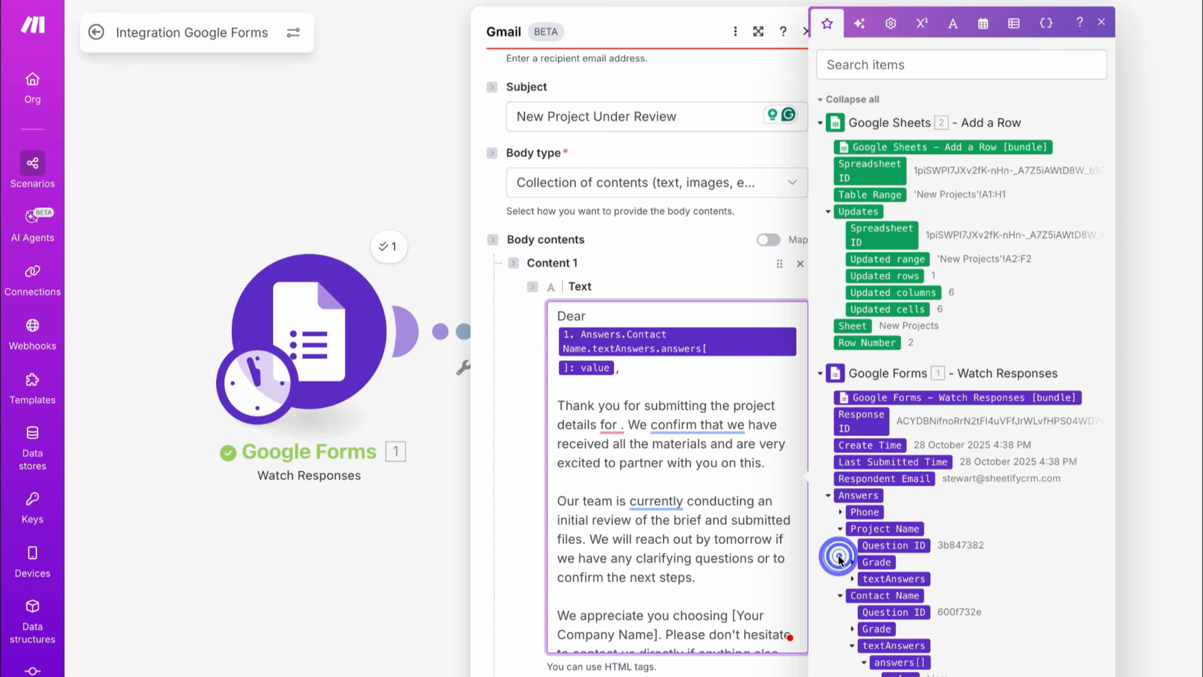
{"action": "left_click", "coordinate": [853, 578]}
{"action": "left_click", "coordinate": [864, 595]}
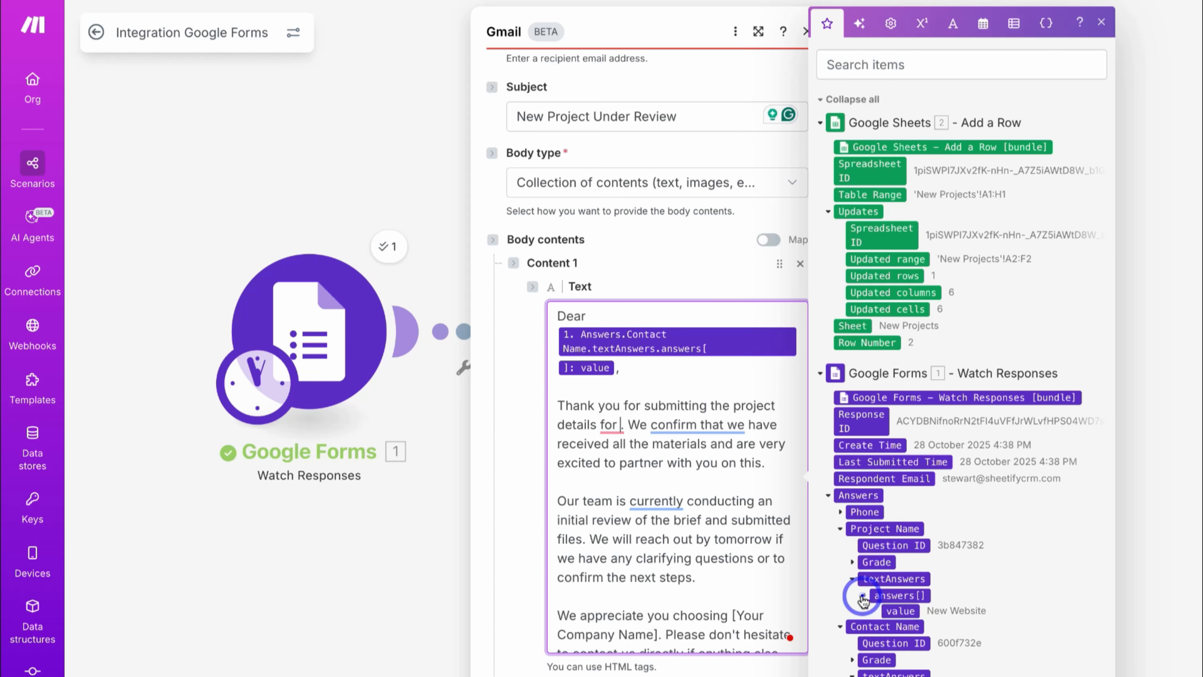
{"action": "left_click", "coordinate": [899, 615]}
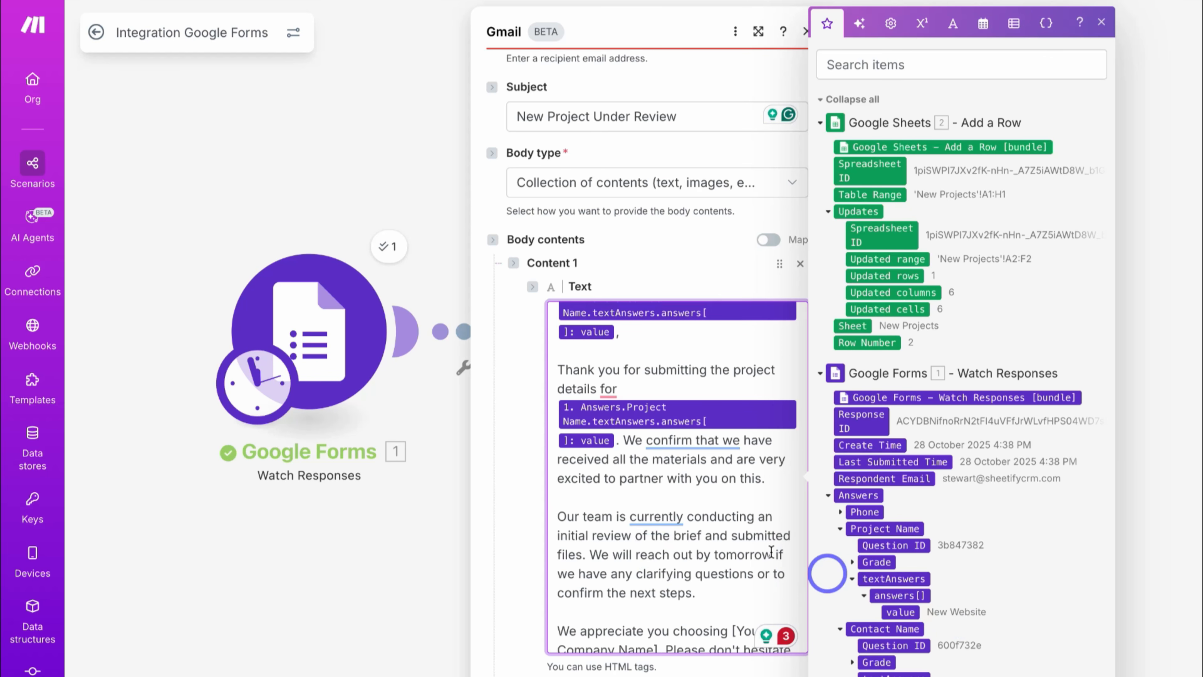
{"action": "scroll", "coordinate": [697, 529], "scroll_direction": "down", "scroll_amount": 2}
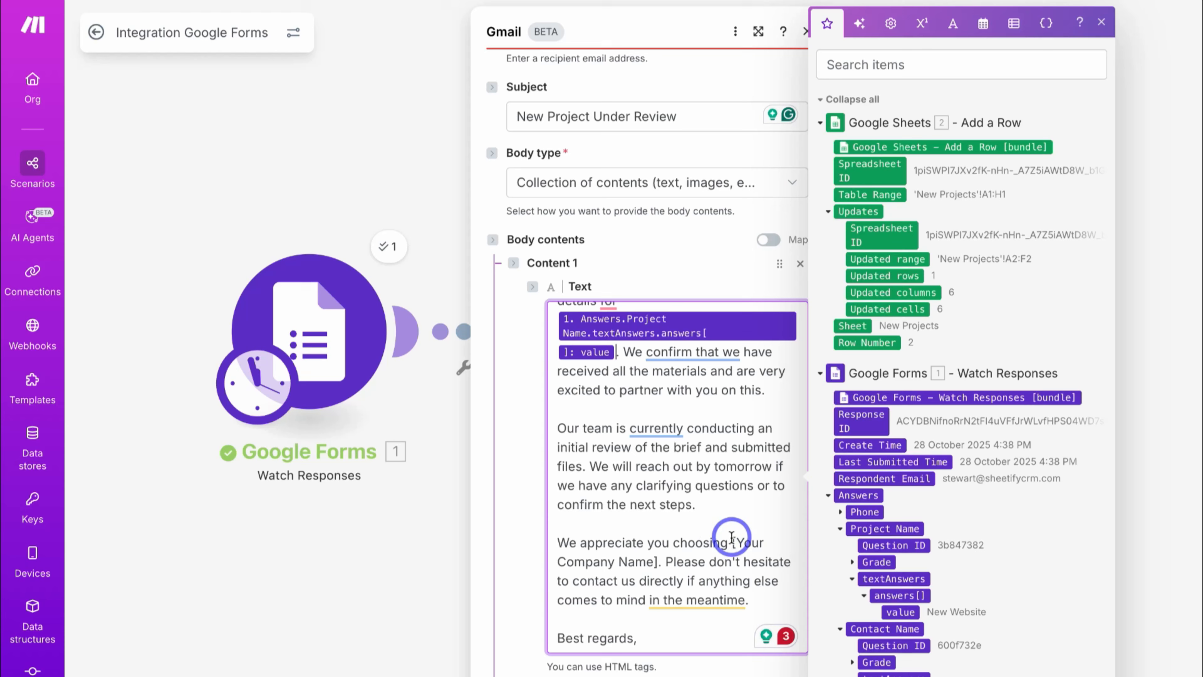
- Replace the [Your Company Name] placeholder in the email text with "Sheetify" and close the mapping list
{"action": "left_click_drag", "start_coordinate": [733, 541], "coordinate": [663, 562]}
{"action": "key", "text": "BackSpace"}
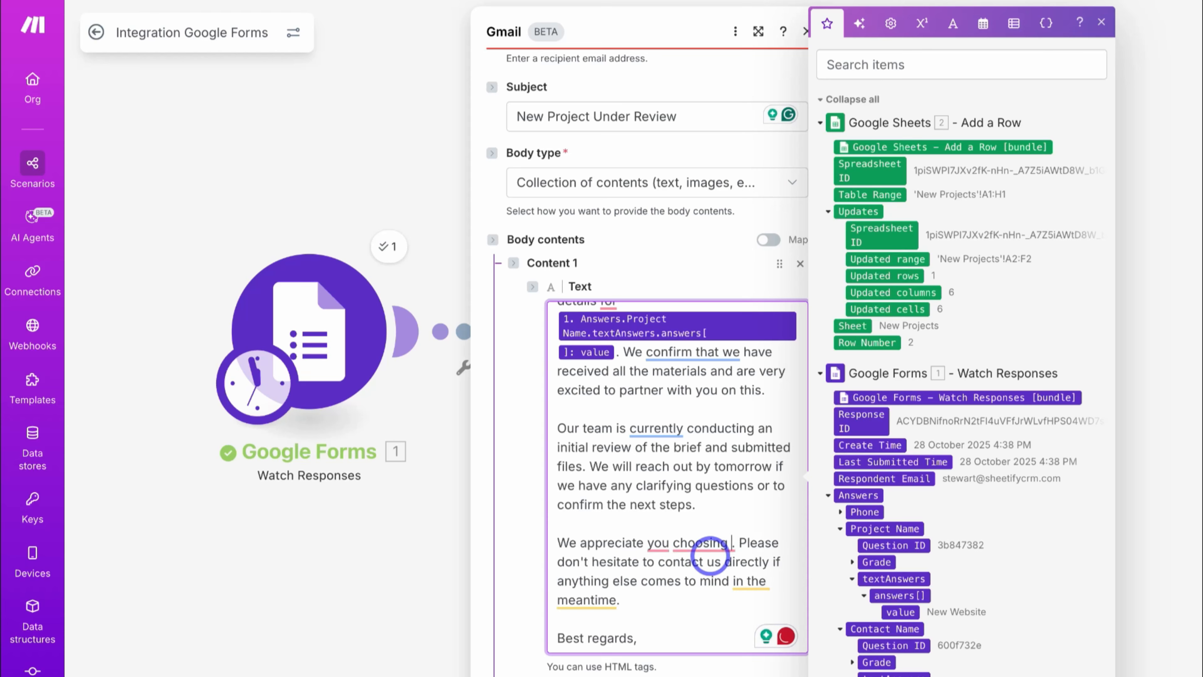
{"action": "type", "text": "Sheetify"}
{"action": "scroll", "coordinate": [701, 552], "scroll_direction": "up", "scroll_amount": 3}
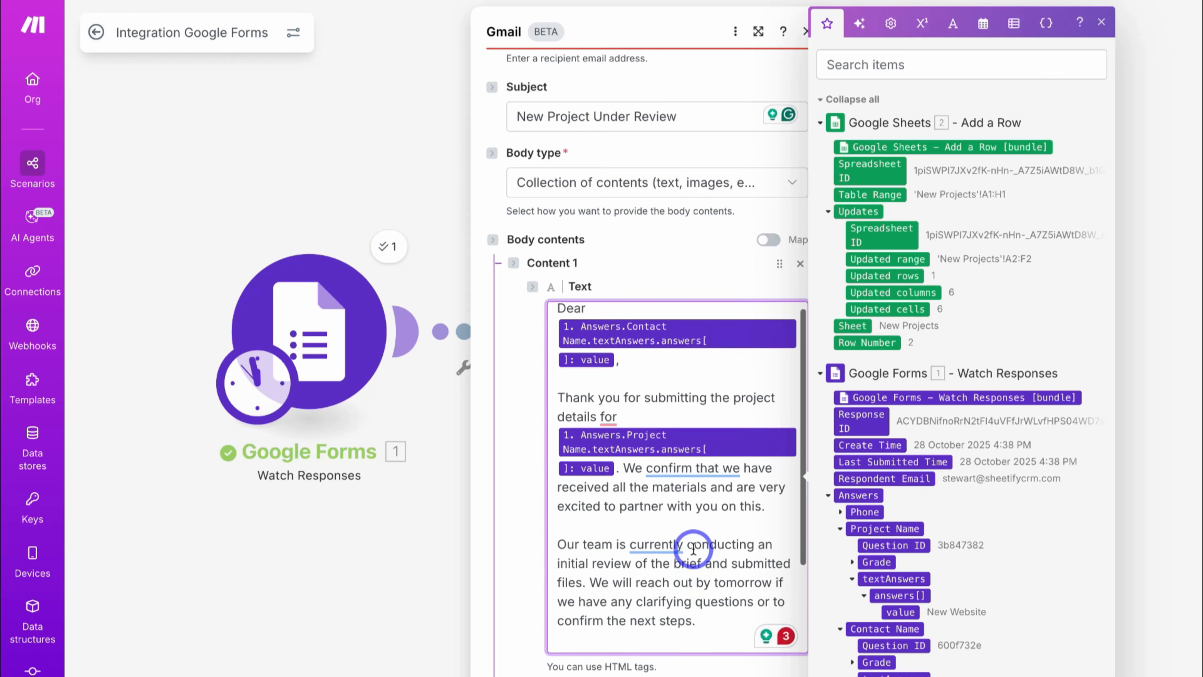
{"action": "left_click", "coordinate": [890, 519]}
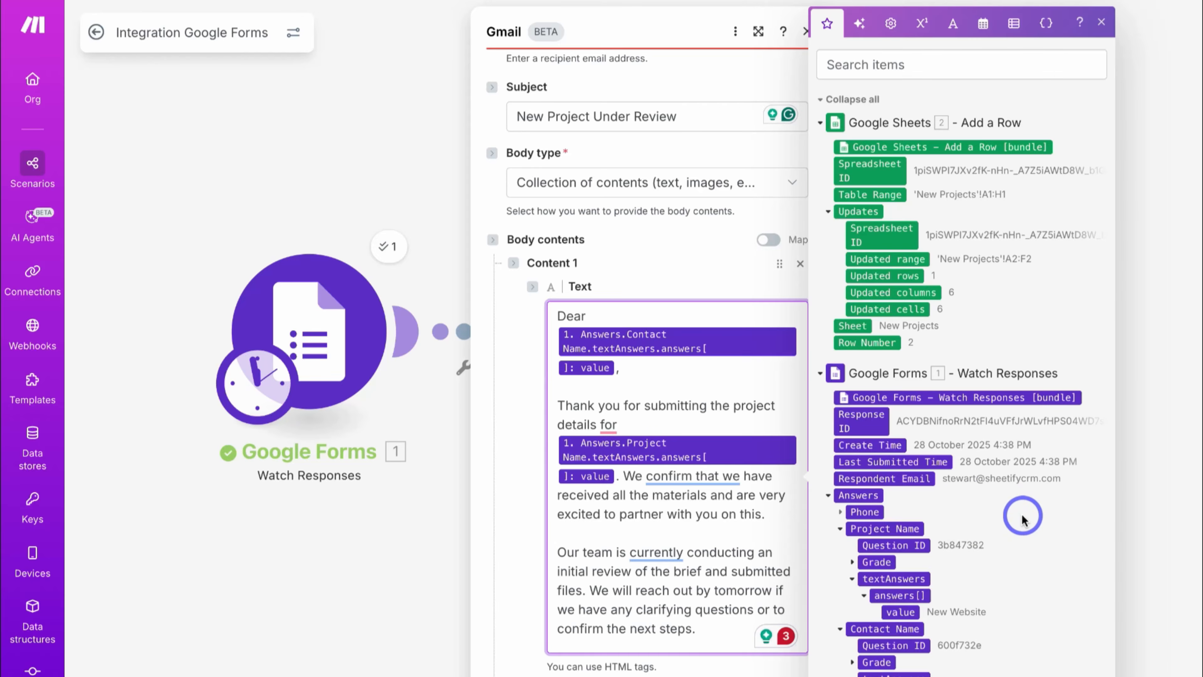
{"action": "left_click", "coordinate": [1102, 22]}
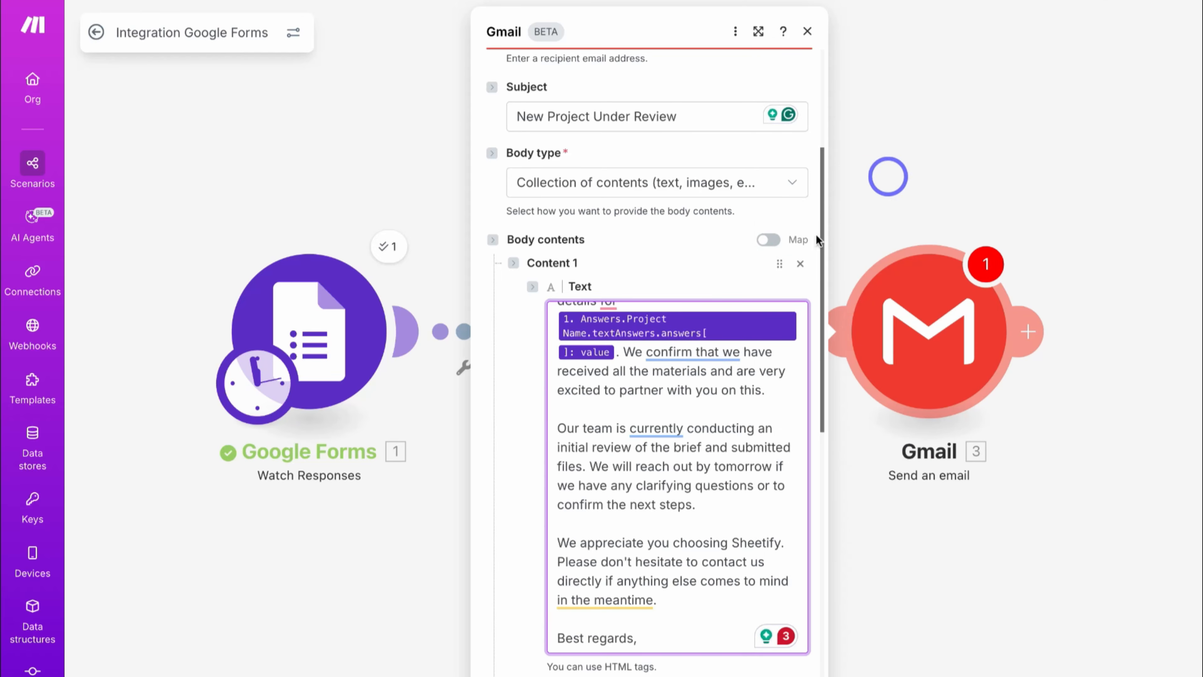
- Leave the image, signature and attachment options of the Gmail email empty and save the module
{"action": "scroll", "coordinate": [720, 303], "scroll_direction": "down", "scroll_amount": 6}
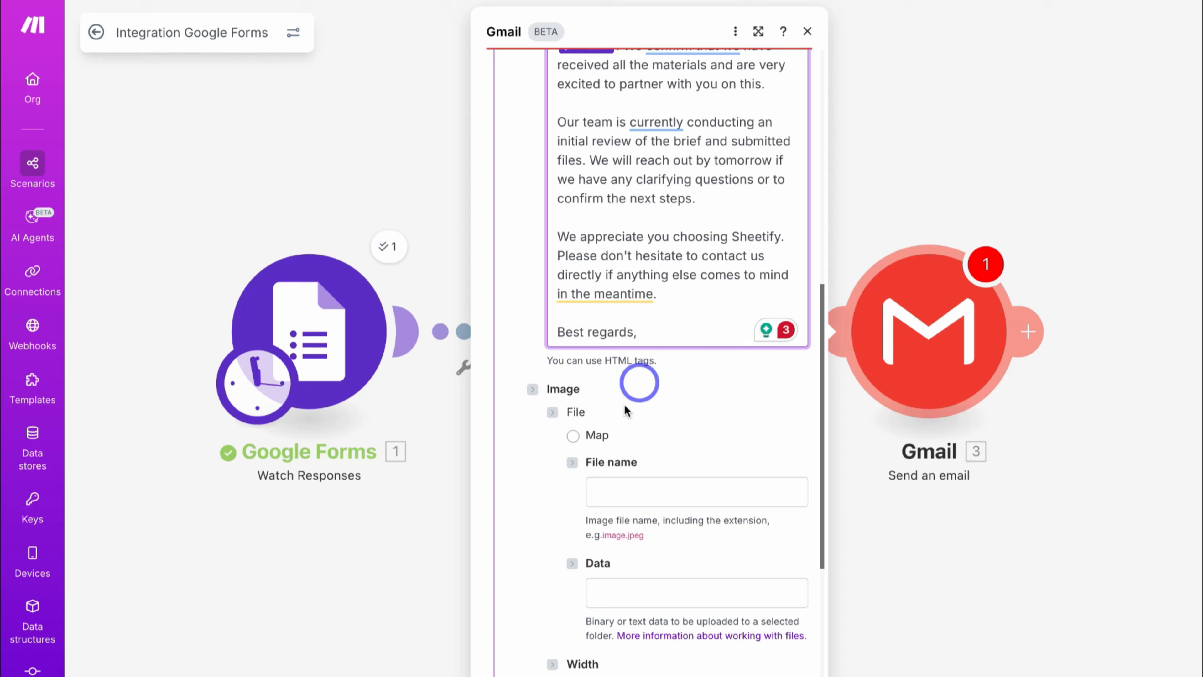
{"action": "scroll", "coordinate": [698, 467], "scroll_direction": "down", "scroll_amount": 4}
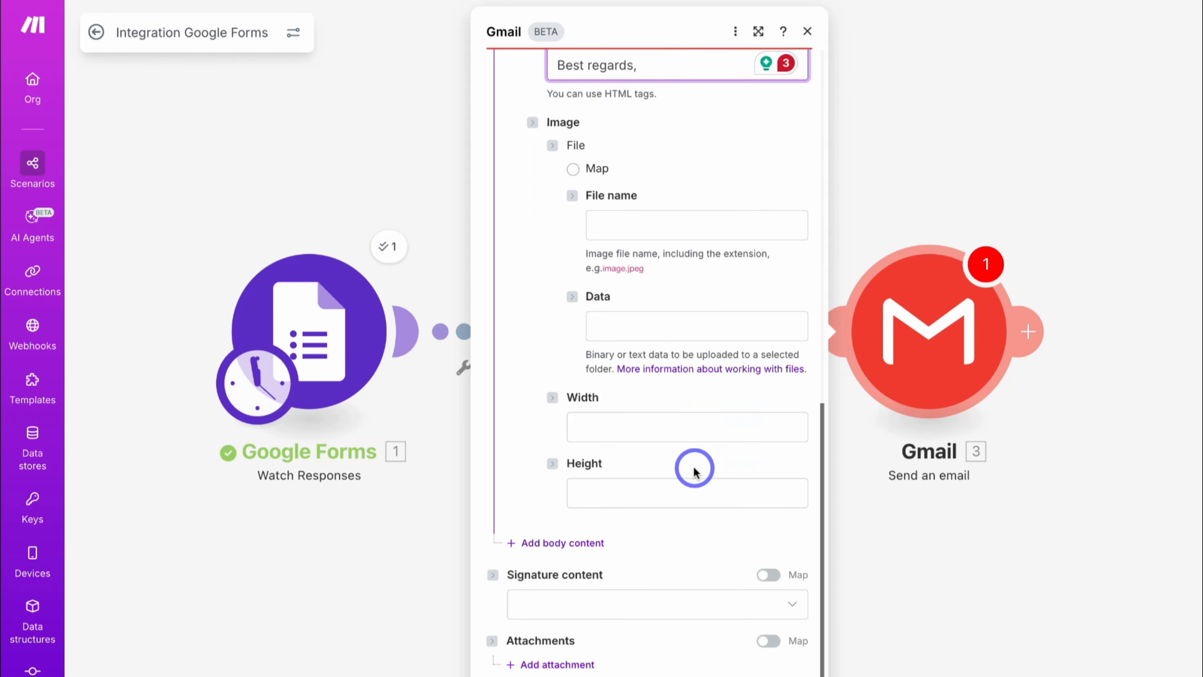
{"action": "scroll", "coordinate": [695, 469], "scroll_direction": "up", "scroll_amount": 8}
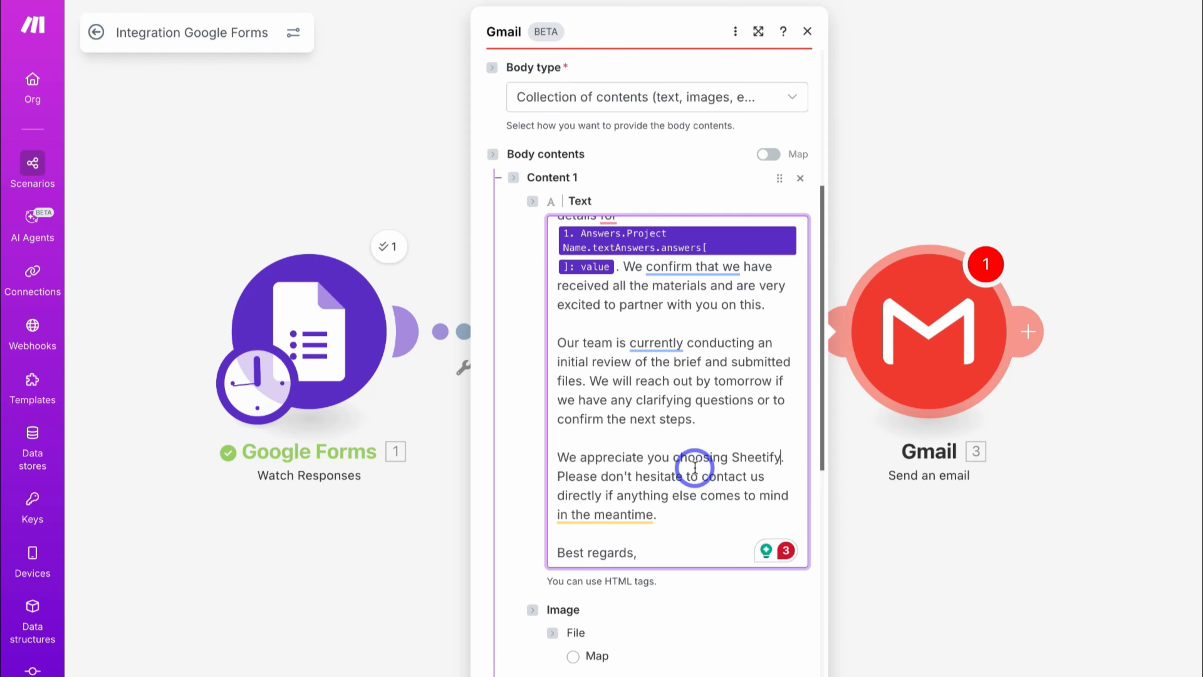
{"action": "left_click", "coordinate": [792, 640]}
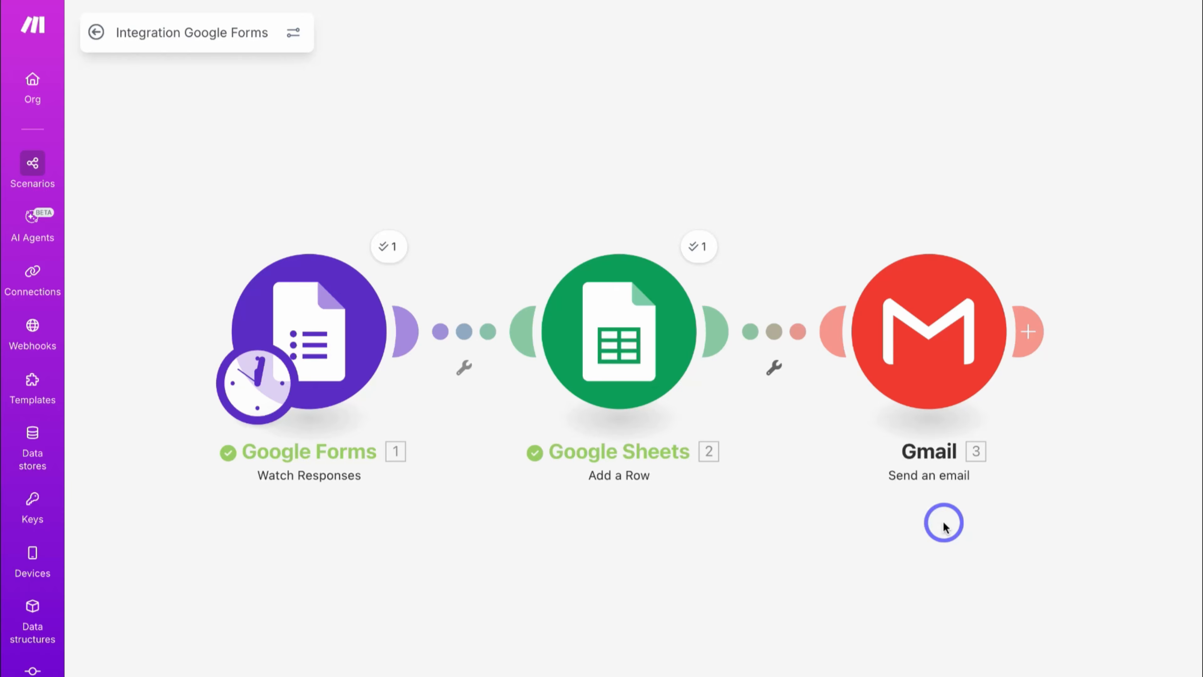
- Add a new Slack module with the Send a Message action to the empty canvas area below the existing flow
{"action": "right_click", "coordinate": [822, 557]}
{"action": "left_click", "coordinate": [870, 567]}
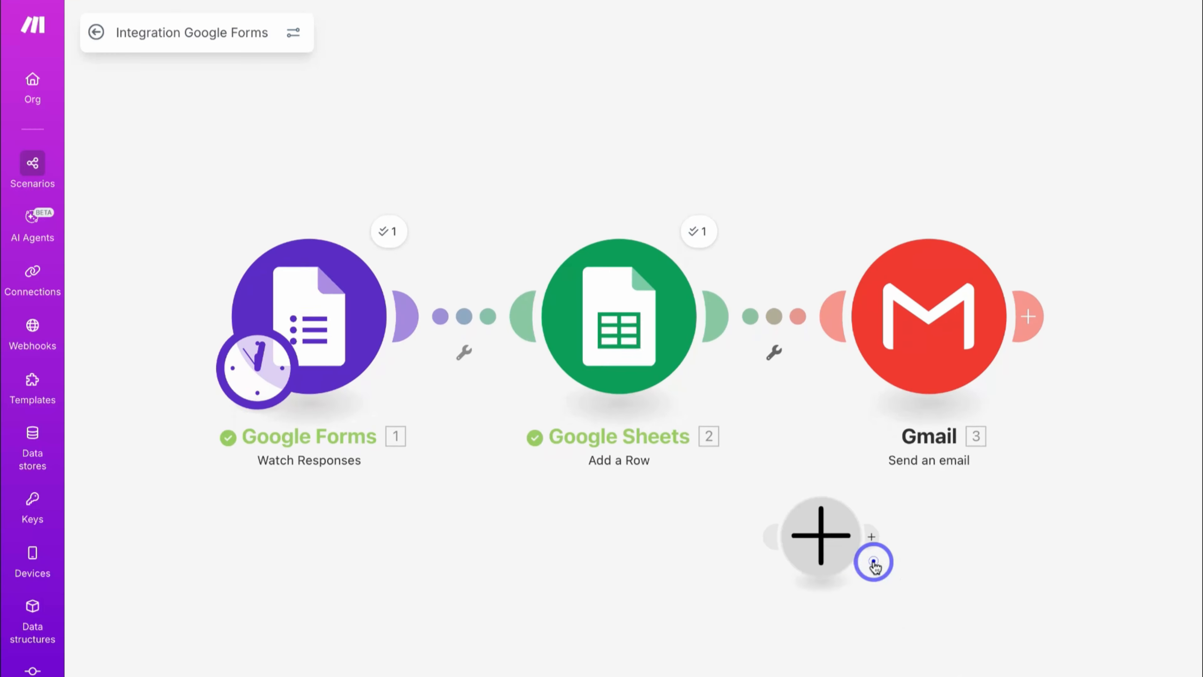
{"action": "left_click", "coordinate": [821, 519]}
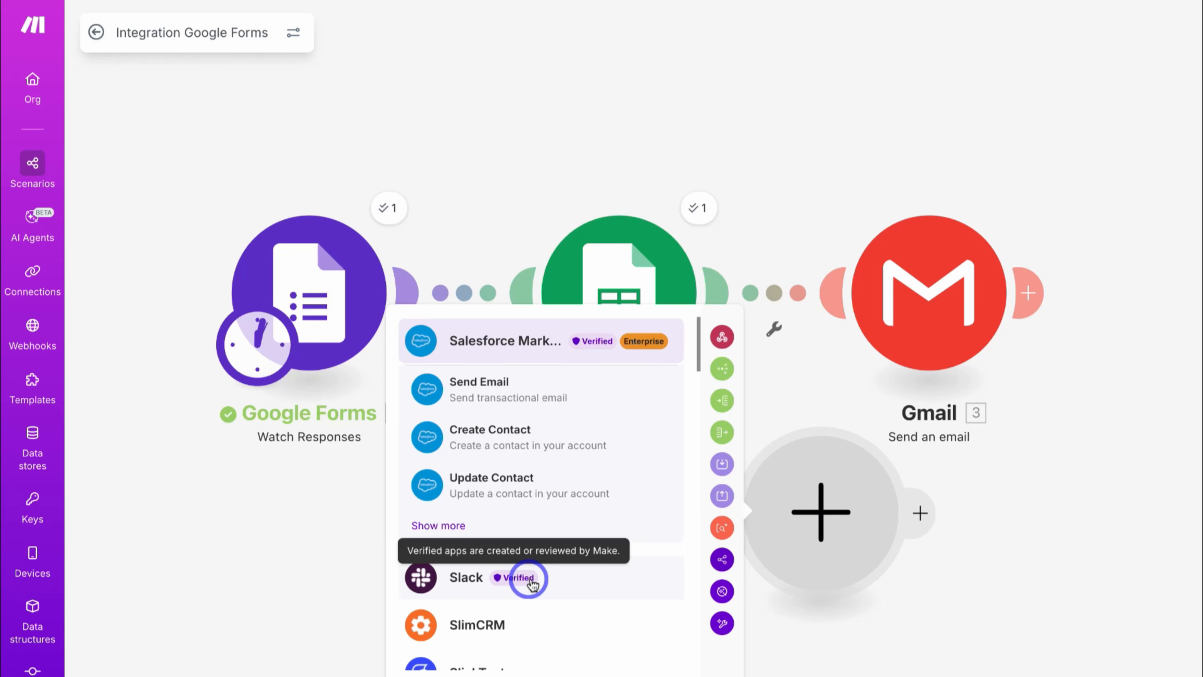
{"action": "left_click", "coordinate": [532, 585]}
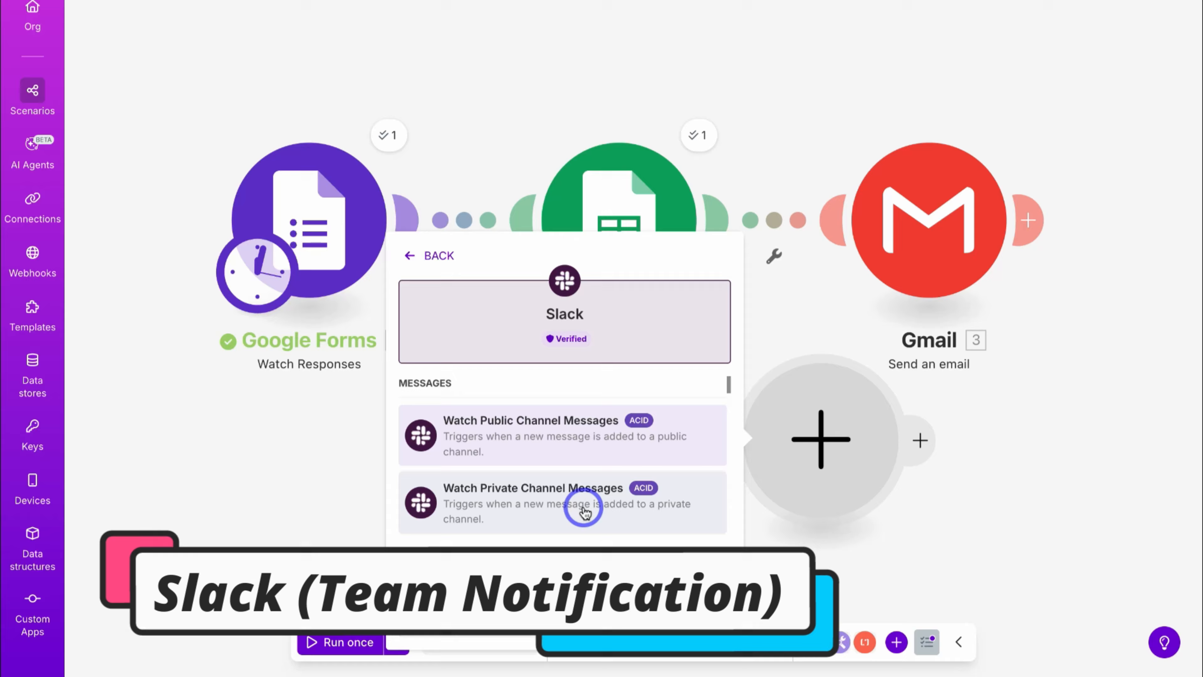
{"action": "scroll", "coordinate": [551, 509], "scroll_direction": "down", "scroll_amount": 5}
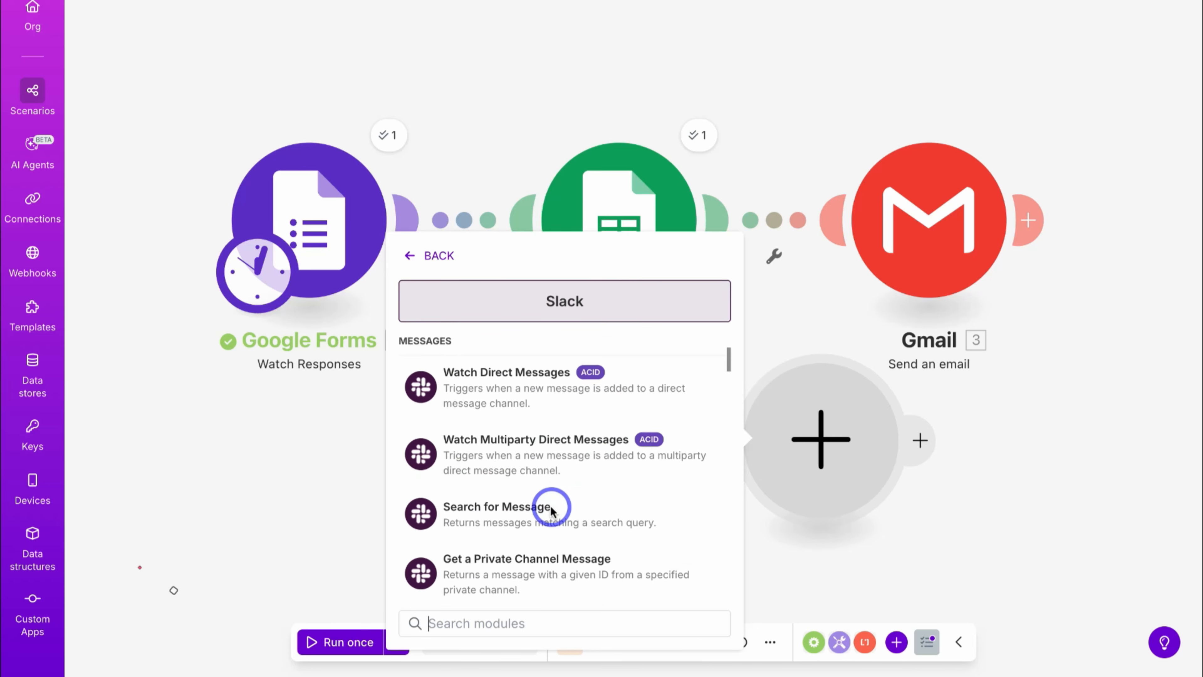
{"action": "scroll", "coordinate": [551, 504], "scroll_direction": "down", "scroll_amount": 5}
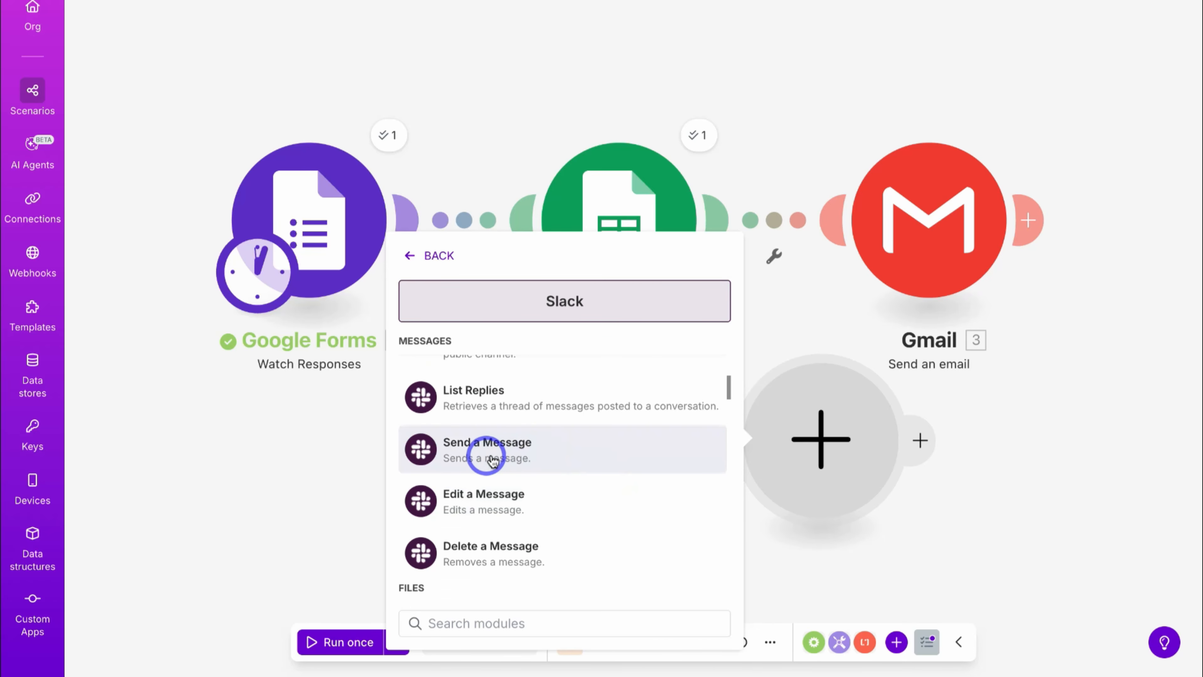
{"action": "left_click", "coordinate": [587, 455]}
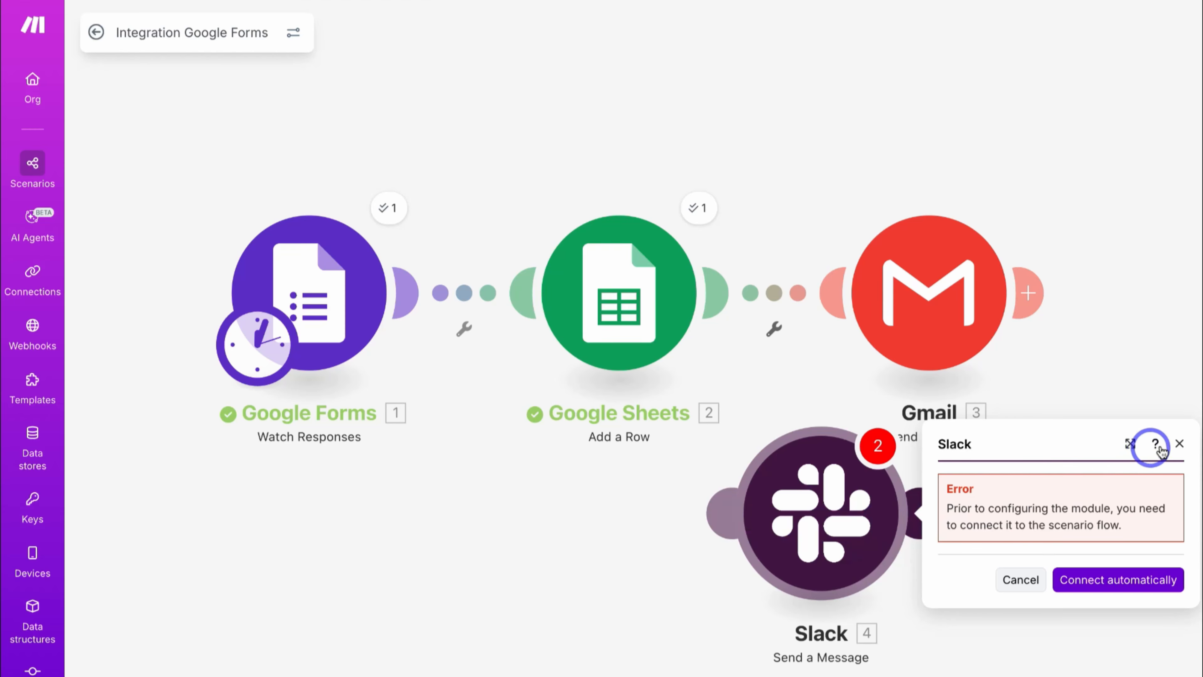
- Place the Slack module directly beneath Gmail and link it to the Google Sheets module as a second branch
{"action": "left_click", "coordinate": [1179, 444]}
{"action": "left_click_drag", "start_coordinate": [852, 518], "coordinate": [829, 559]}
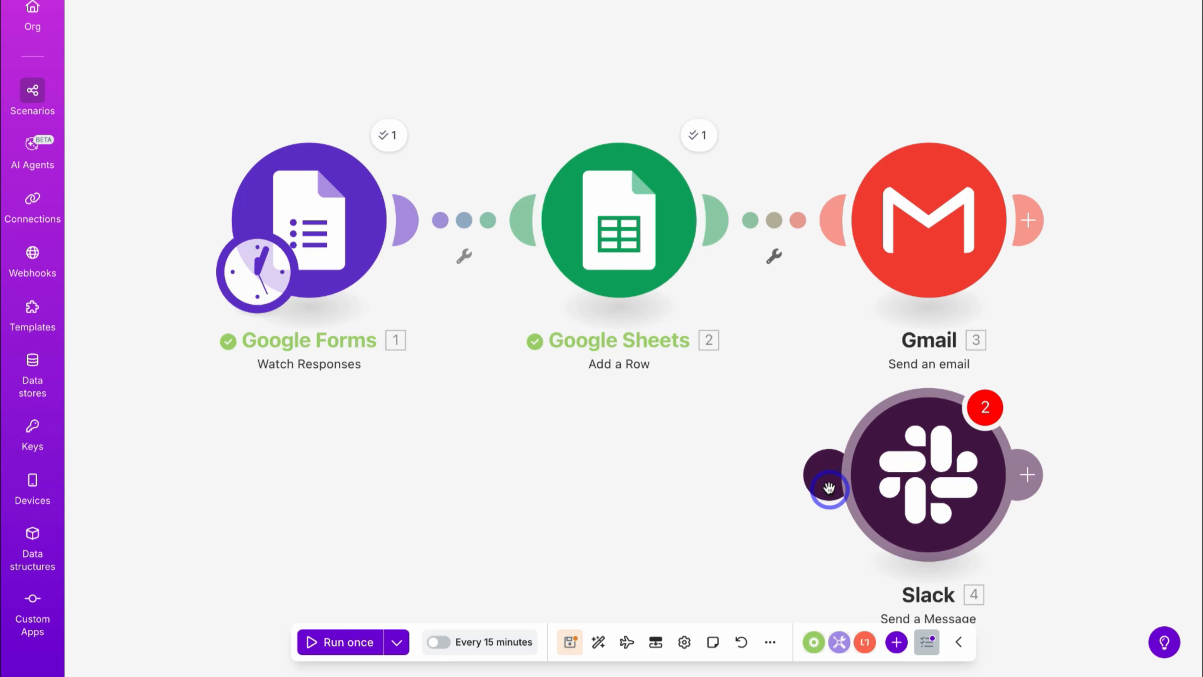
{"action": "left_click_drag", "start_coordinate": [827, 478], "coordinate": [661, 279]}
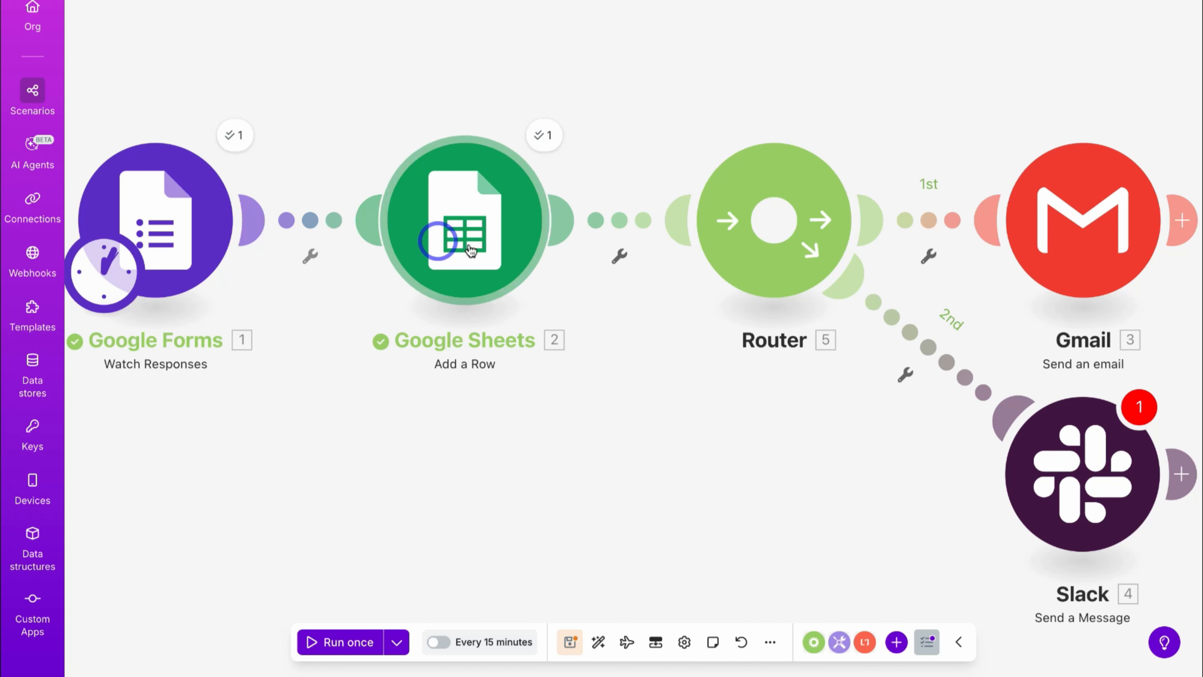
- Create a connection of type Slack (user) for the Slack module, keeping the default connection name
{"action": "scroll", "coordinate": [504, 246], "scroll_direction": "right", "scroll_amount": 5}
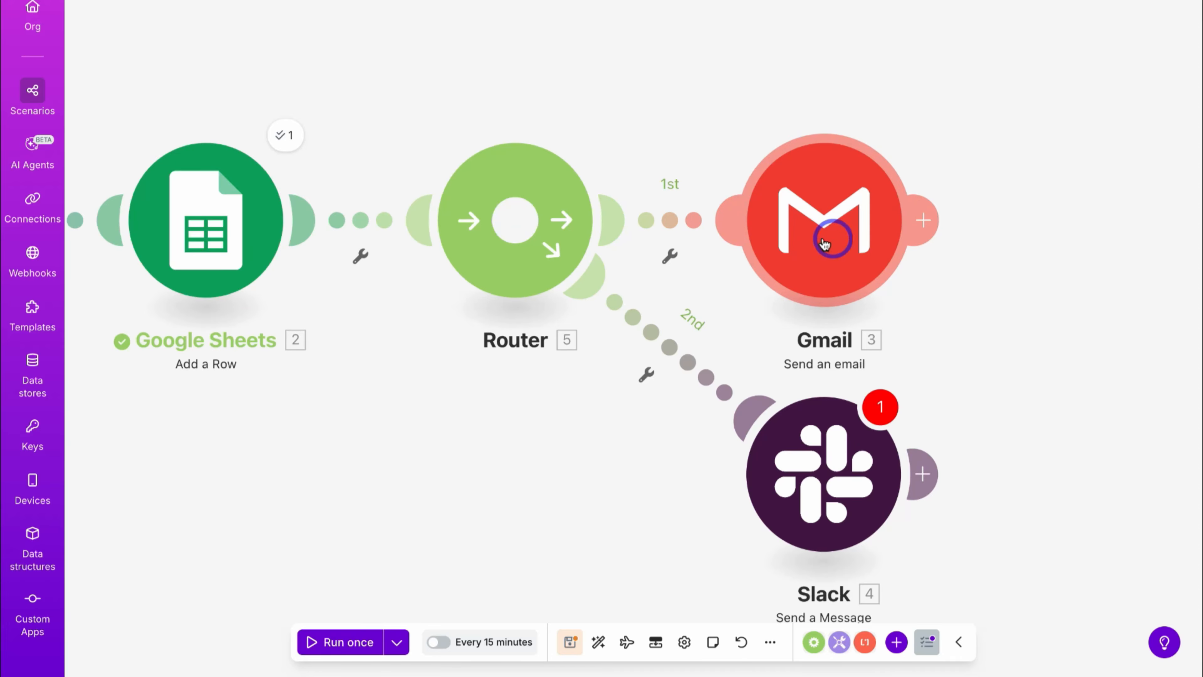
{"action": "scroll", "coordinate": [529, 223], "scroll_direction": "left", "scroll_amount": 4}
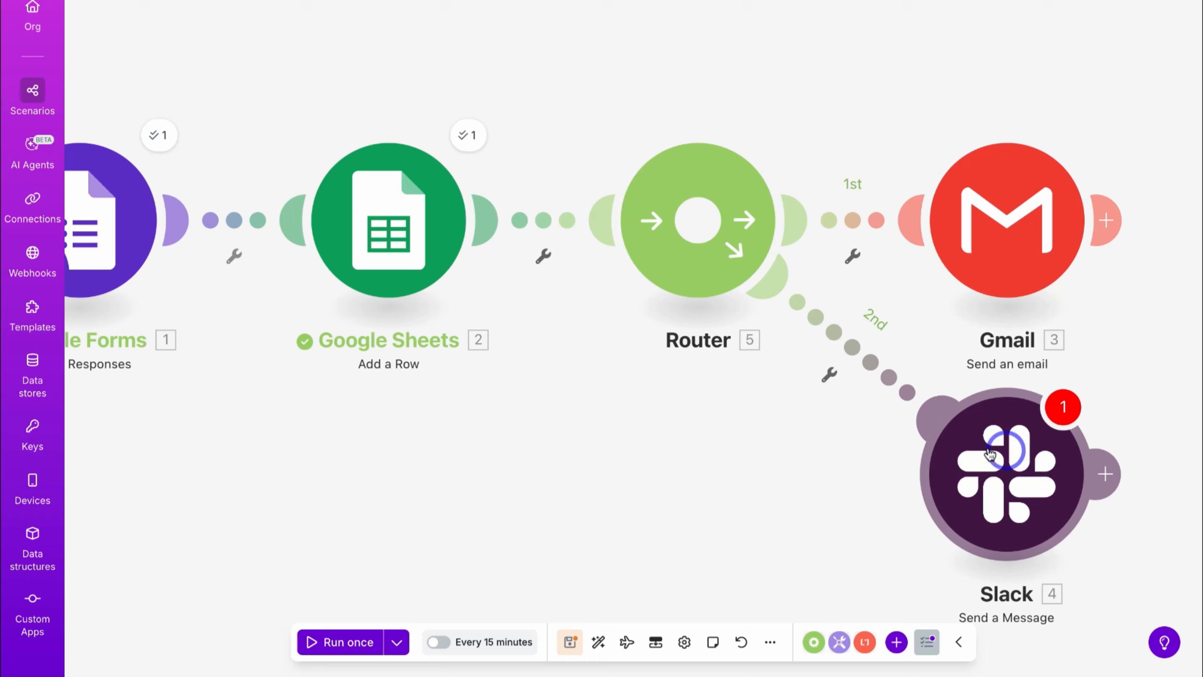
{"action": "scroll", "coordinate": [1013, 475], "scroll_direction": "right", "scroll_amount": 4}
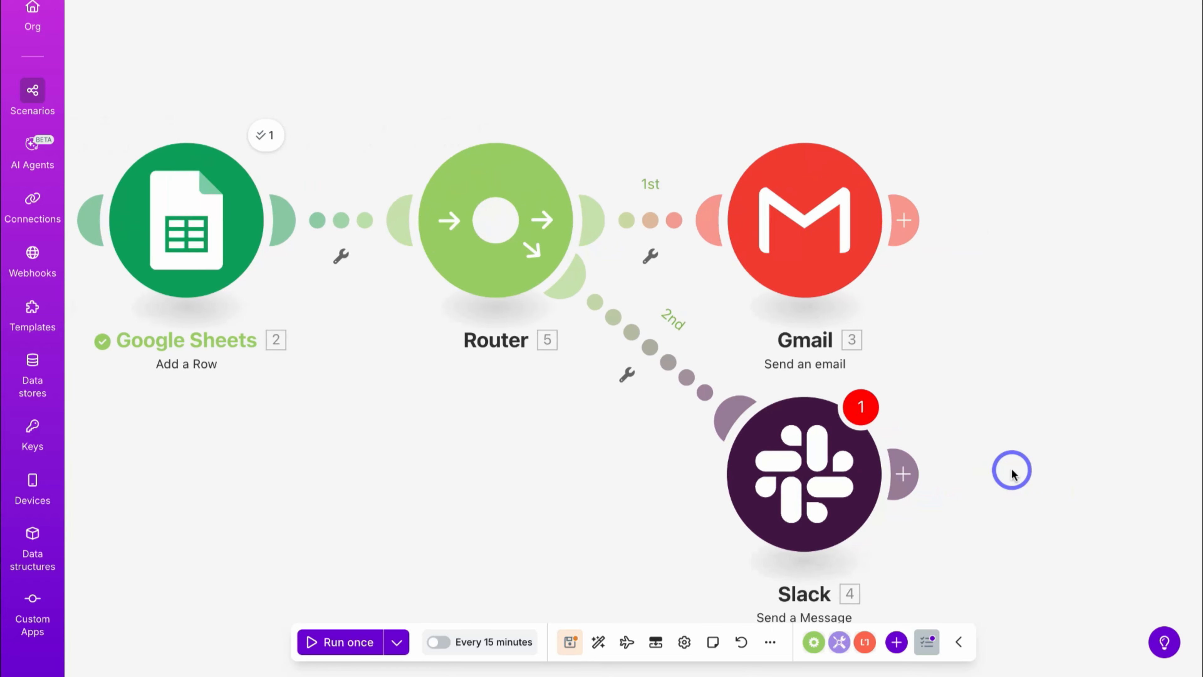
{"action": "scroll", "coordinate": [1013, 474], "scroll_direction": "down", "scroll_amount": 5}
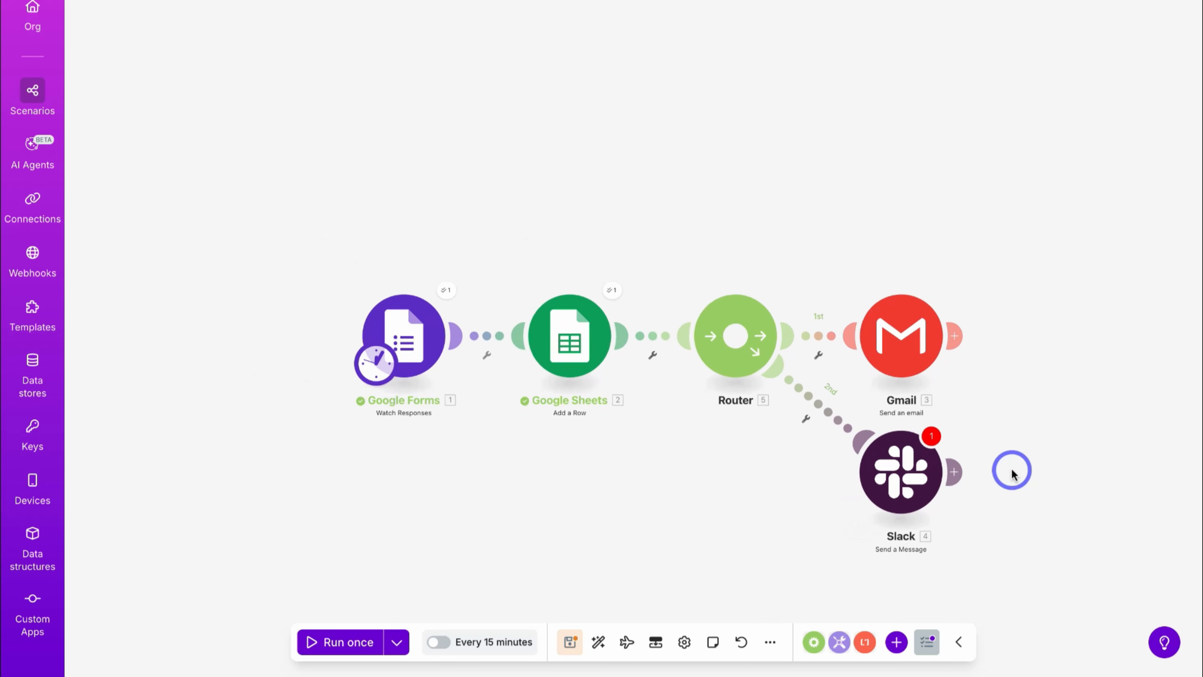
{"action": "scroll", "coordinate": [1013, 474], "scroll_direction": "up", "scroll_amount": 3}
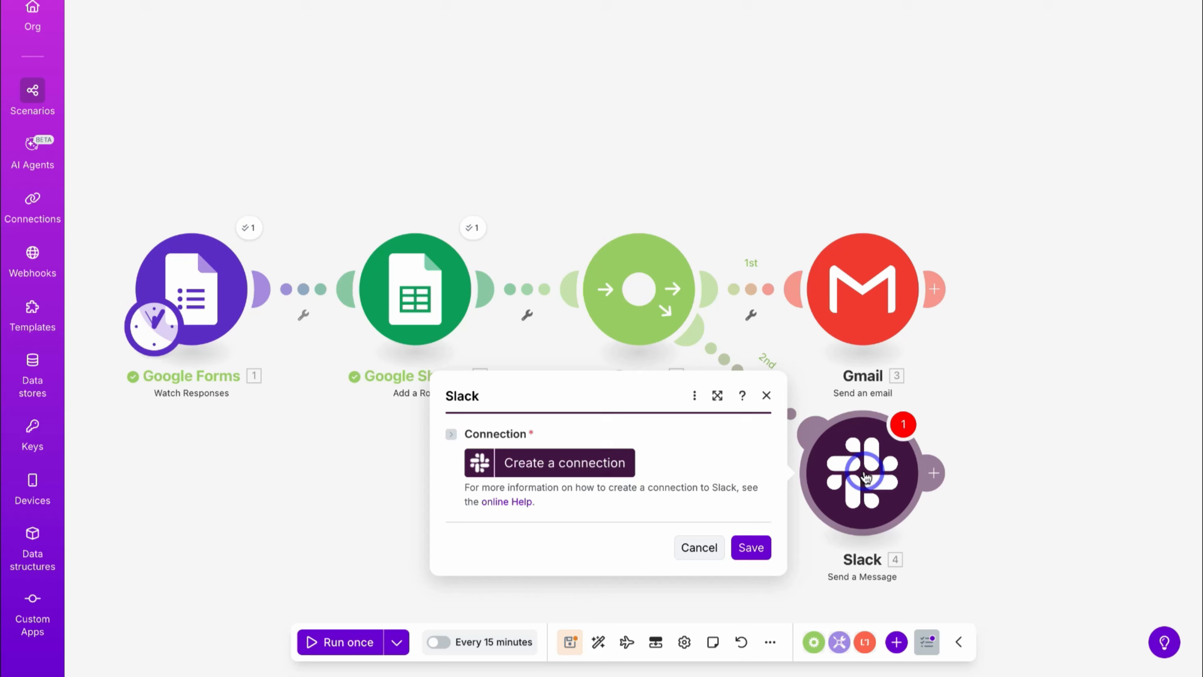
{"action": "left_click", "coordinate": [611, 464]}
{"action": "left_click", "coordinate": [826, 472]}
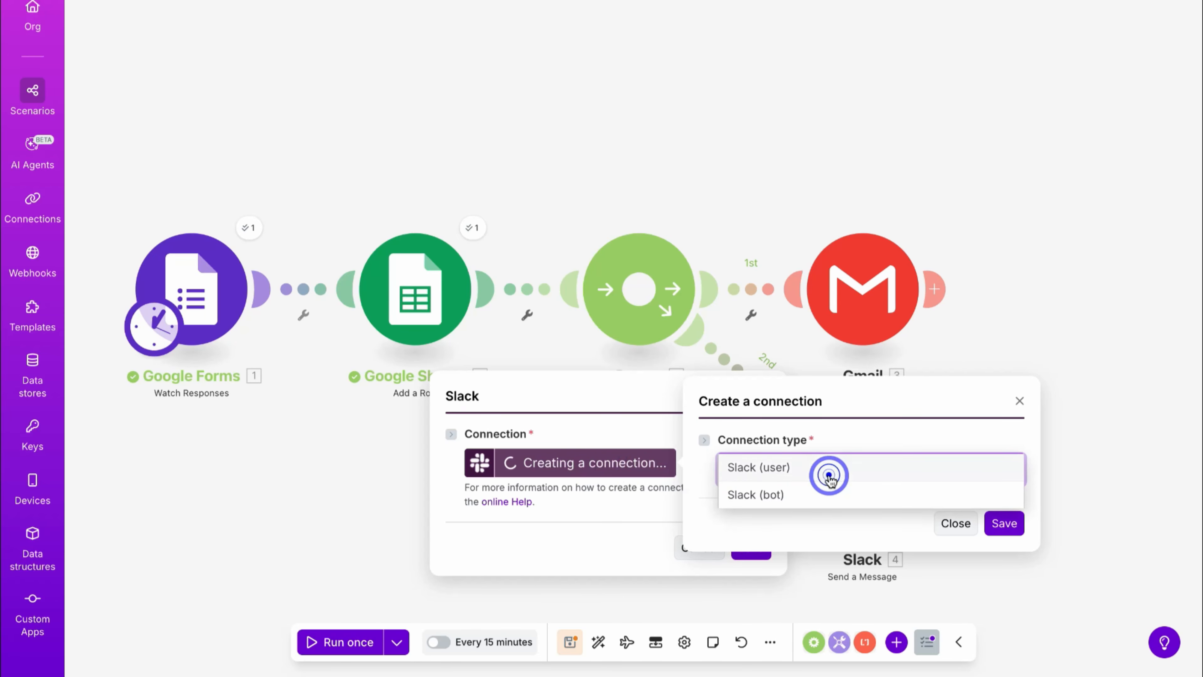
{"action": "left_click", "coordinate": [850, 468]}
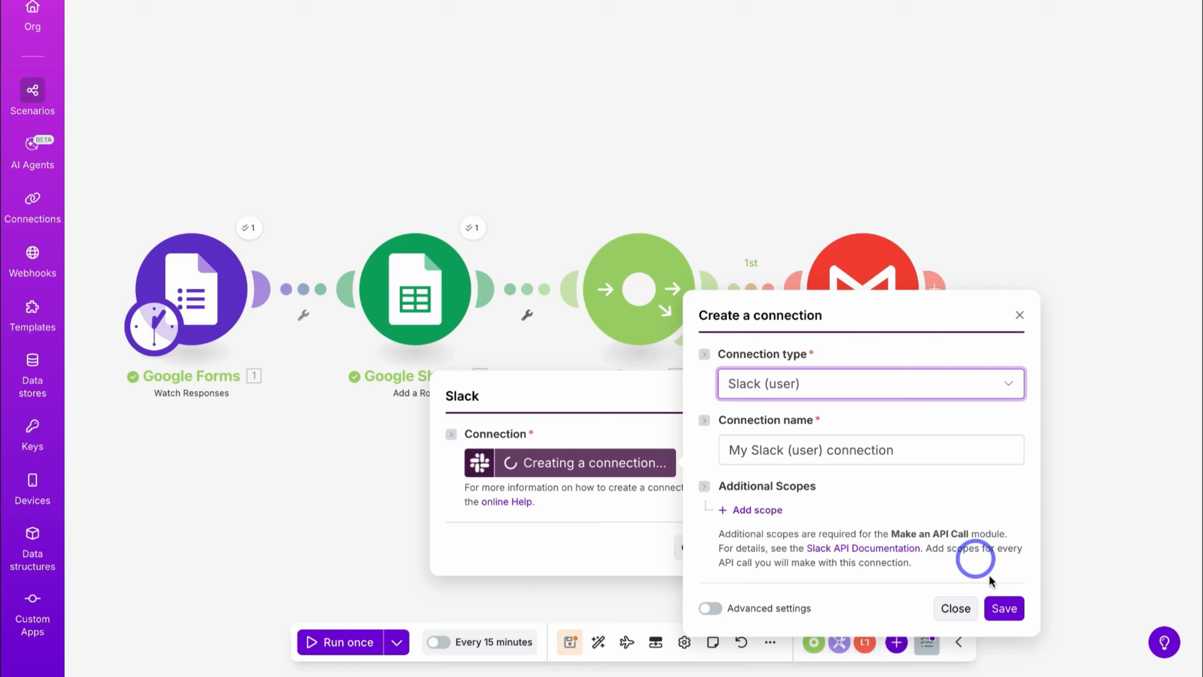
{"action": "left_click", "coordinate": [1004, 609]}
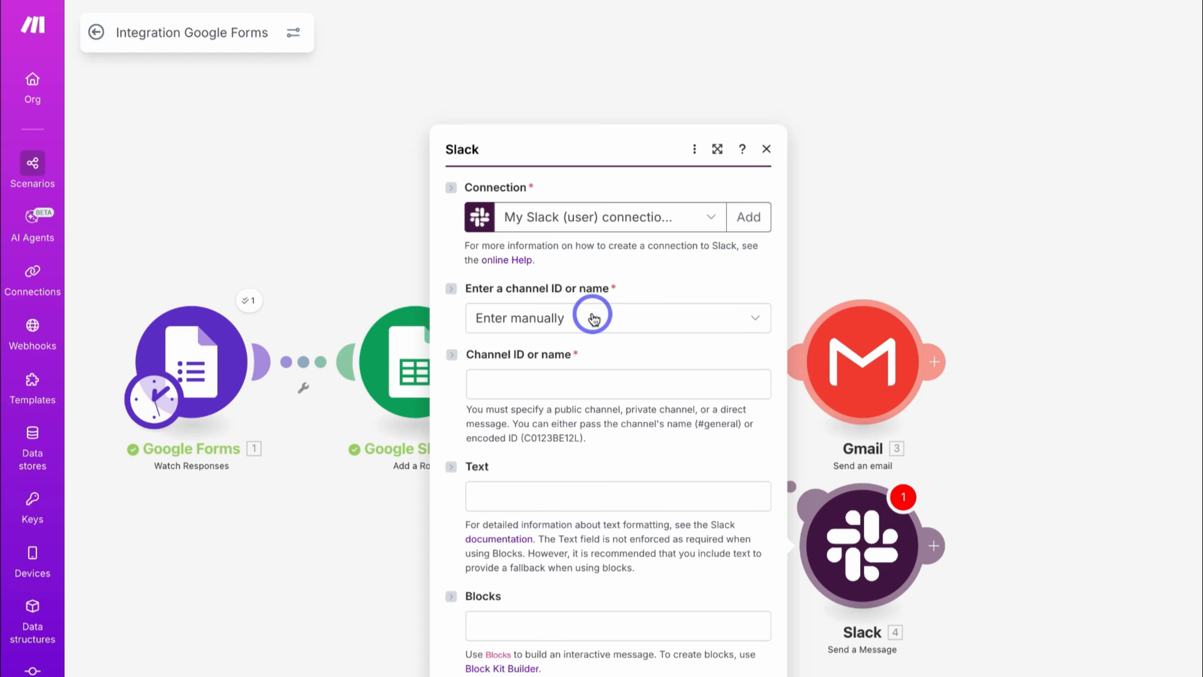
- Set the Slack message destination to be selected from the list, with channel type Public channel and channel "project"
{"action": "left_click", "coordinate": [622, 319]}
{"action": "left_click", "coordinate": [599, 371]}
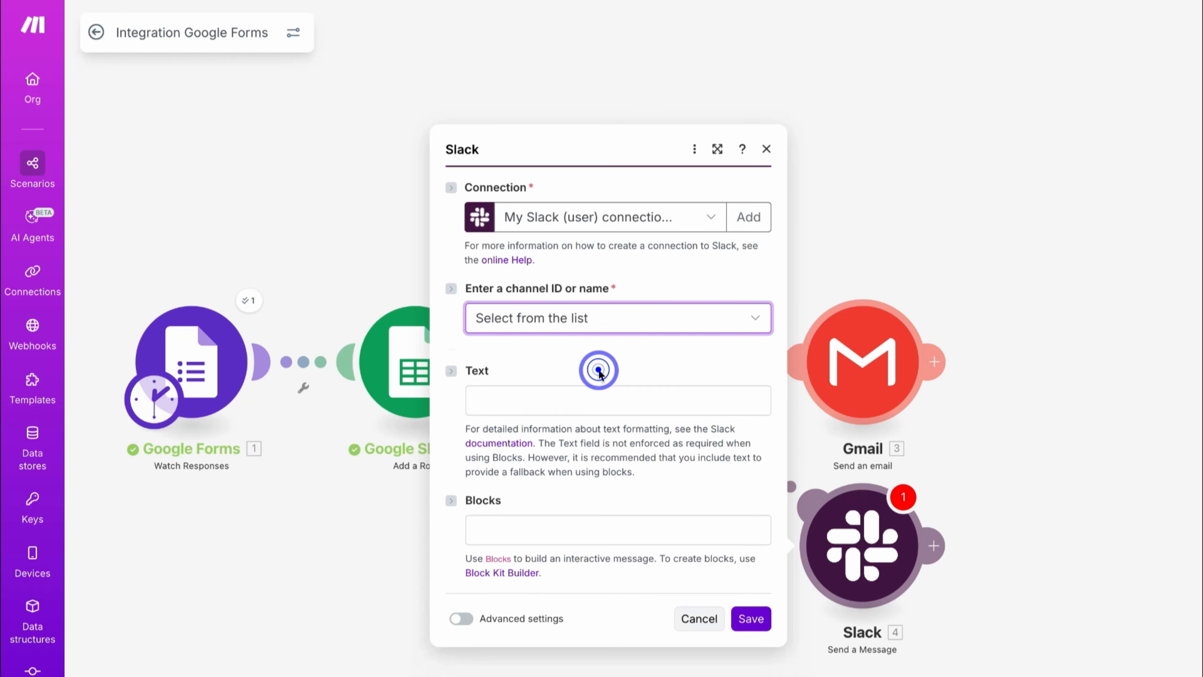
{"action": "left_click", "coordinate": [645, 365]}
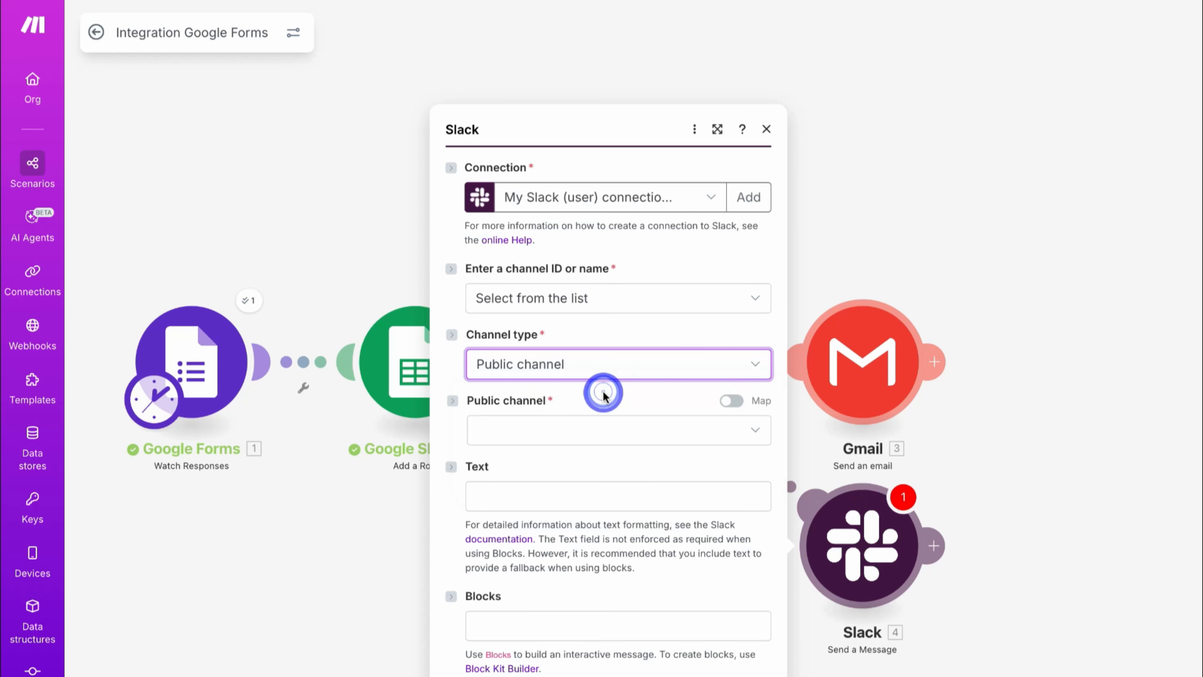
{"action": "left_click", "coordinate": [579, 428]}
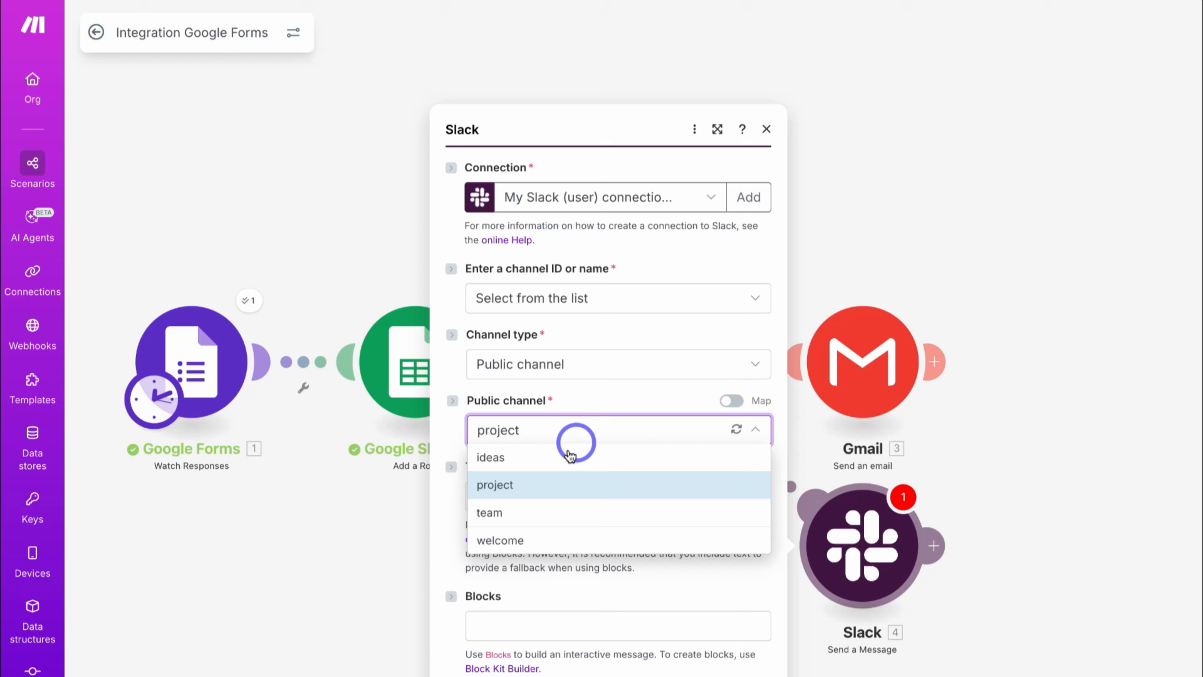
{"action": "left_click", "coordinate": [573, 485]}
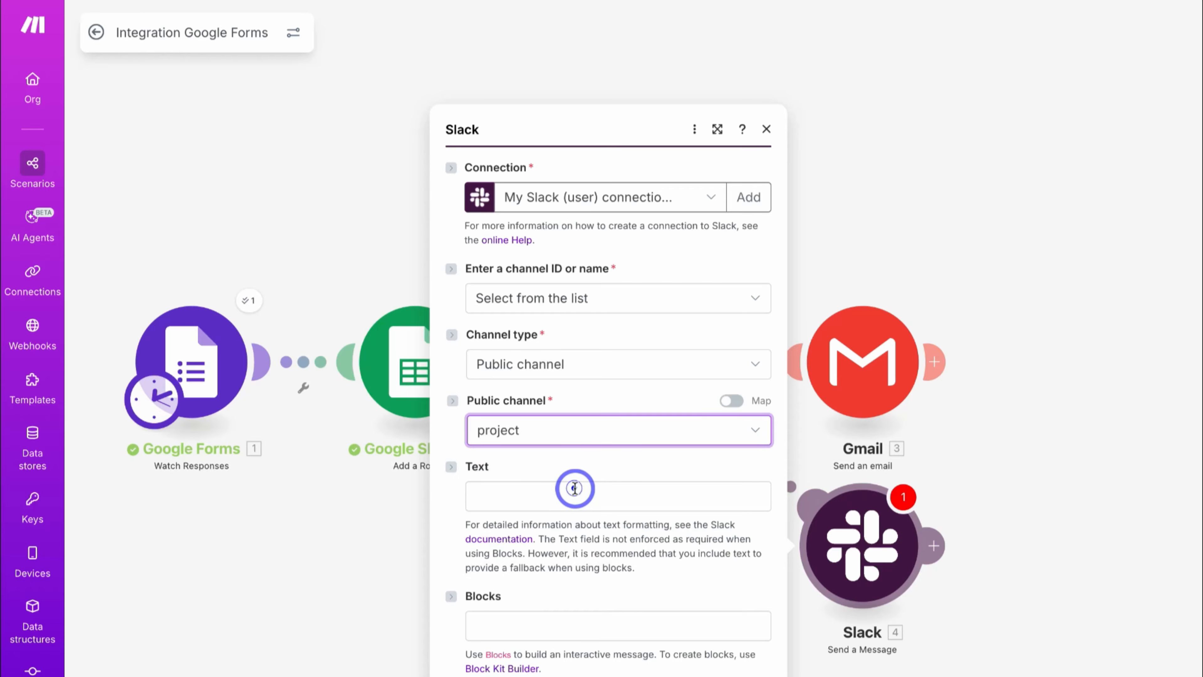
- Write the Slack text "Hey Team! New Project!" asking for client contact before tomorrow EOD, with mapped project name, contact name, email, project type and description
{"action": "left_click", "coordinate": [559, 495]}
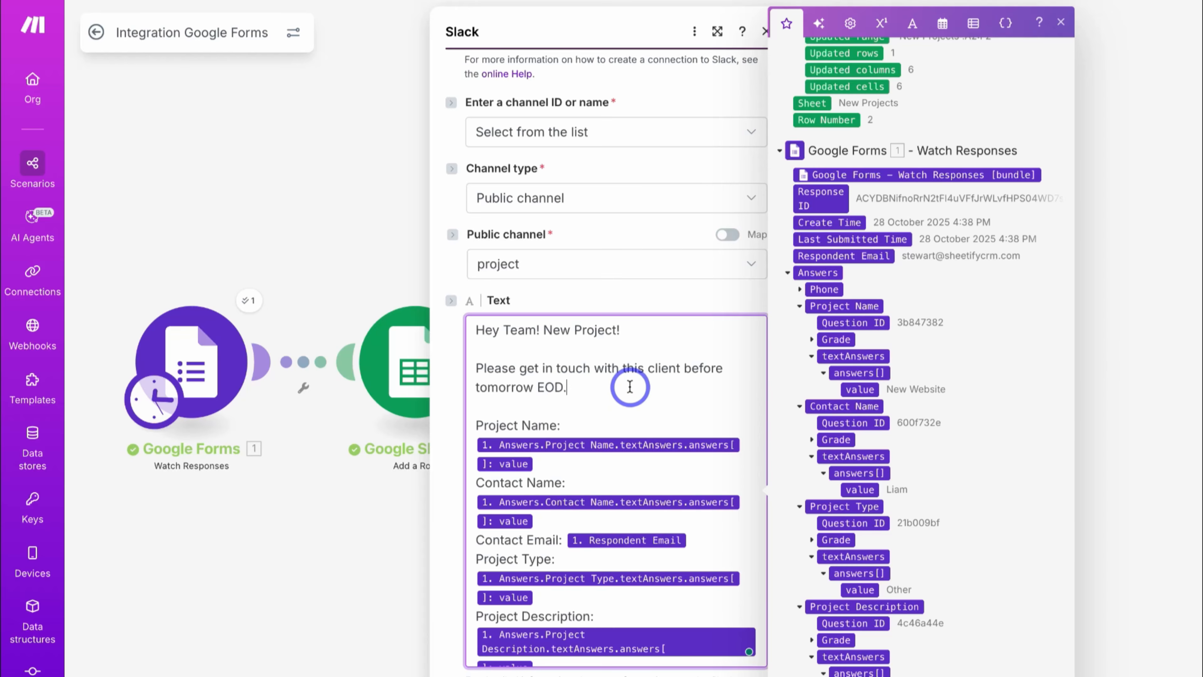
{"action": "scroll", "coordinate": [630, 387], "scroll_direction": "down", "scroll_amount": 1}
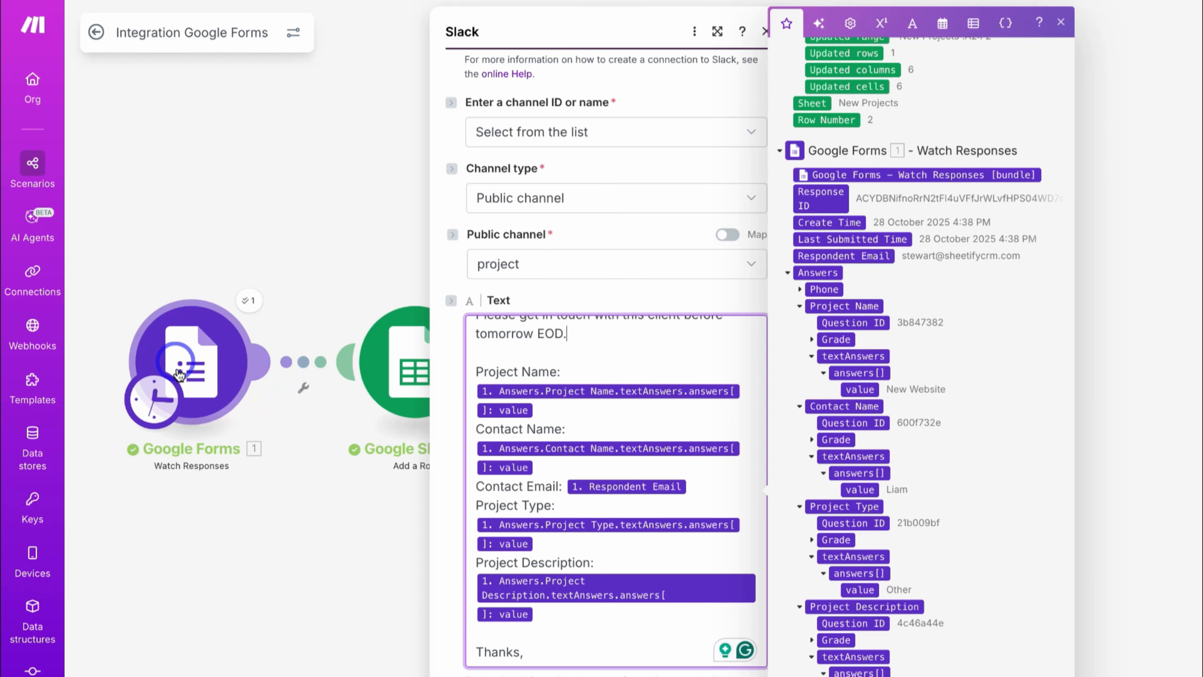
{"action": "scroll", "coordinate": [663, 403], "scroll_direction": "down", "scroll_amount": 3}
{"action": "scroll", "coordinate": [696, 395], "scroll_direction": "up", "scroll_amount": 2}
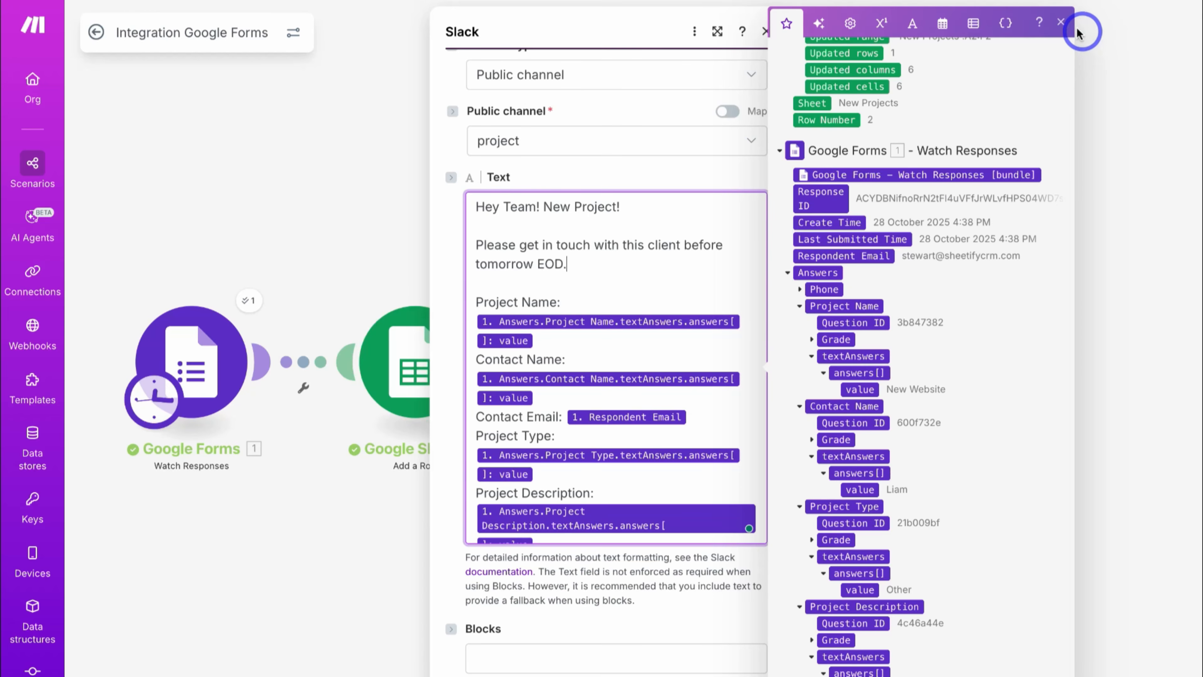
- Save the Slack module's settings and save the whole scenario
{"action": "left_click", "coordinate": [1062, 26]}
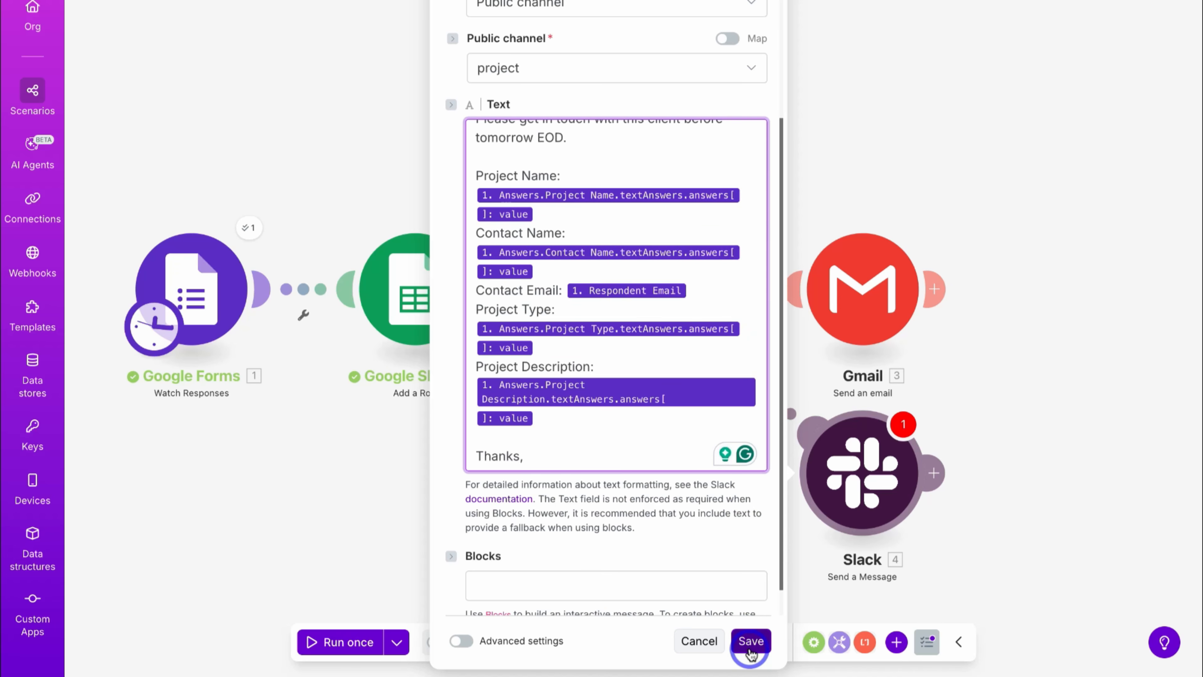
{"action": "left_click", "coordinate": [749, 640]}
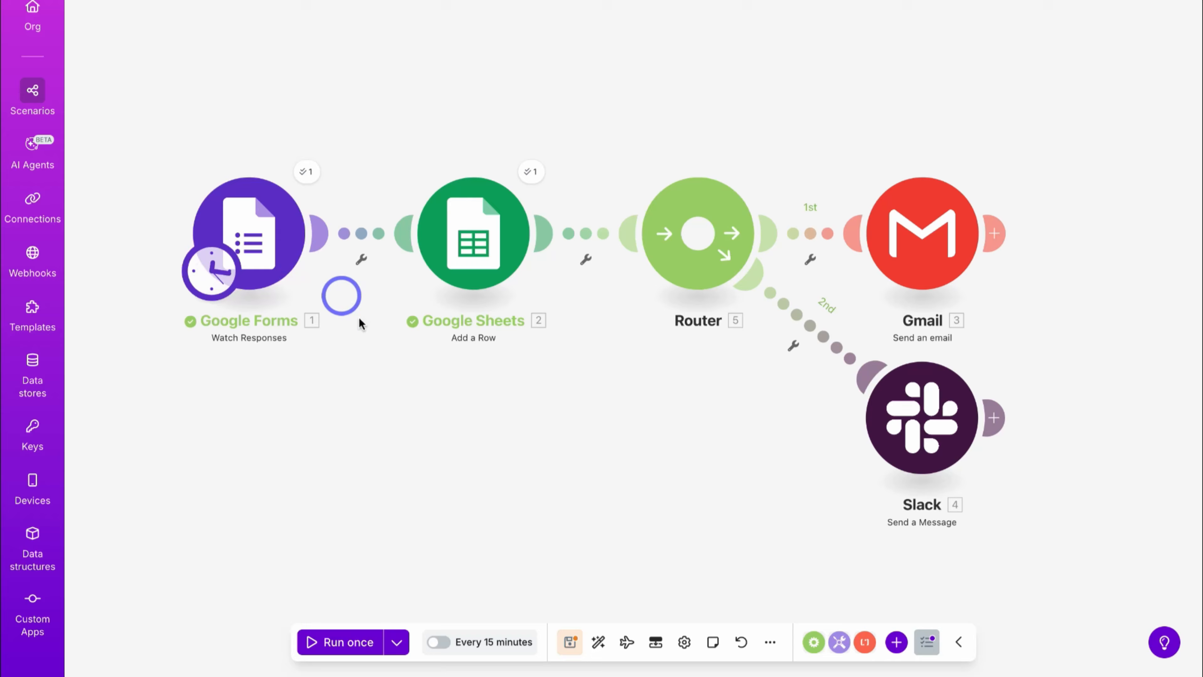
{"action": "left_click", "coordinate": [572, 643]}
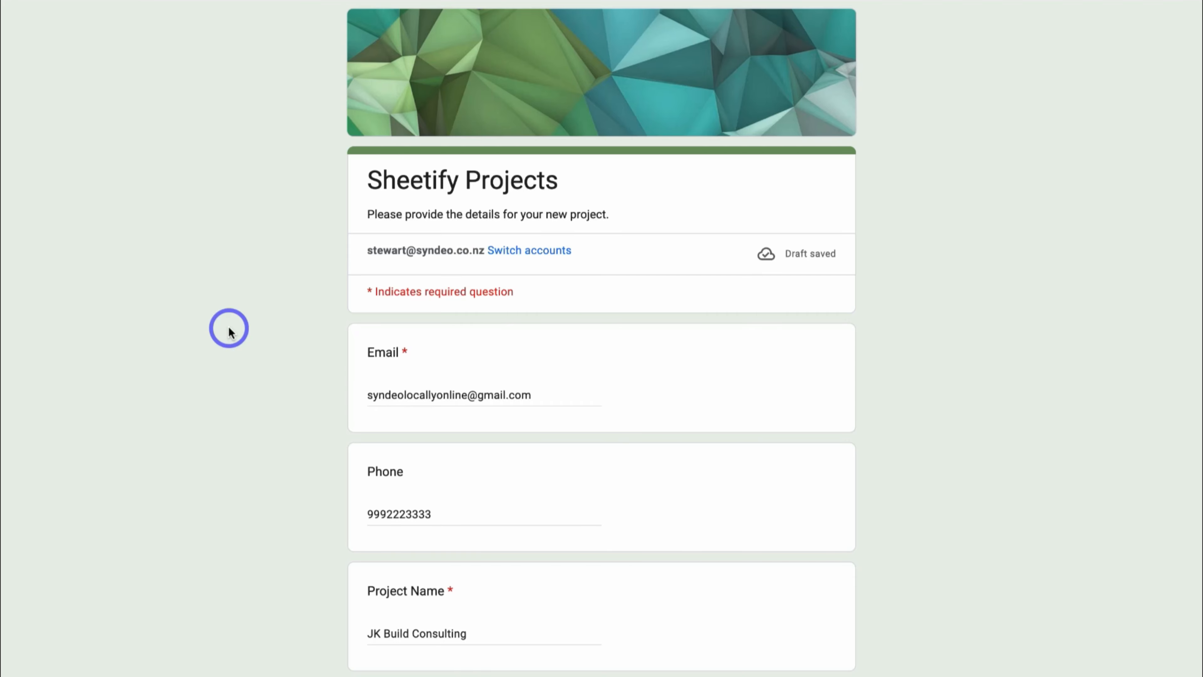
- Submit the filled-in Sheetify Projects form as a test response, then switch to Make and run the scenario once
{"action": "scroll", "coordinate": [228, 332], "scroll_direction": "down", "scroll_amount": 10}
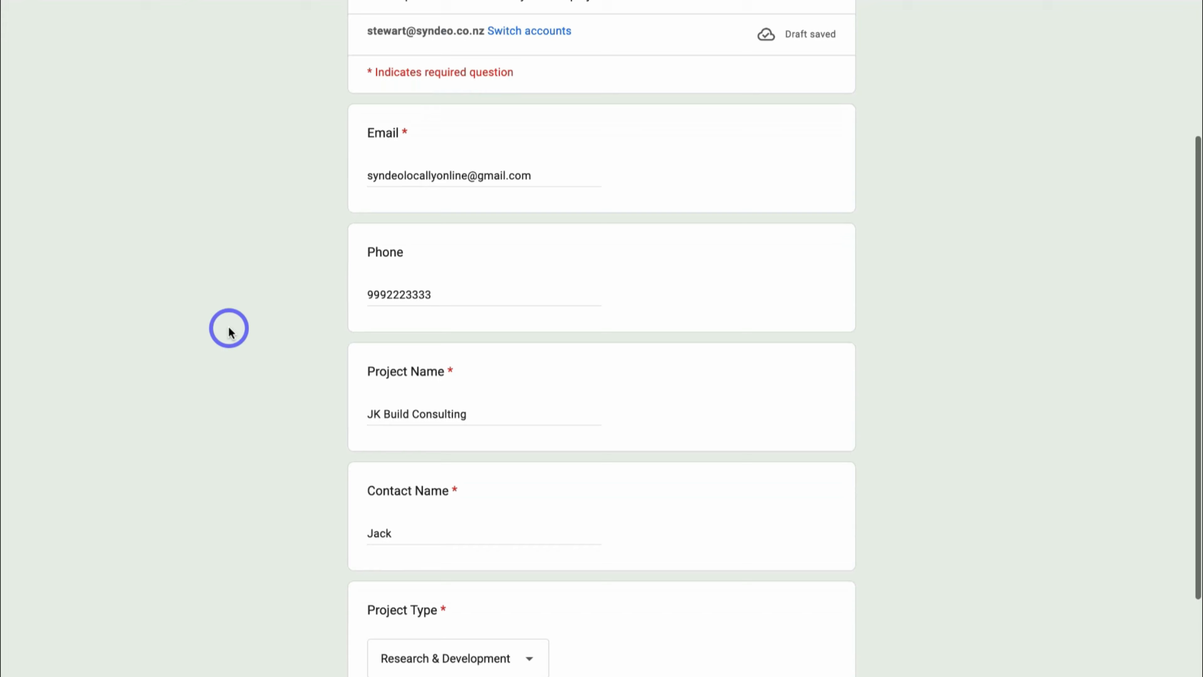
{"action": "left_click", "coordinate": [385, 601]}
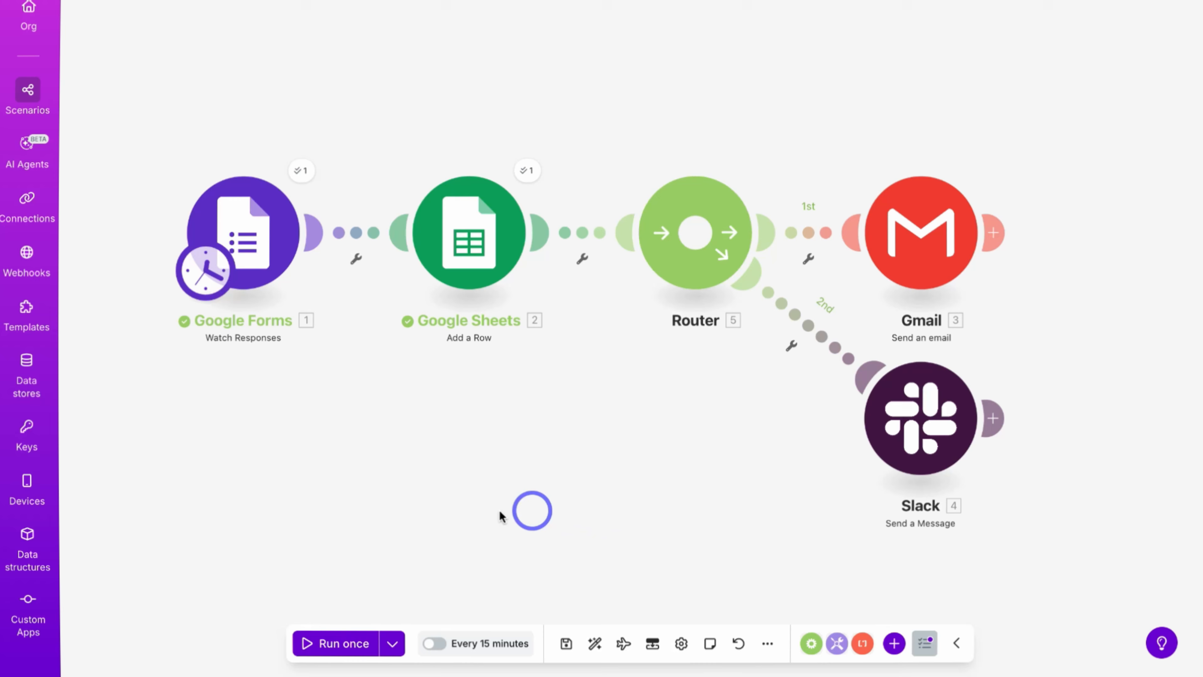
{"action": "left_click", "coordinate": [349, 642]}
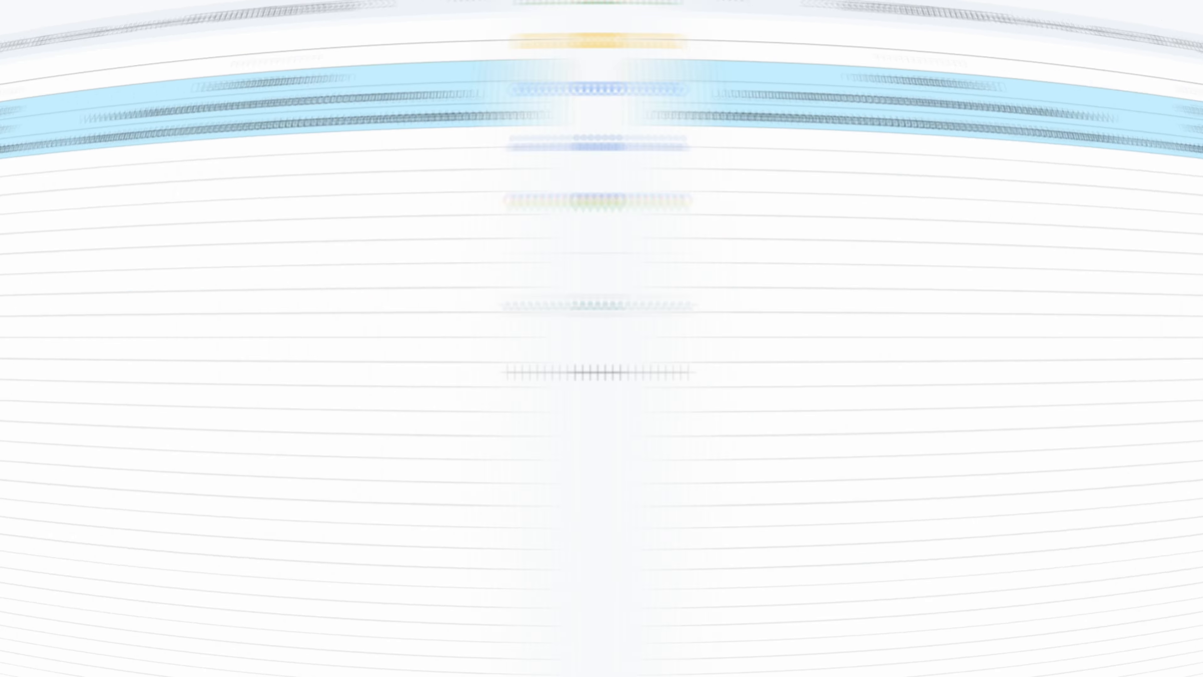
- Check the test response's new spreadsheet row and the project name and contact name in the "New Project Under Review" email in Gmail
{"action": "left_click_drag", "start_coordinate": [115, 178], "coordinate": [940, 188]}
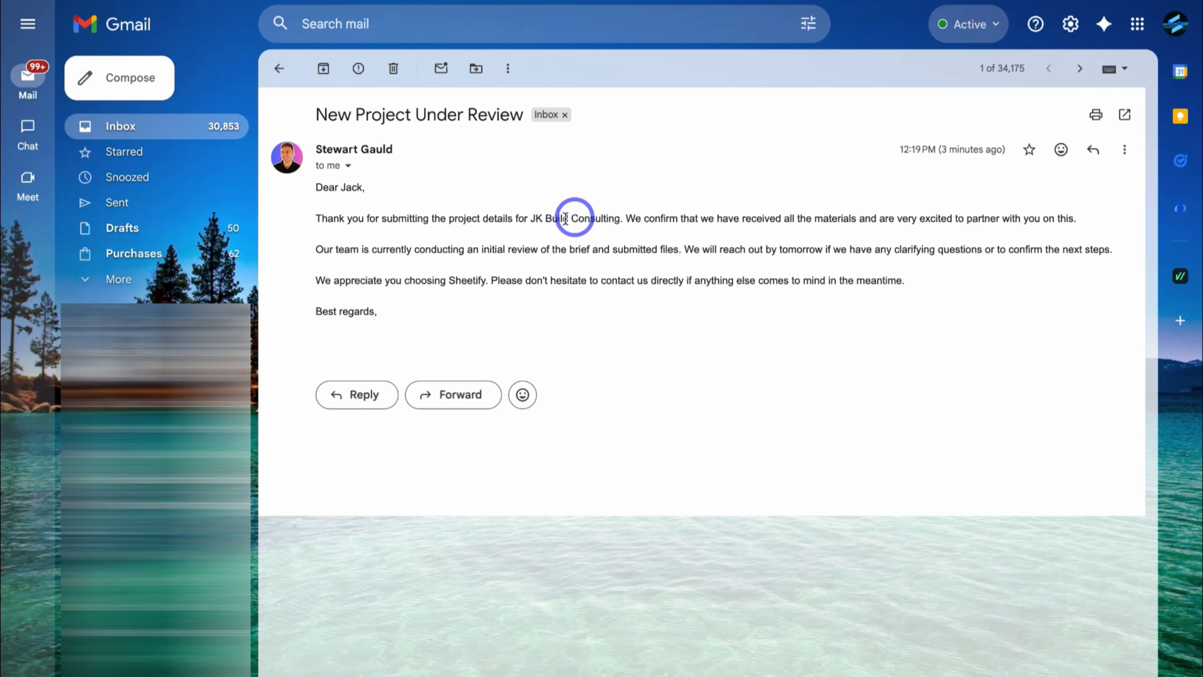
{"action": "left_click_drag", "start_coordinate": [532, 219], "coordinate": [618, 221]}
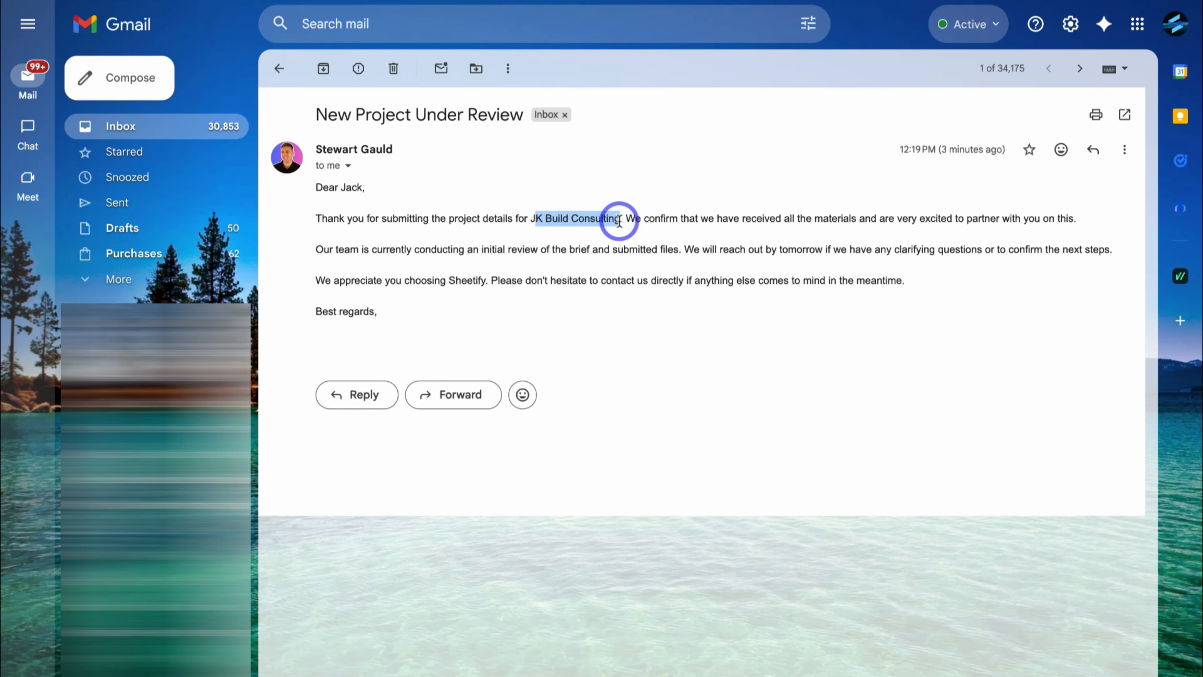
{"action": "left_click", "coordinate": [343, 189]}
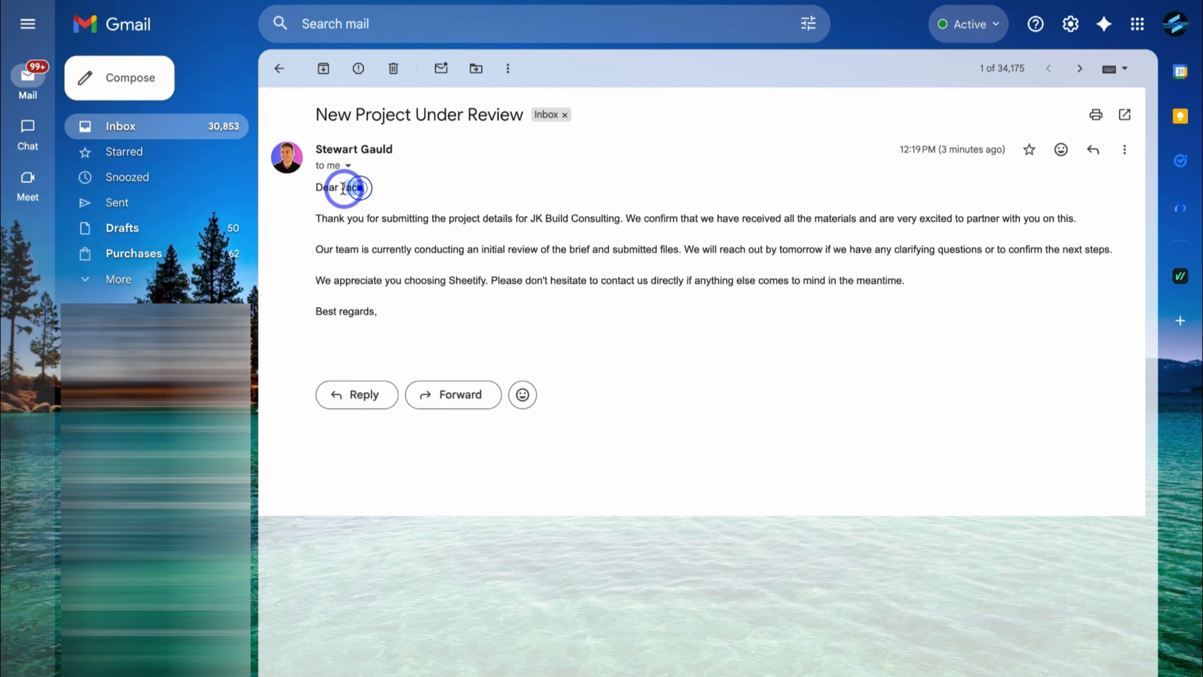
{"action": "left_click", "coordinate": [542, 199]}
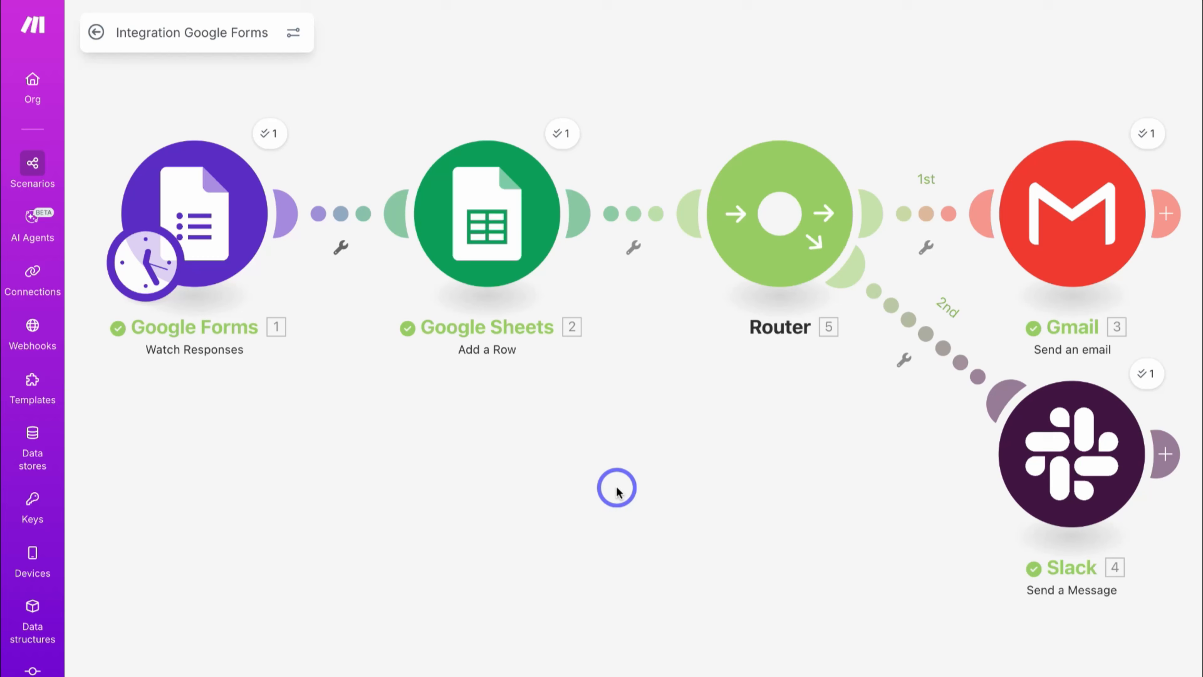
- Open the scenario's schedule settings in Make and set it to run every day
{"action": "left_click", "coordinate": [438, 642]}
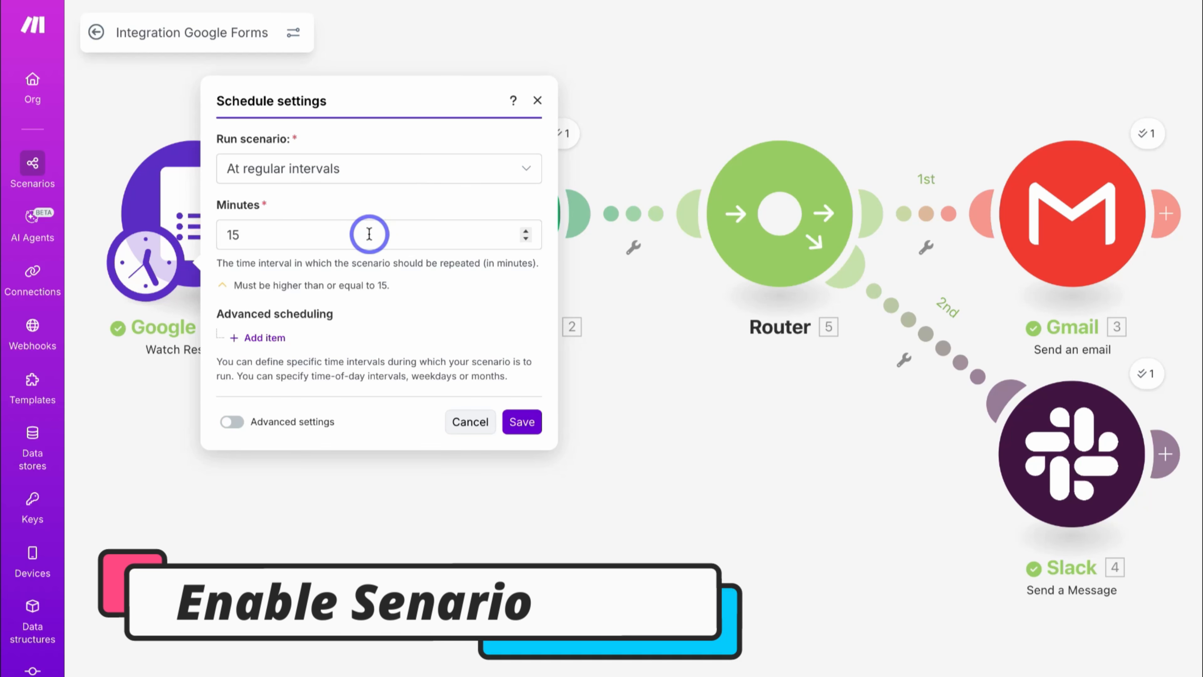
{"action": "left_click", "coordinate": [378, 168]}
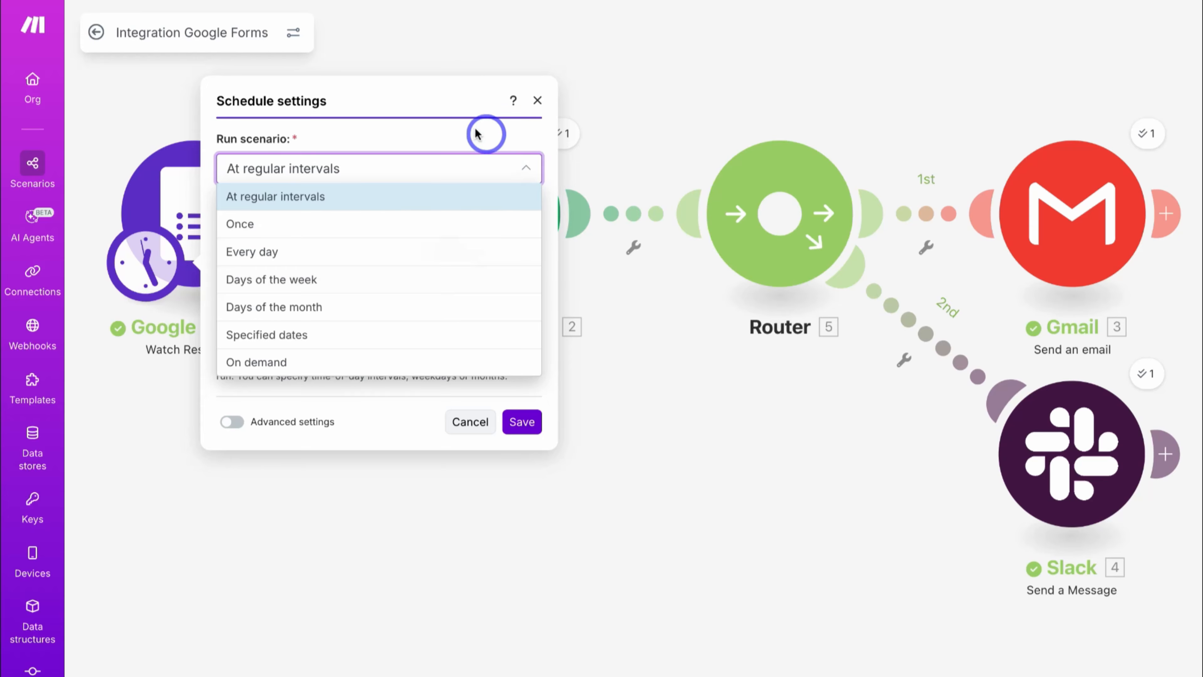
{"action": "left_click", "coordinate": [408, 138]}
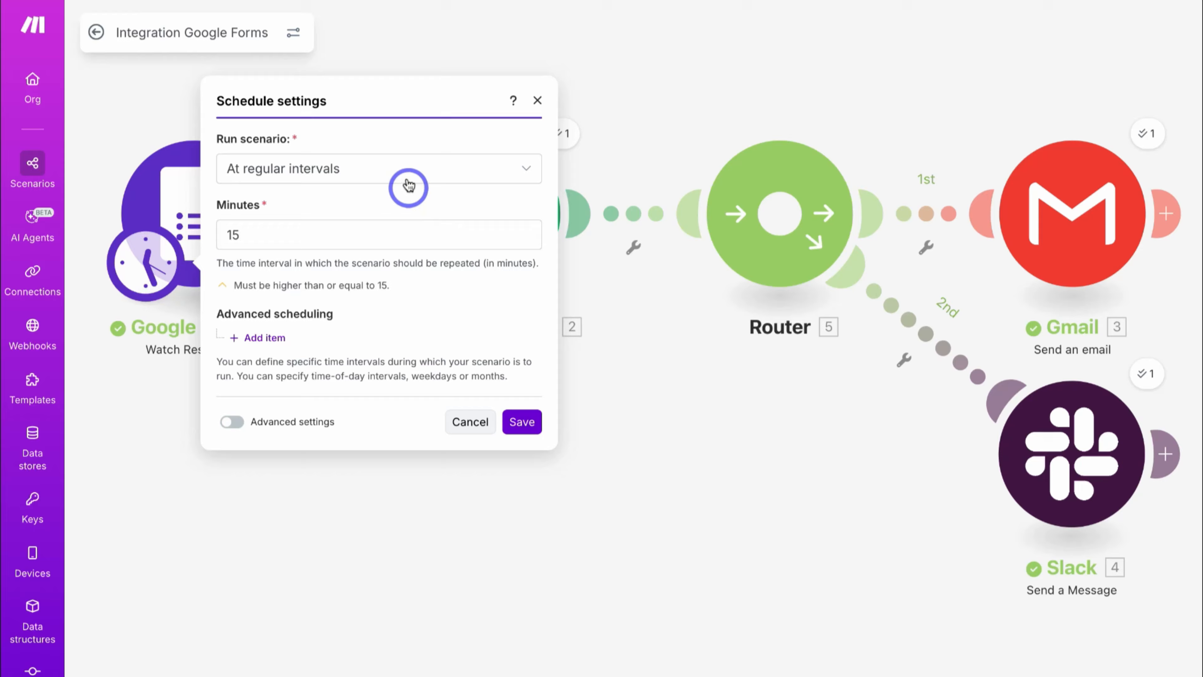
{"action": "left_click", "coordinate": [404, 169]}
{"action": "left_click", "coordinate": [367, 254]}
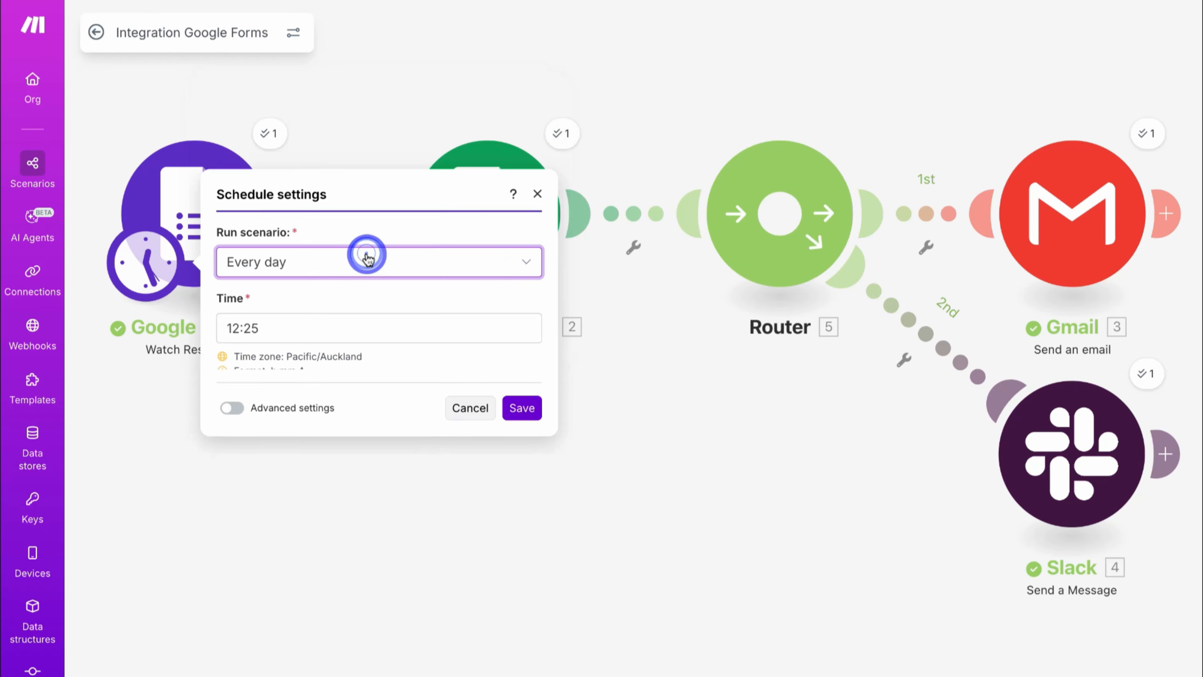